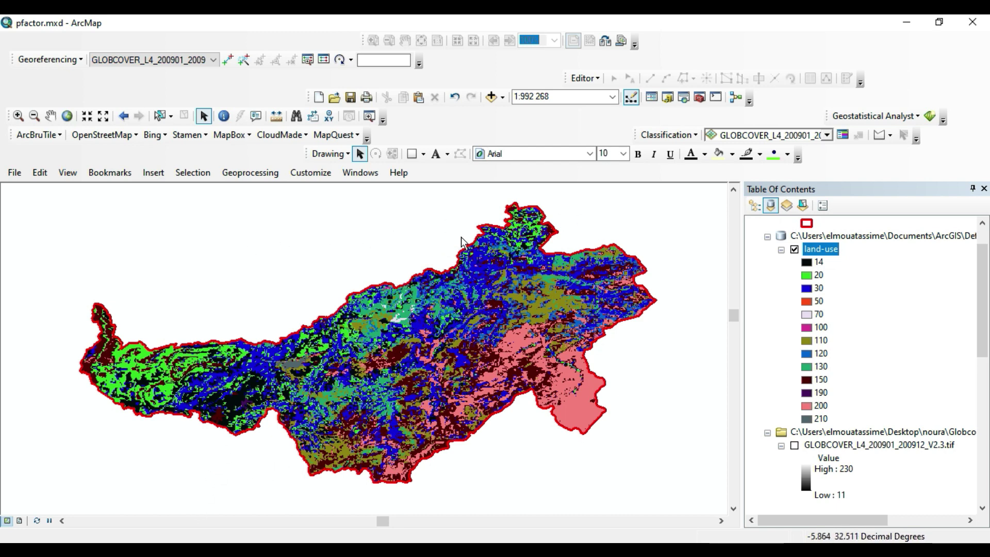
Step: Switch to the GlobCover legend workbook in Excel and examine the land-use class values and their labels
drag(982, 273, 985, 299)
scroll(882, 297, down, 6)
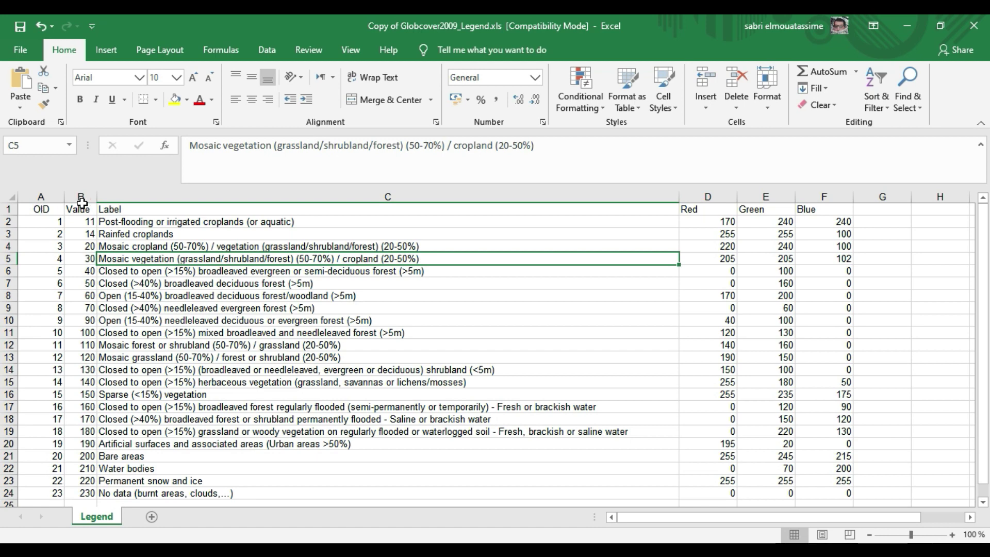
drag(670, 518, 619, 517)
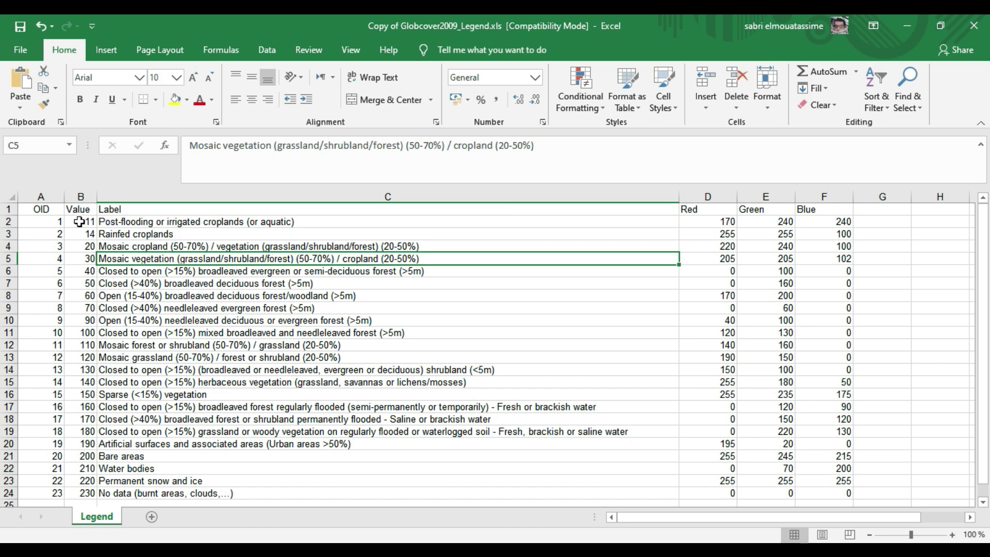
click(168, 225)
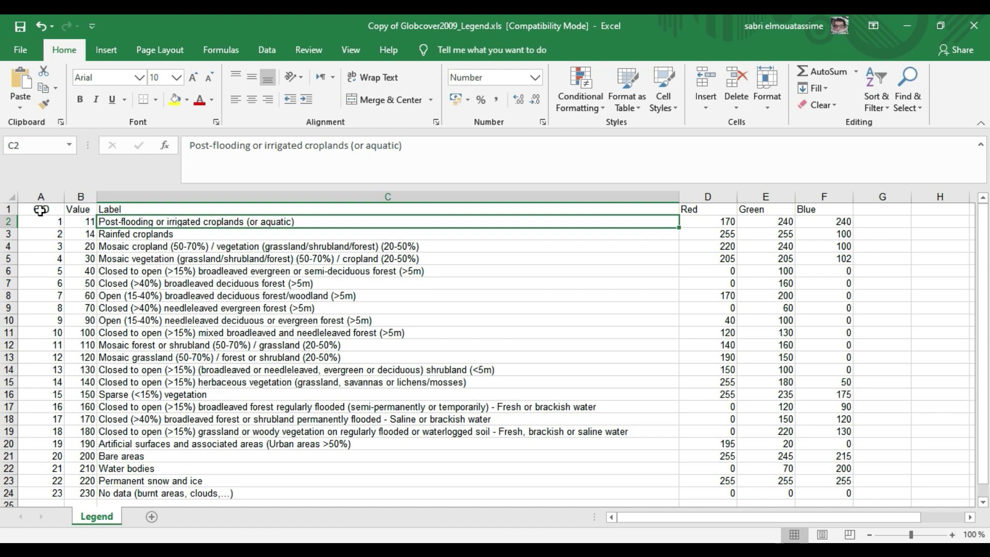
click(42, 210)
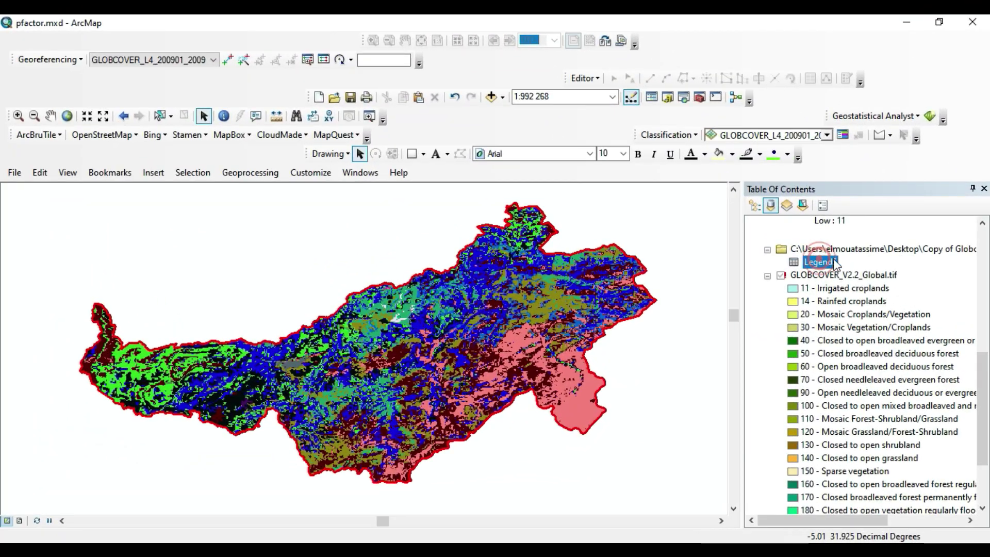
Step: Switch to ArcMap, open the Legend$ table, examine its Value and Label columns, and close it
click(678, 269)
double_click(822, 262)
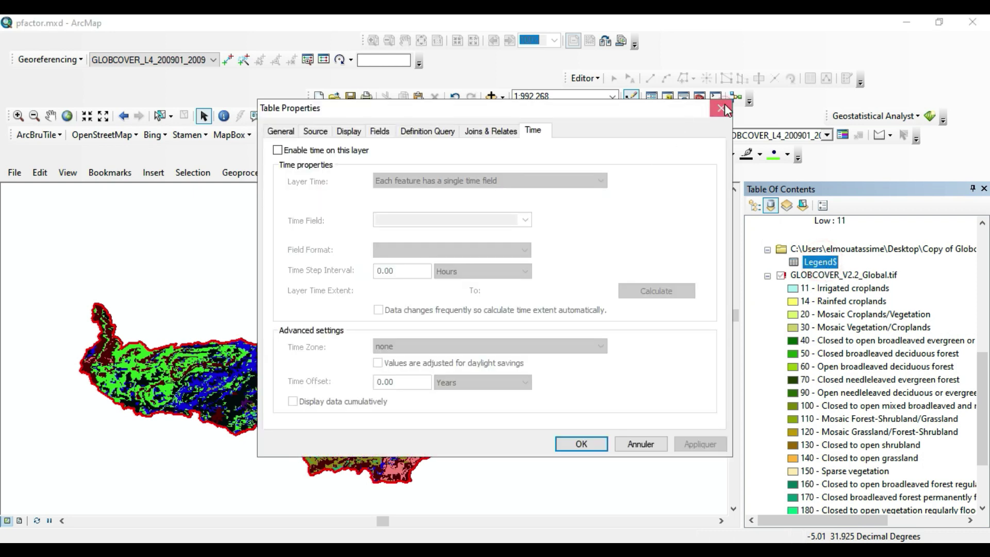
click(723, 106)
right_click(820, 262)
click(843, 273)
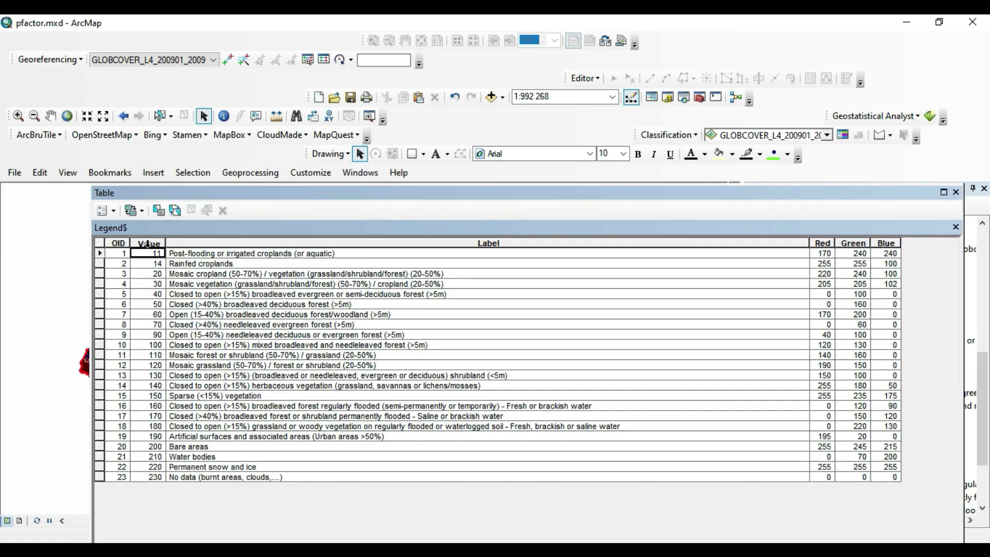
click(148, 243)
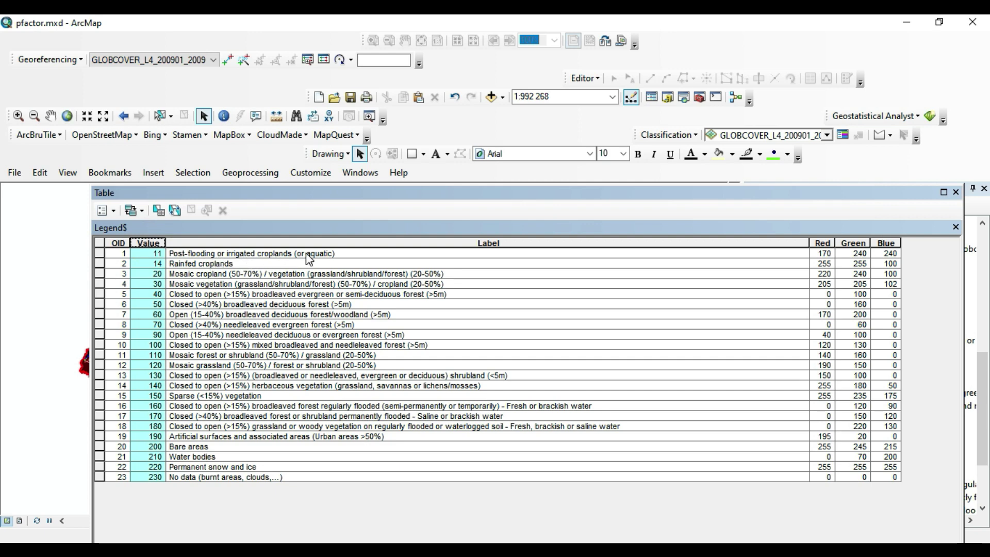
drag(464, 188, 409, 129)
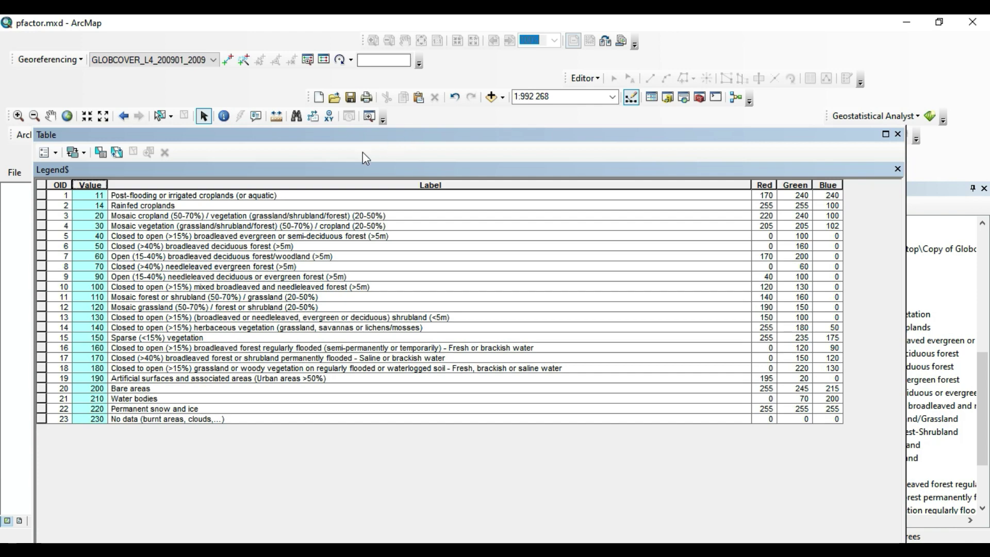
click(897, 134)
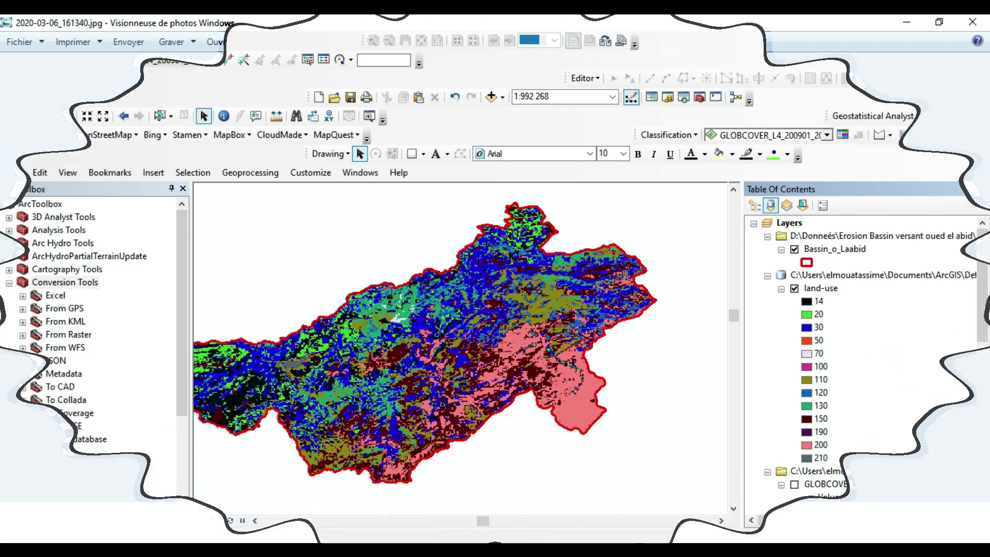
Step: Convert the land-use raster to simplified polygons with Raster to Polygon, using VAT_Extract_tif5.Value as the field
double_click(68, 338)
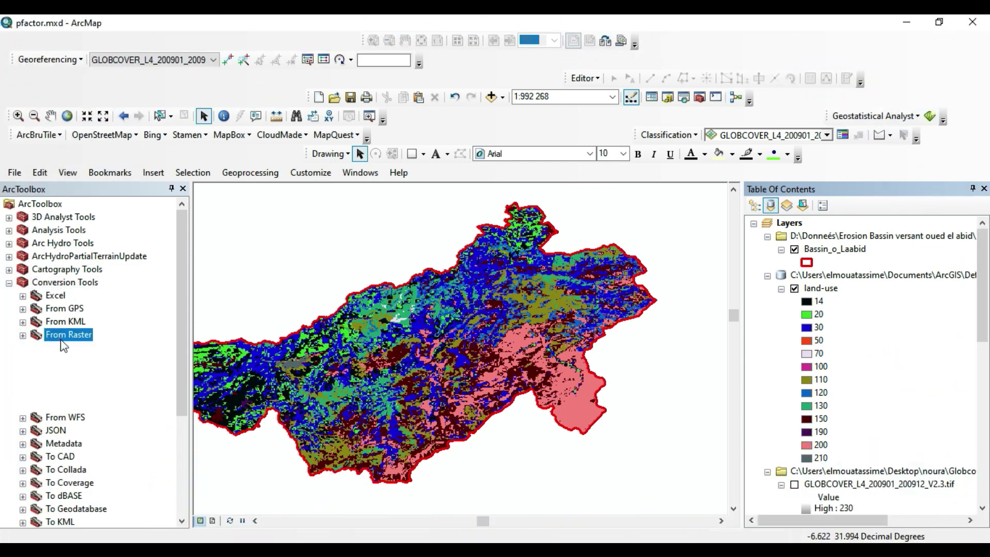
double_click(77, 387)
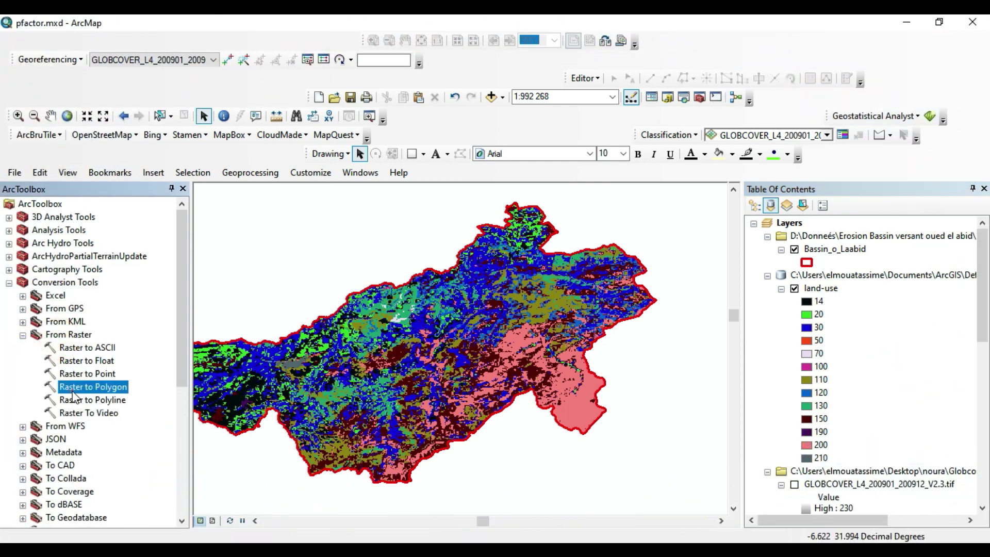
click(460, 248)
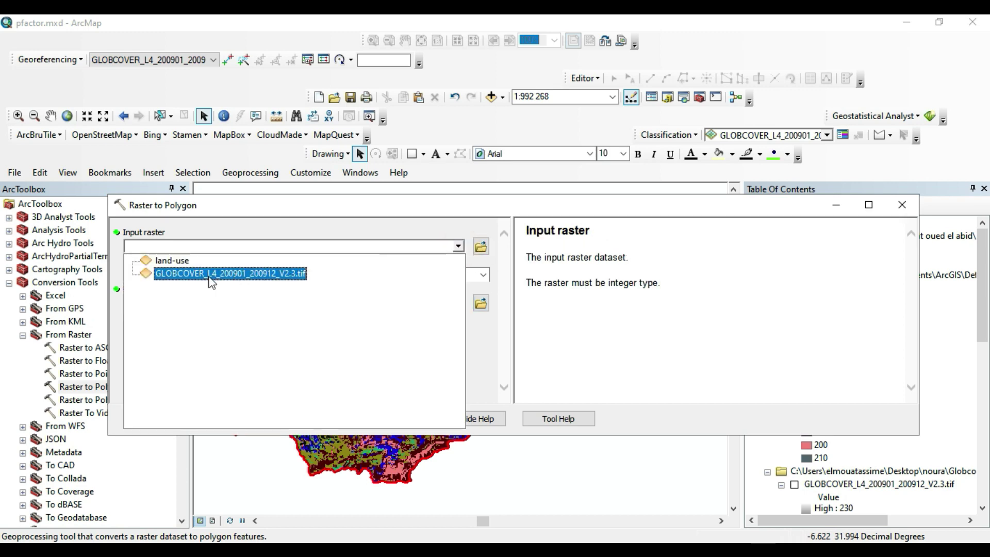
click(171, 262)
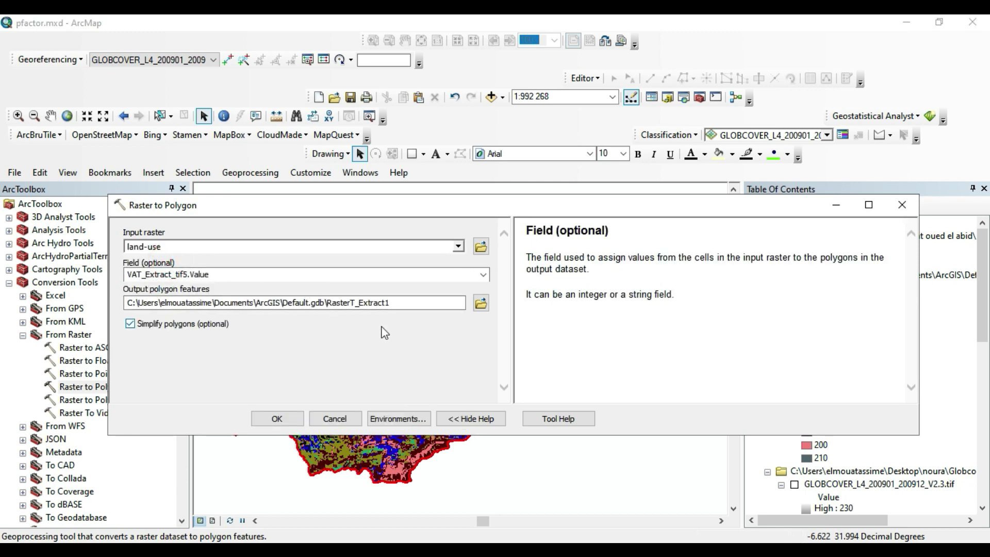
click(277, 419)
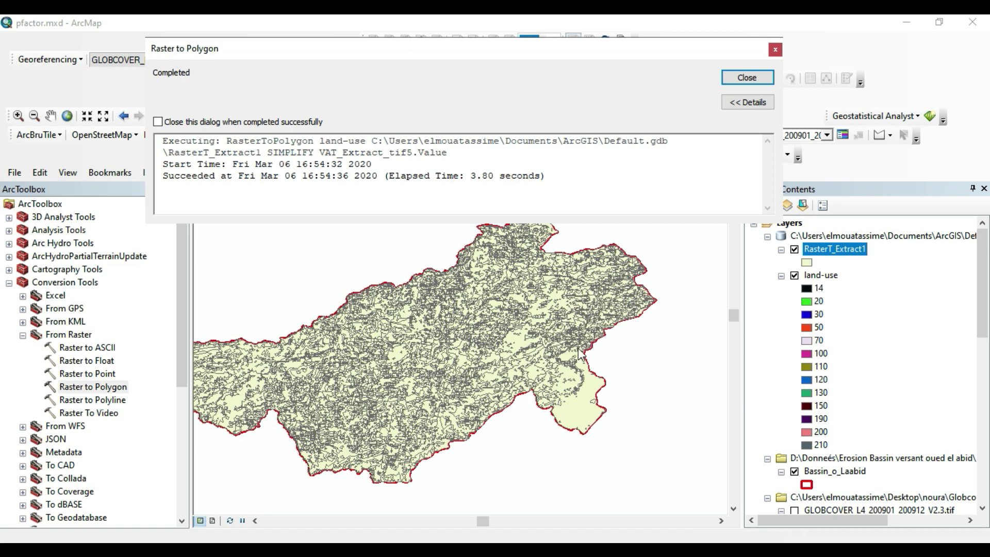
click(748, 79)
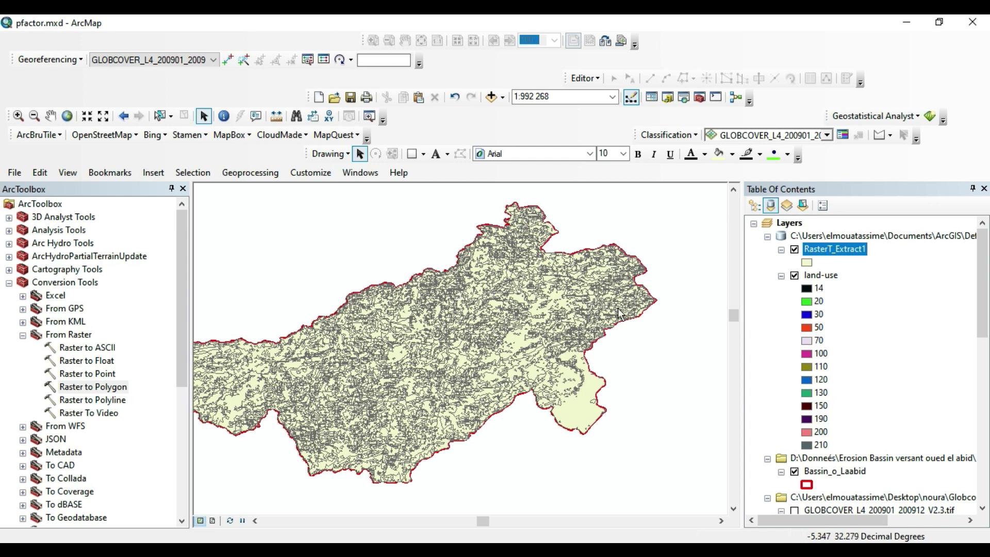
Step: Open the attribute table of the RasterT_Extract1 polygon layer and examine its gridcode column
right_click(836, 257)
click(851, 270)
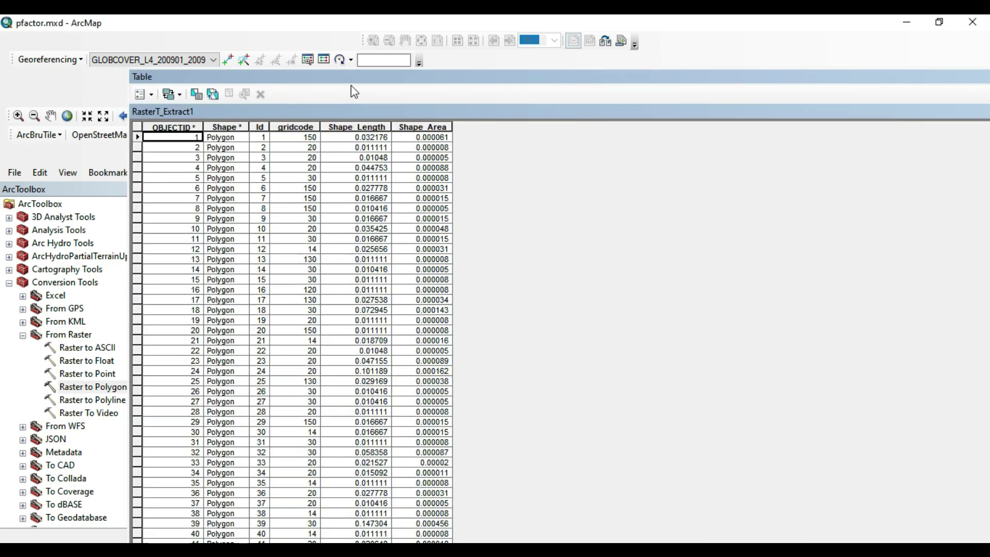
double_click(357, 80)
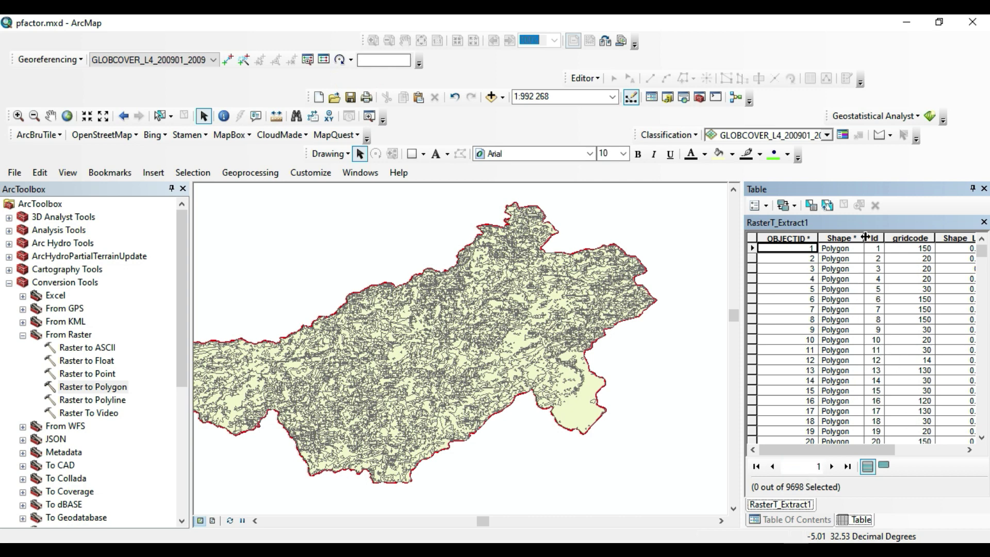
double_click(880, 187)
drag(352, 78, 351, 51)
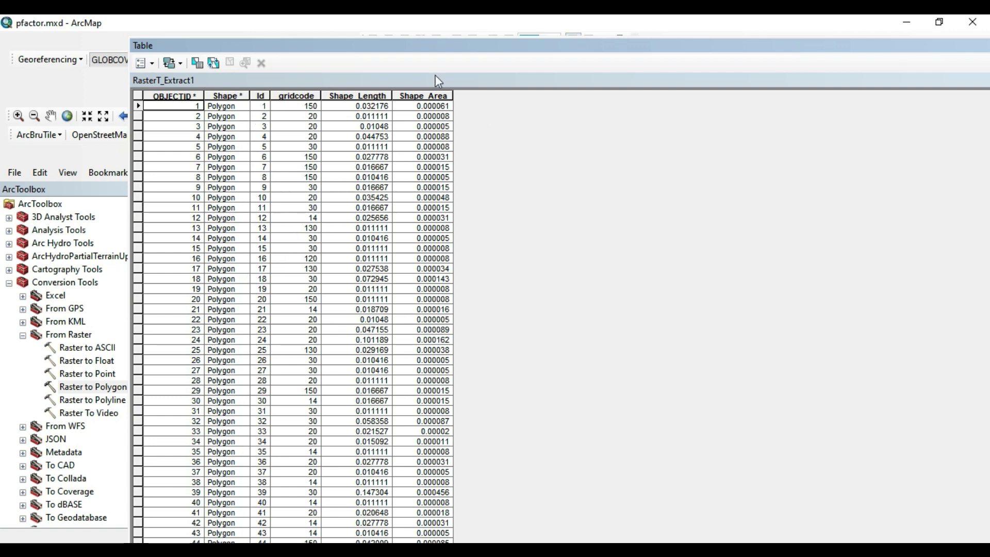
drag(329, 45, 305, 34)
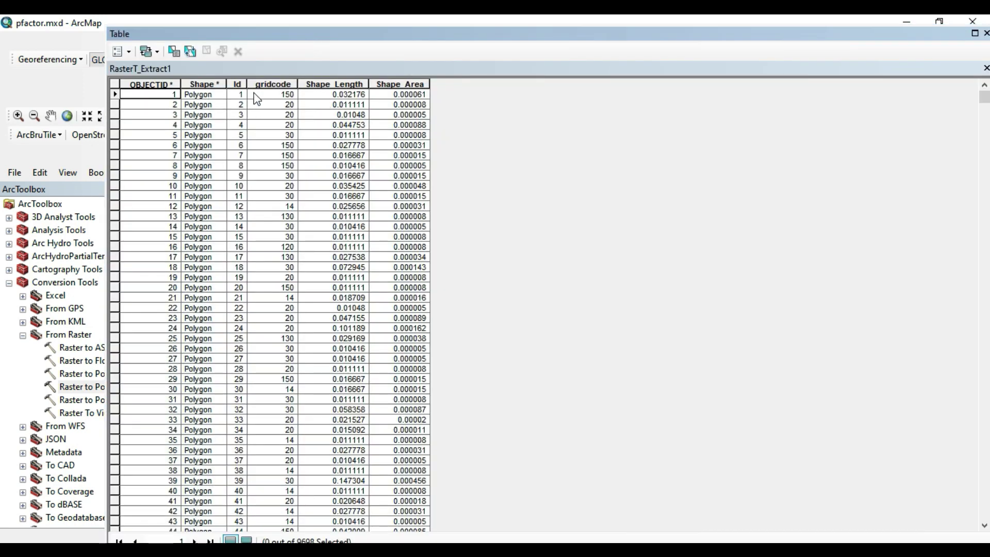
click(281, 86)
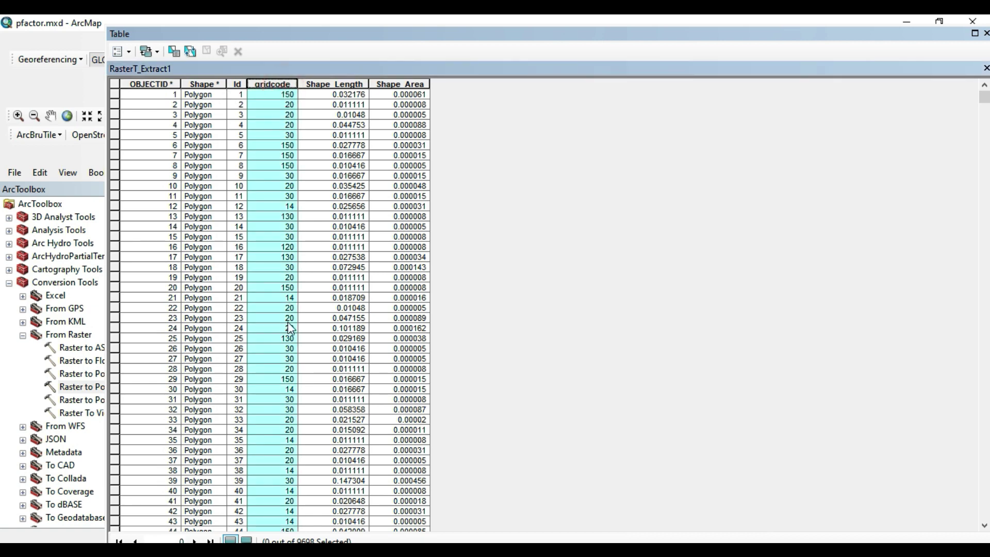
click(285, 98)
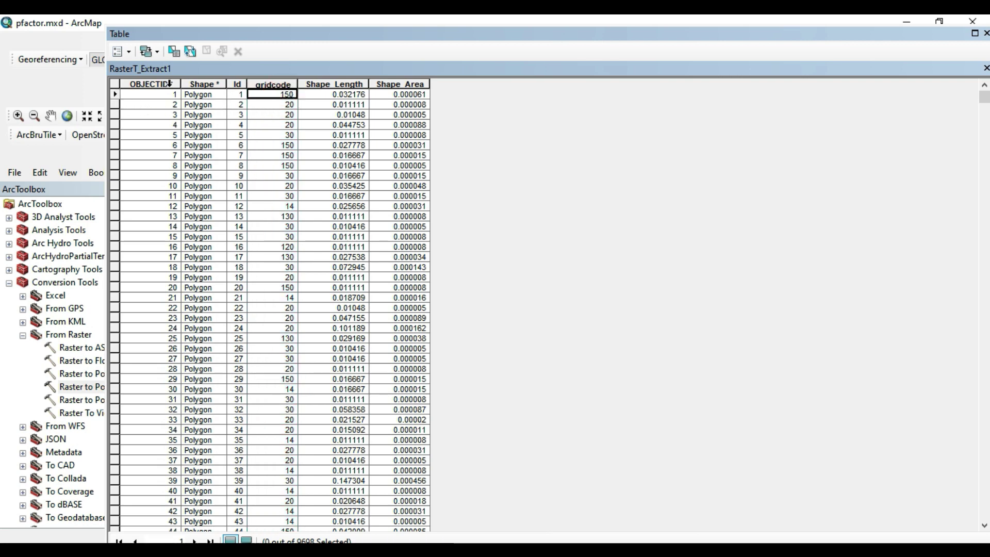
click(125, 55)
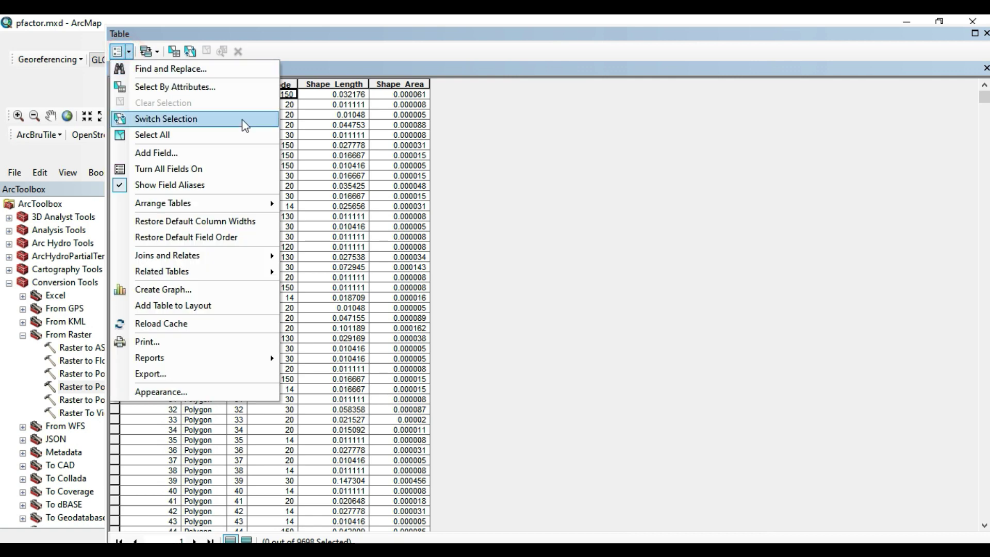
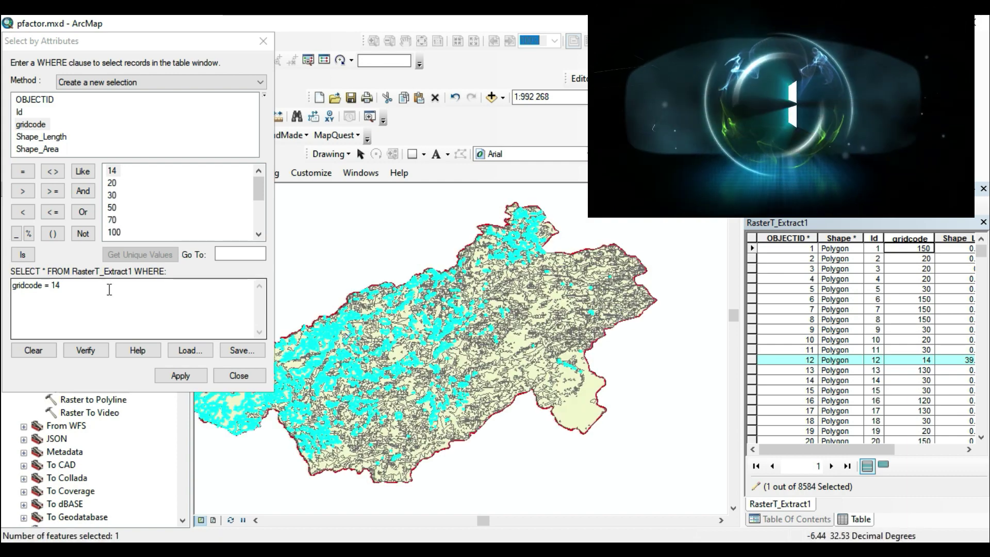
Step: Select all polygons that match the attribute expression gridcode = 20
key(BackSpace)
key(BackSpace)
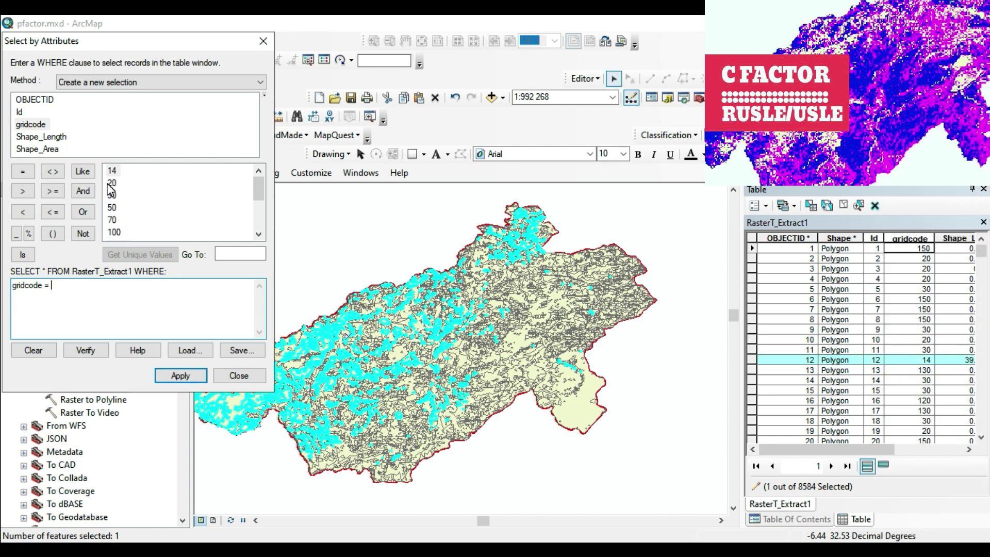
double_click(111, 183)
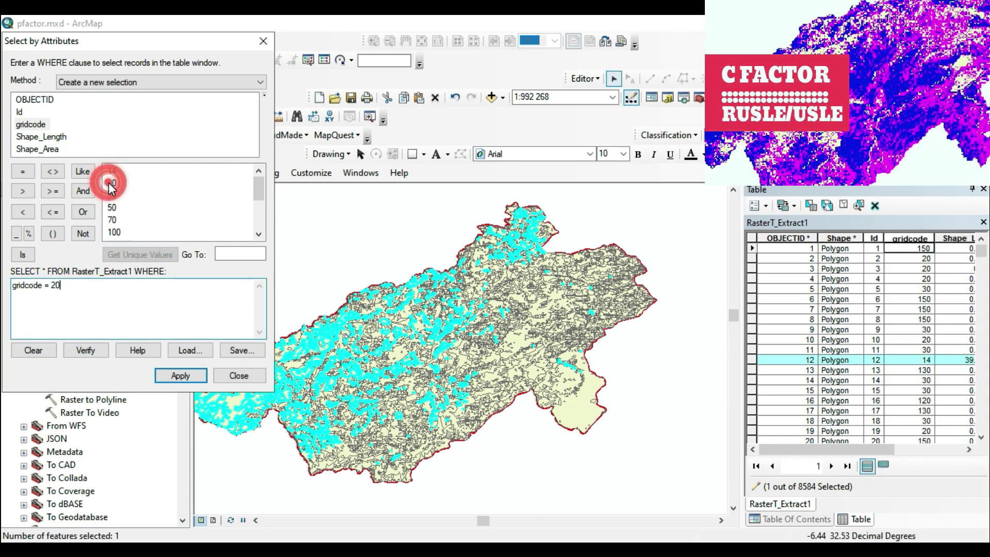
click(181, 377)
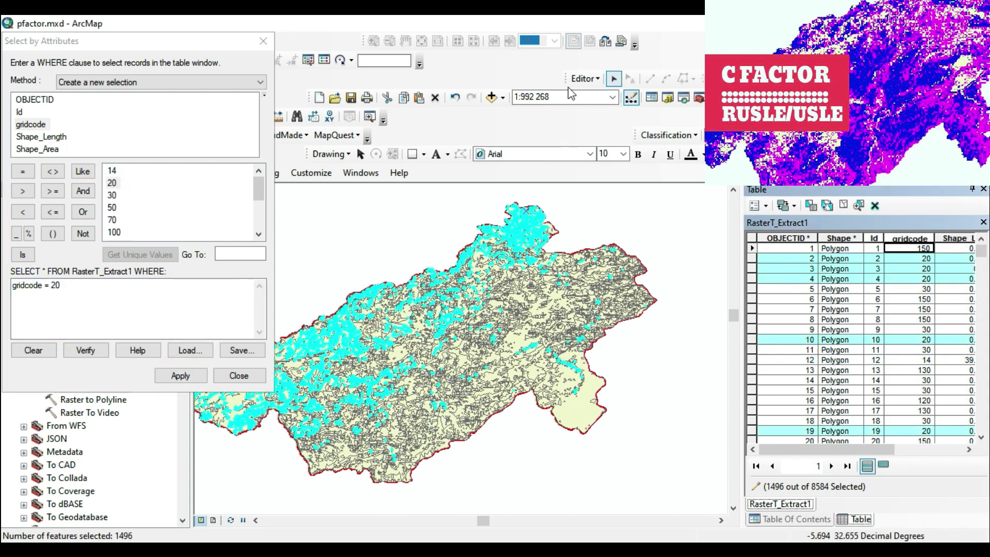
Step: Merge the selected gridcode 20 polygons into a single feature
click(583, 79)
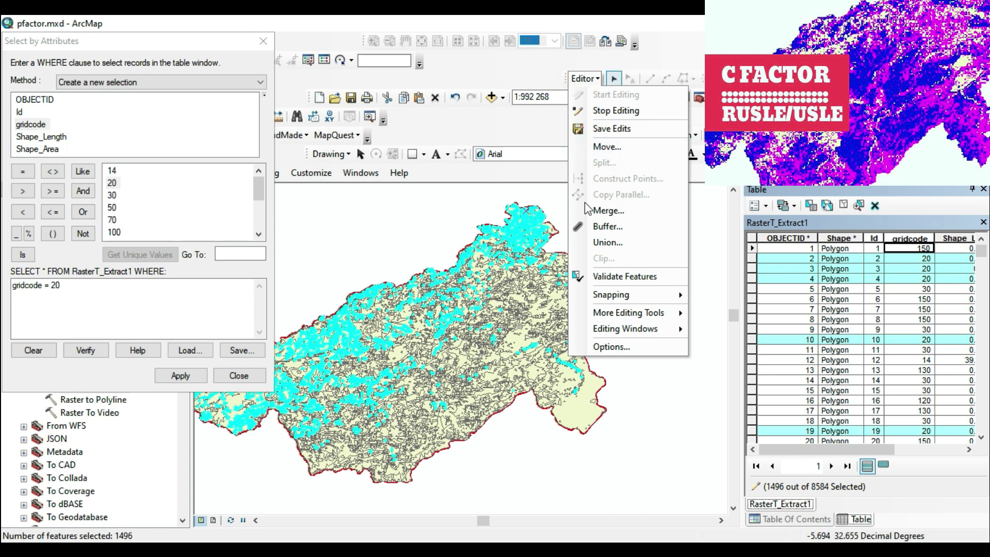
click(564, 225)
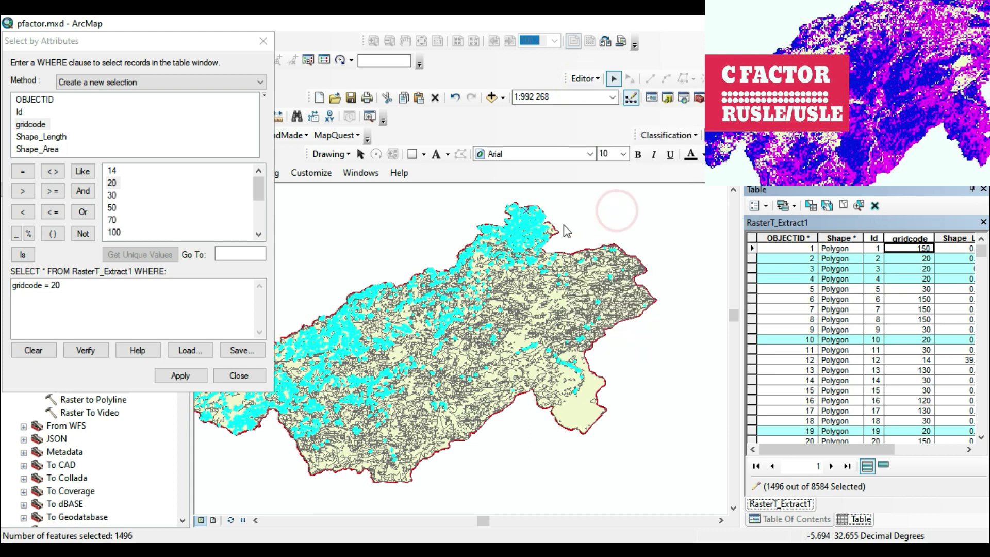
click(613, 237)
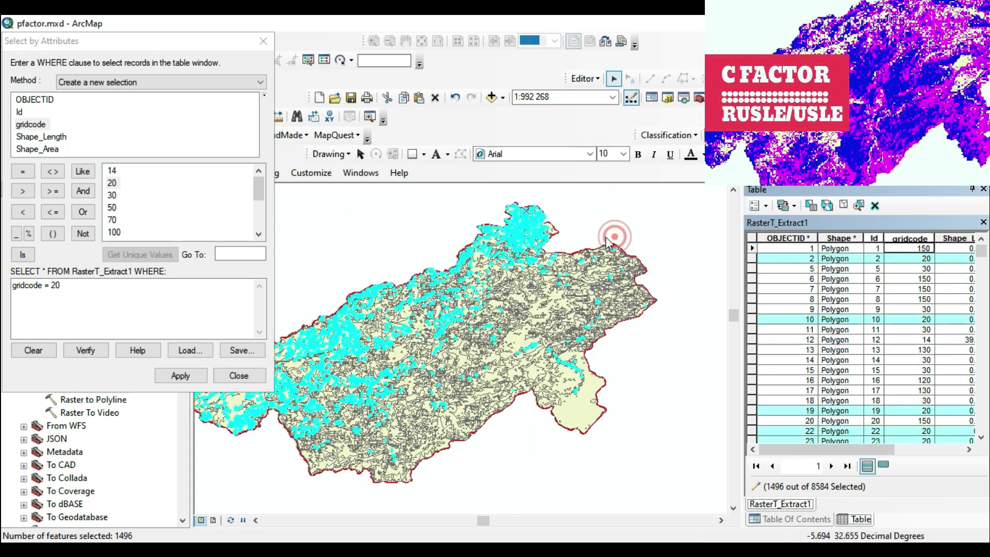
click(85, 290)
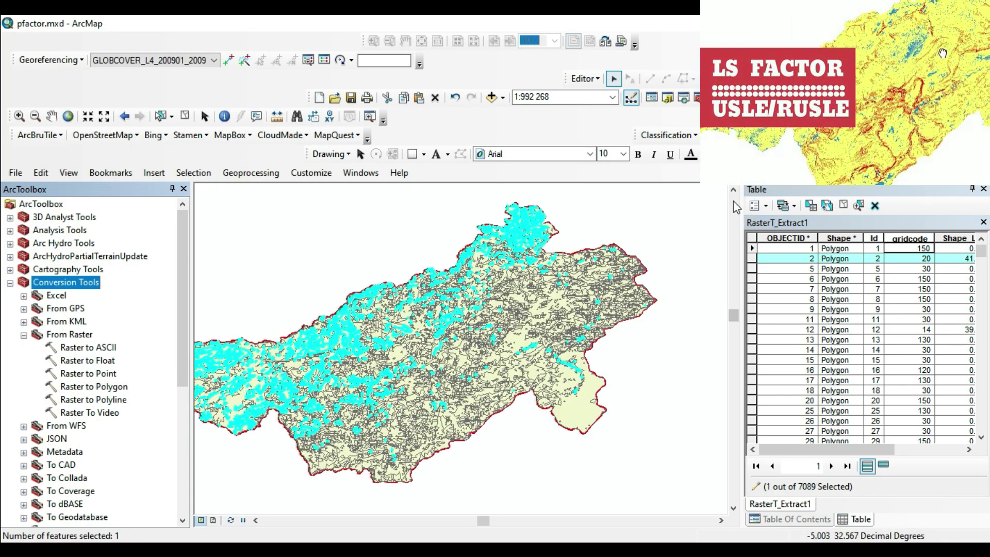
Step: Replace the attribute query expression with gridcode = 30 and select all matching polygons in the RasterT_Extract1 table
click(761, 207)
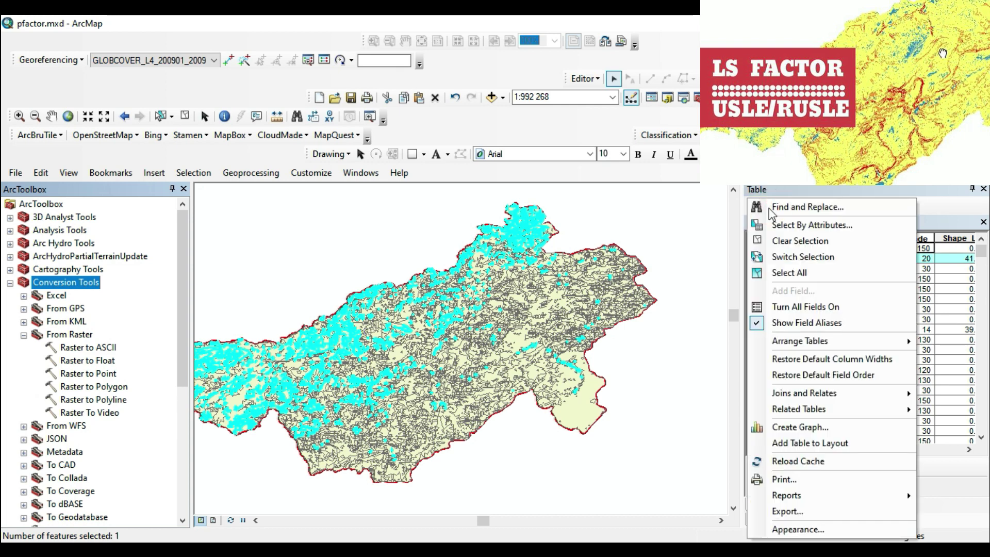
click(814, 224)
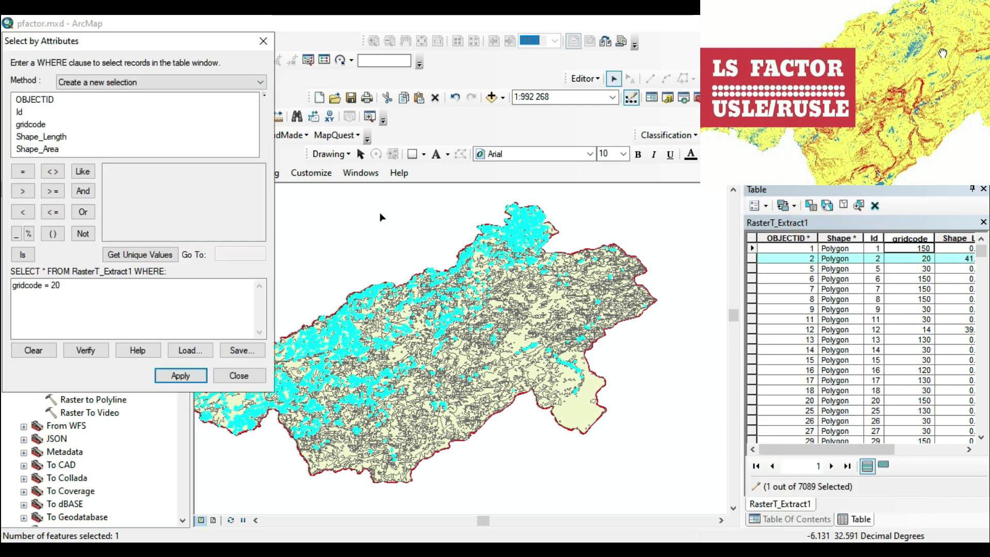
click(106, 283)
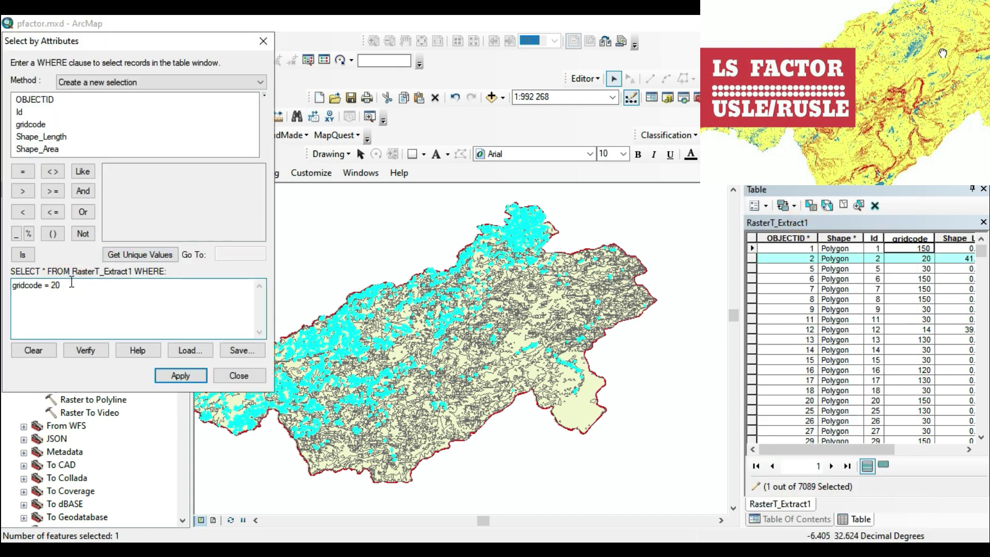
click(142, 254)
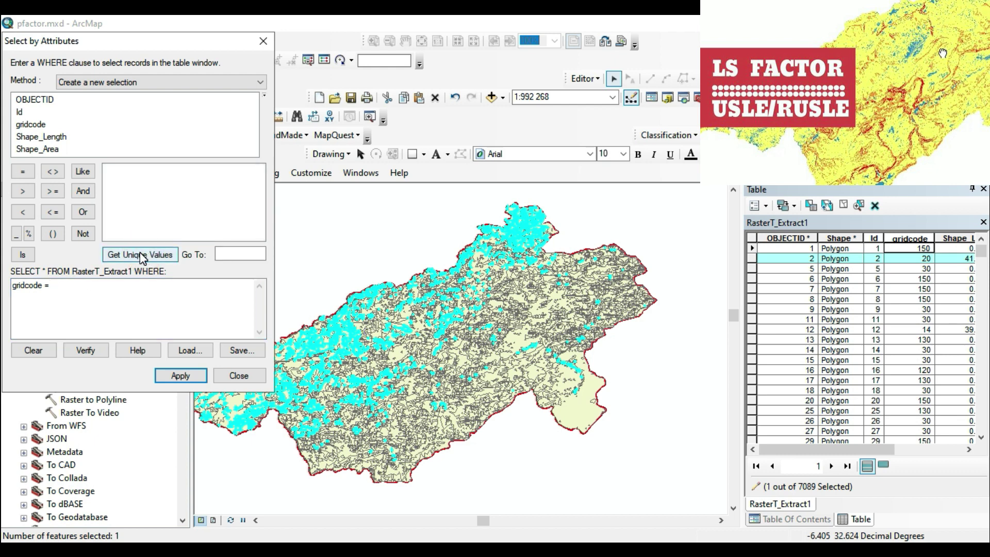
click(69, 282)
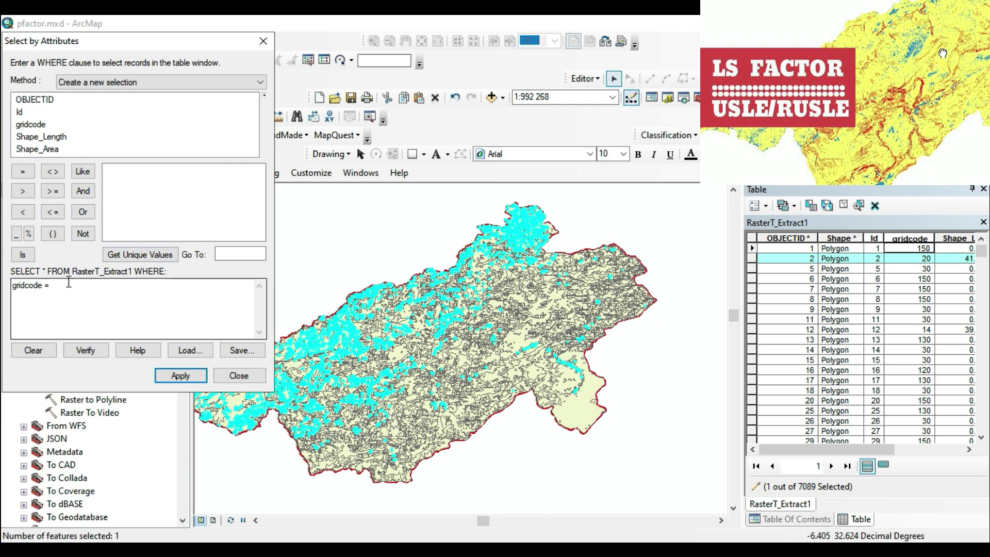
key(BackSpace)
key(BackSpace)
key(BackSpace)
key(BackSpace)
key(BackSpace)
key(BackSpace)
key(BackSpace)
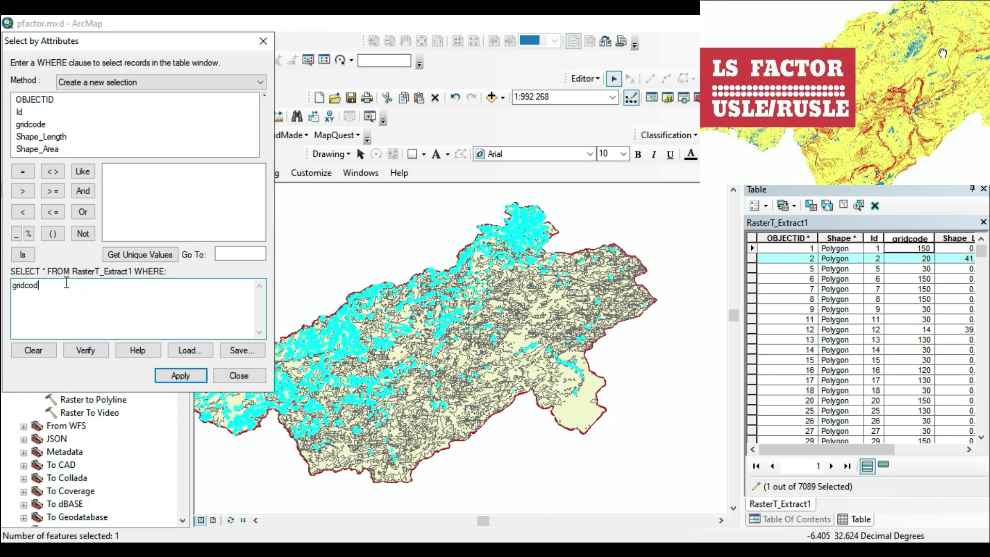
key(BackSpace)
key(BackSpace)
key(BackSpace)
key(BackSpace)
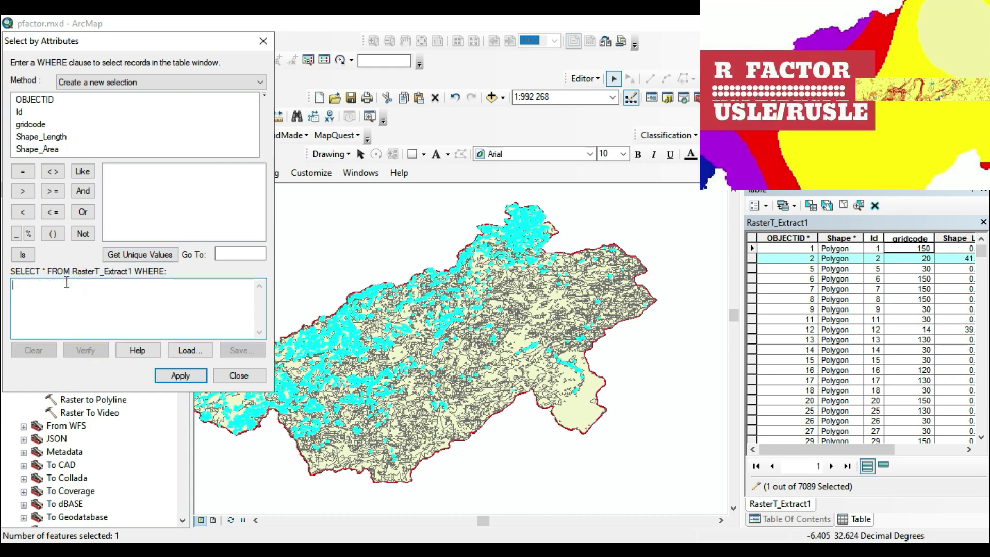
double_click(30, 124)
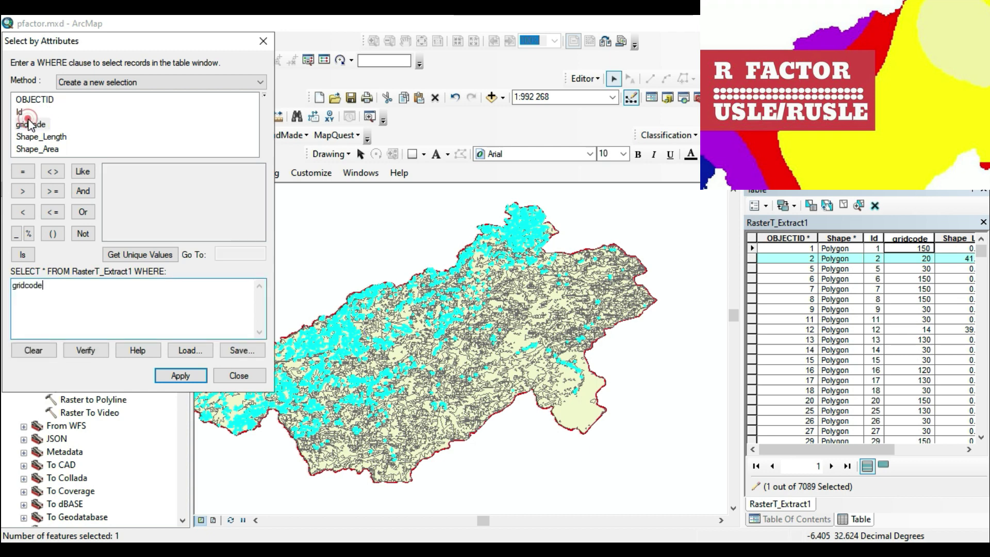
click(128, 261)
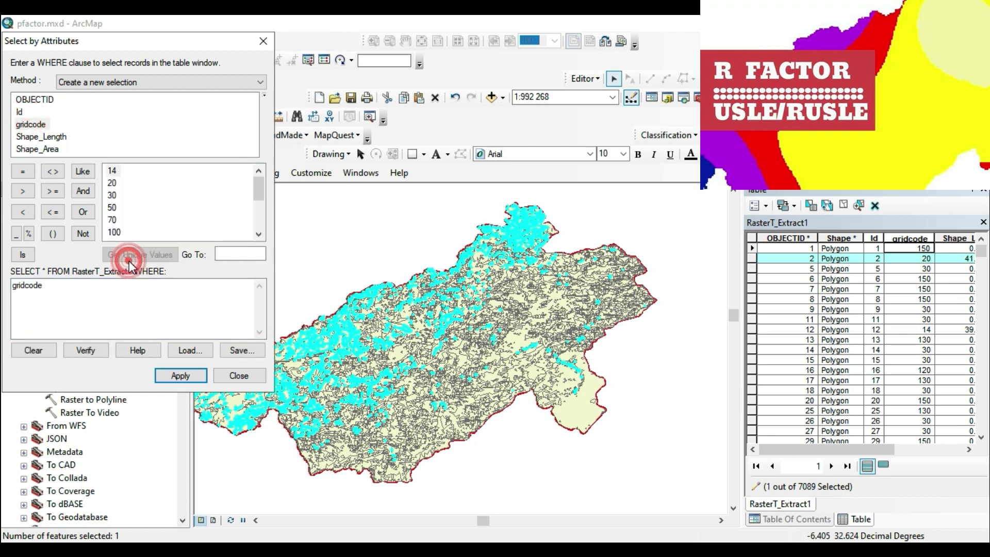
click(22, 171)
double_click(119, 195)
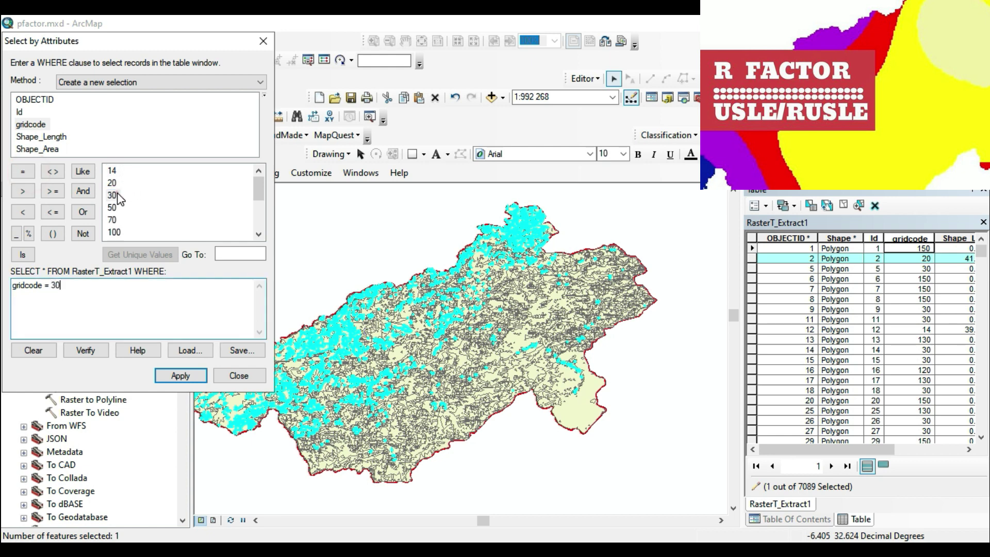
click(200, 375)
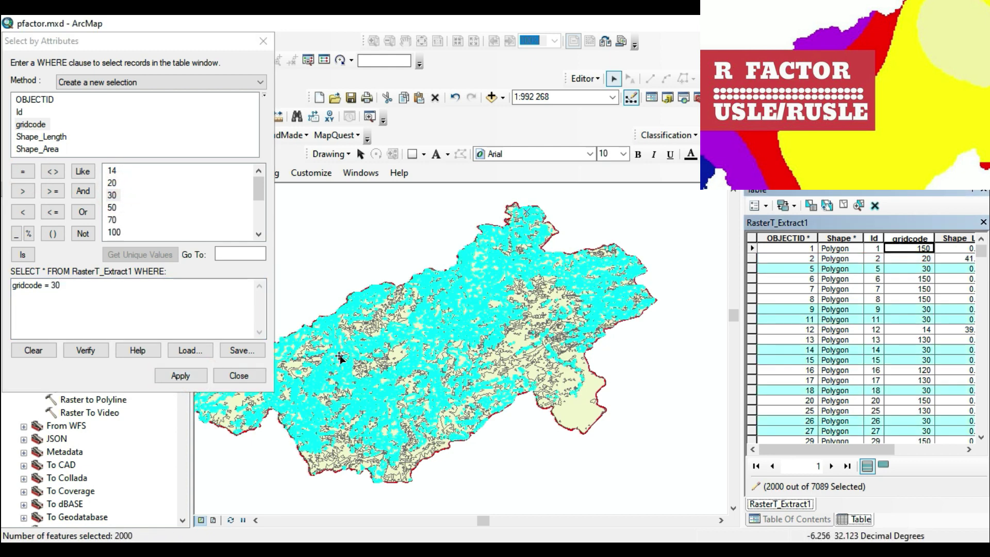
Step: Merge the selected gridcode 30 polygons into the first feature in the merge list, 5 (RasterT_Extract1)
click(584, 78)
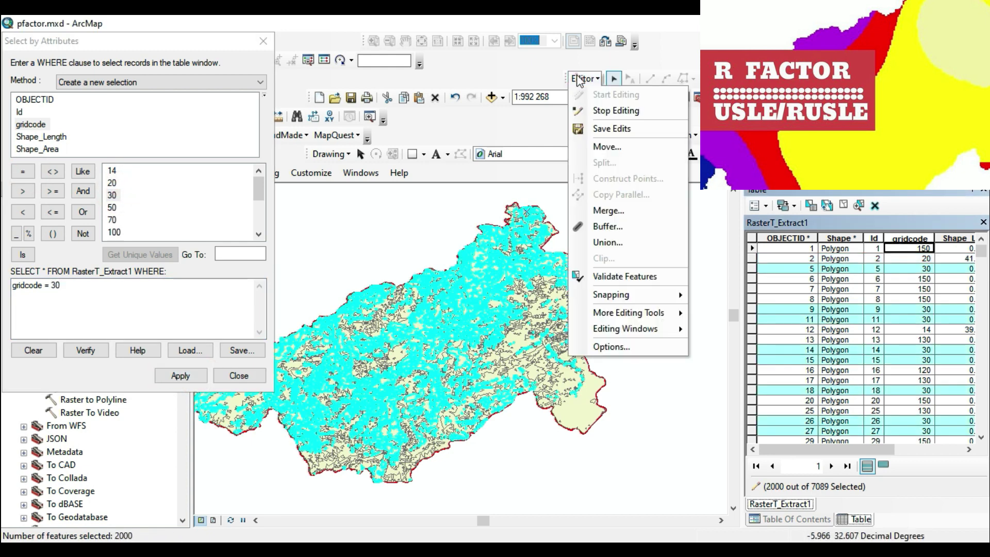
click(583, 208)
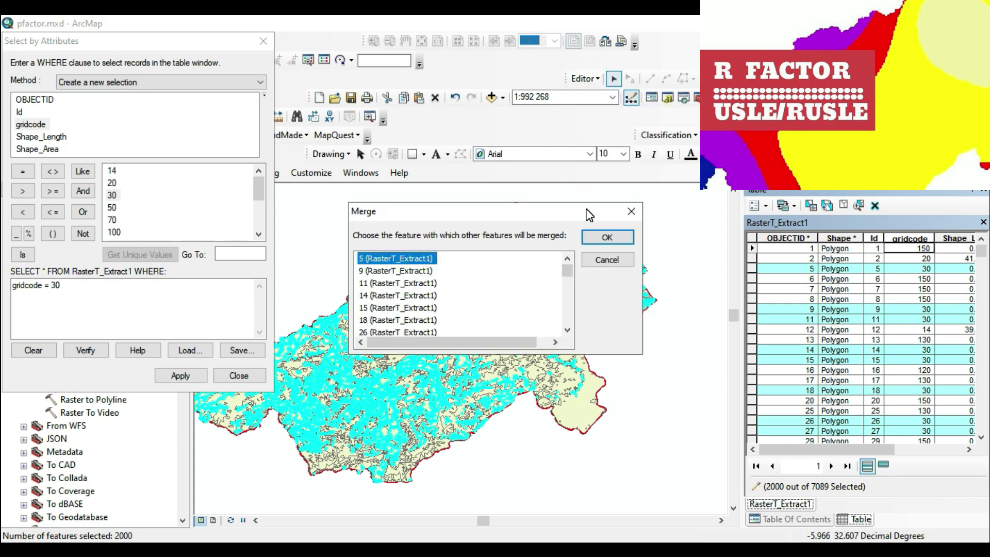
click(598, 237)
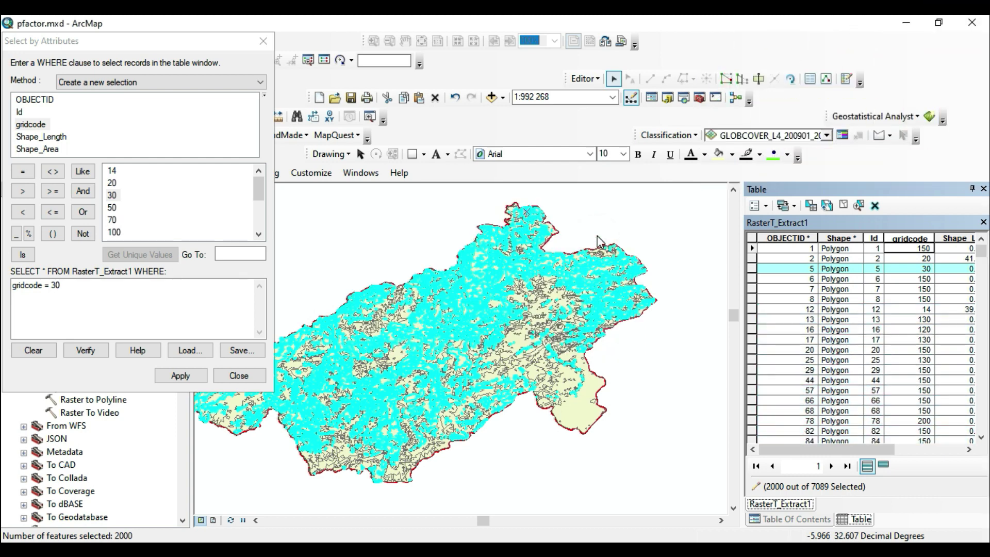
Step: Select all polygons with gridcode = 50 by attributes and merge them into feature 645 (RasterT_Extract1)
click(87, 283)
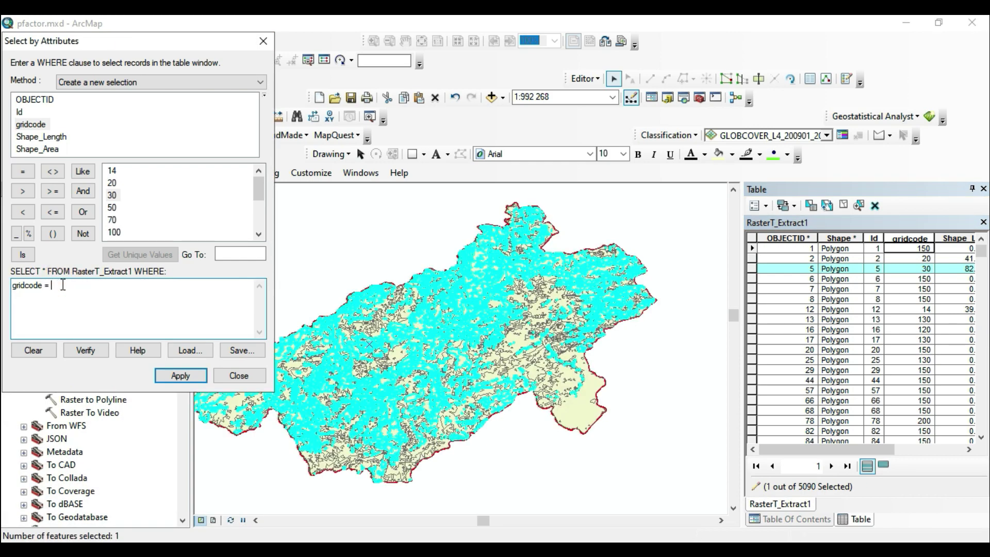
double_click(112, 208)
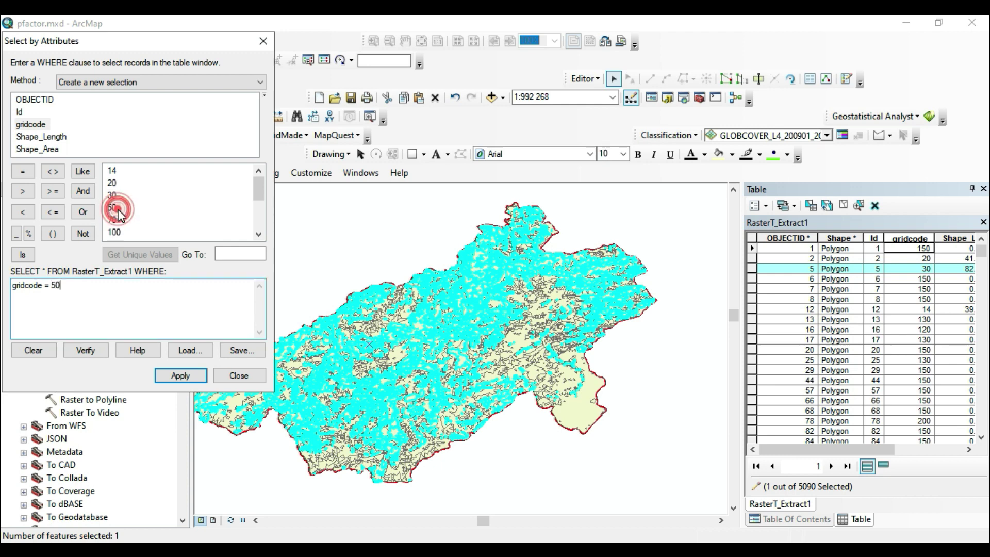
click(189, 381)
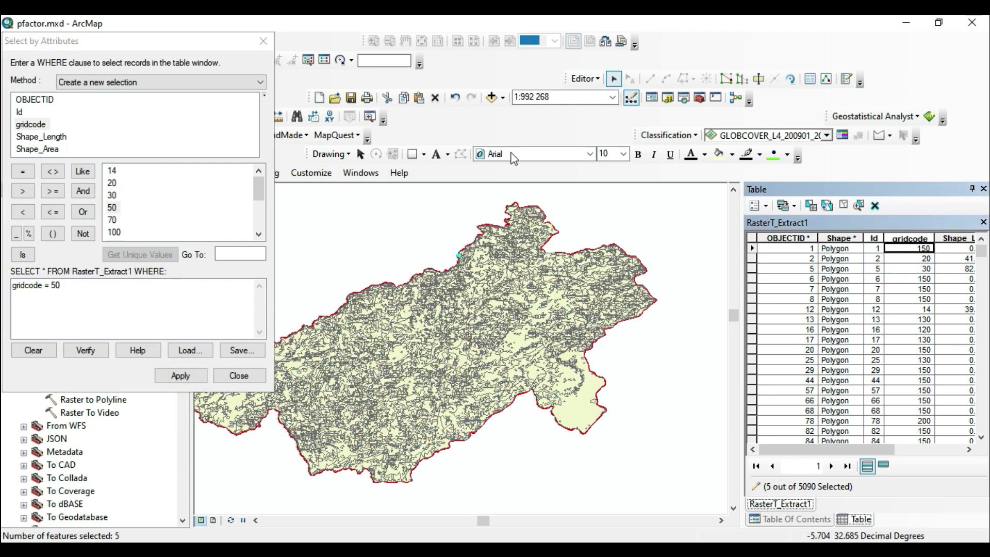
click(583, 78)
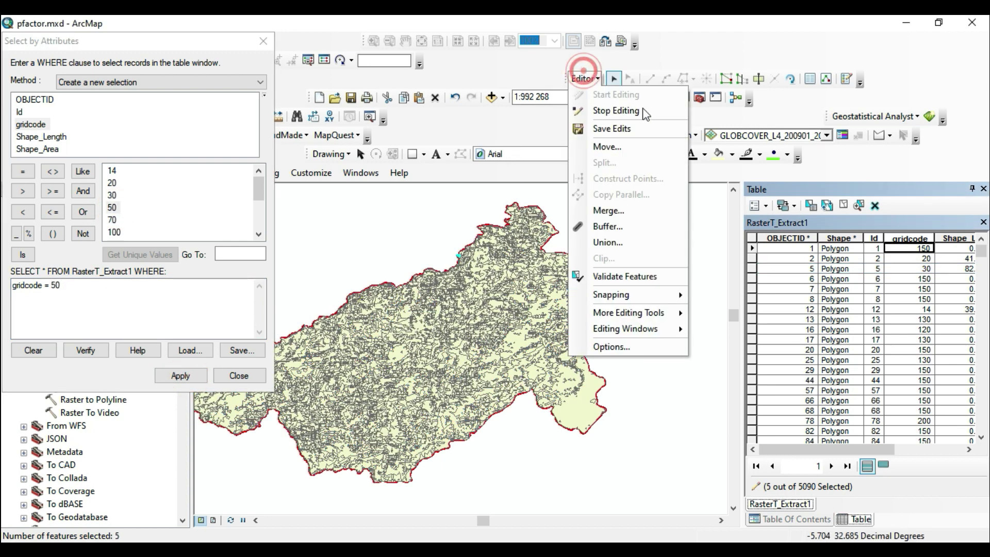
click(610, 212)
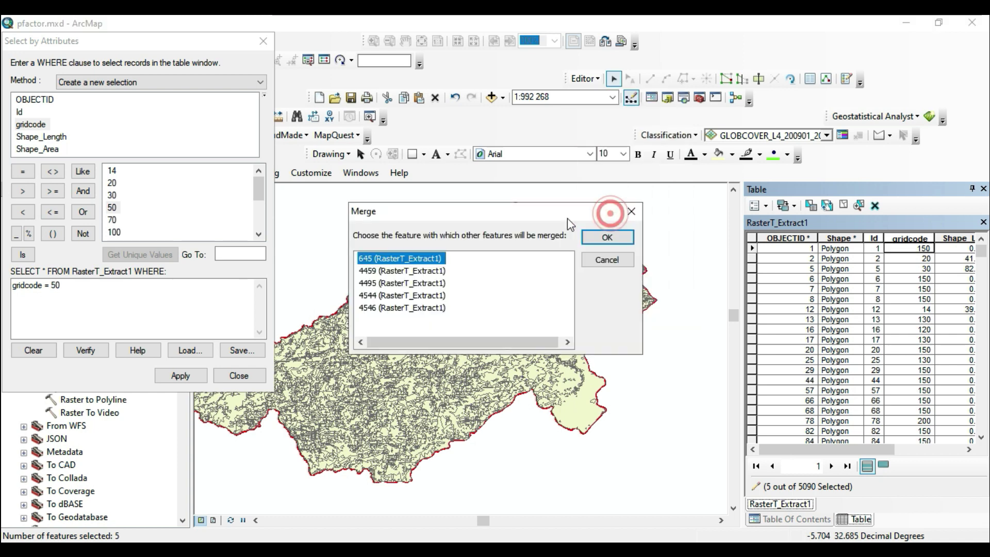
click(603, 237)
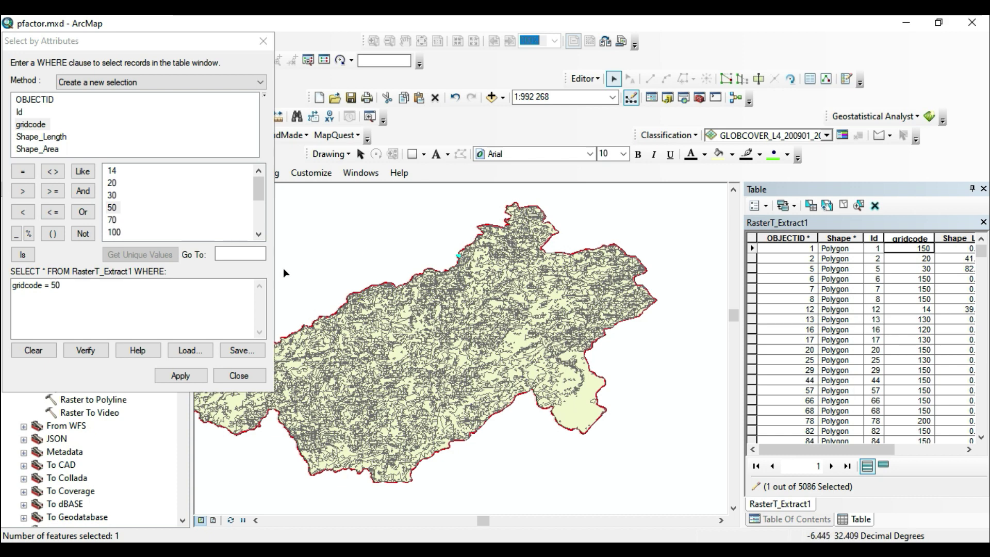
Step: Select all polygons with gridcode = 70 by attributes and merge them into feature 1808 (RasterT_Extract1)
click(63, 282)
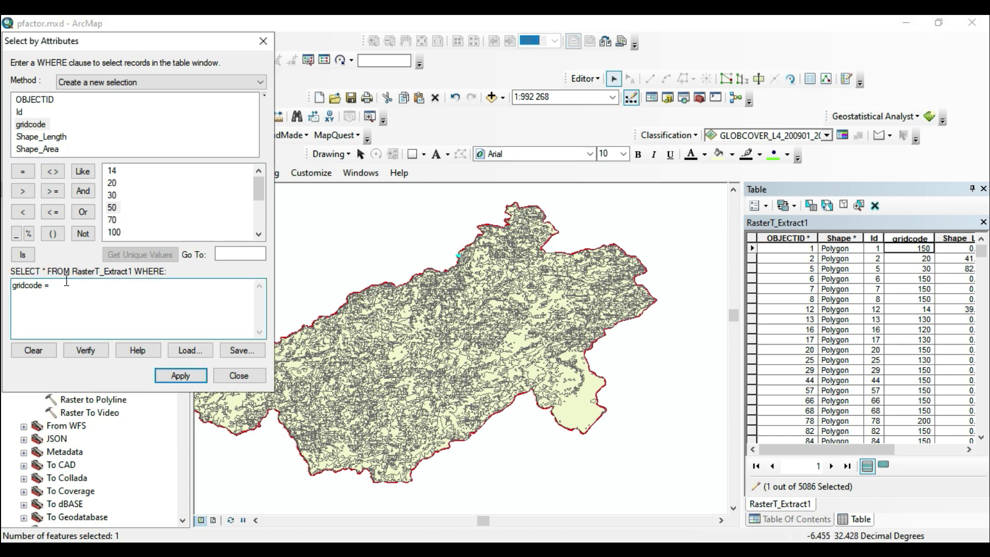
double_click(117, 219)
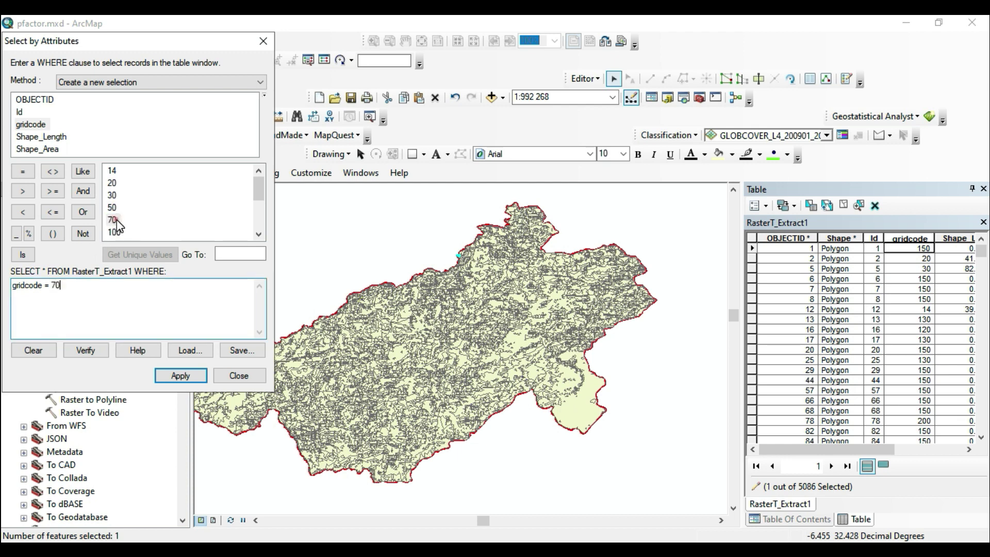
click(194, 378)
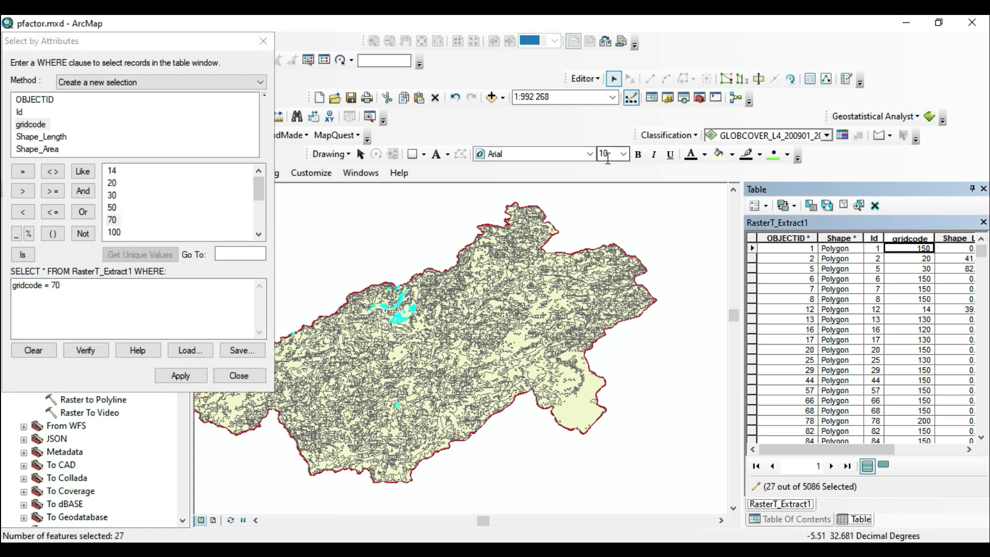
click(584, 79)
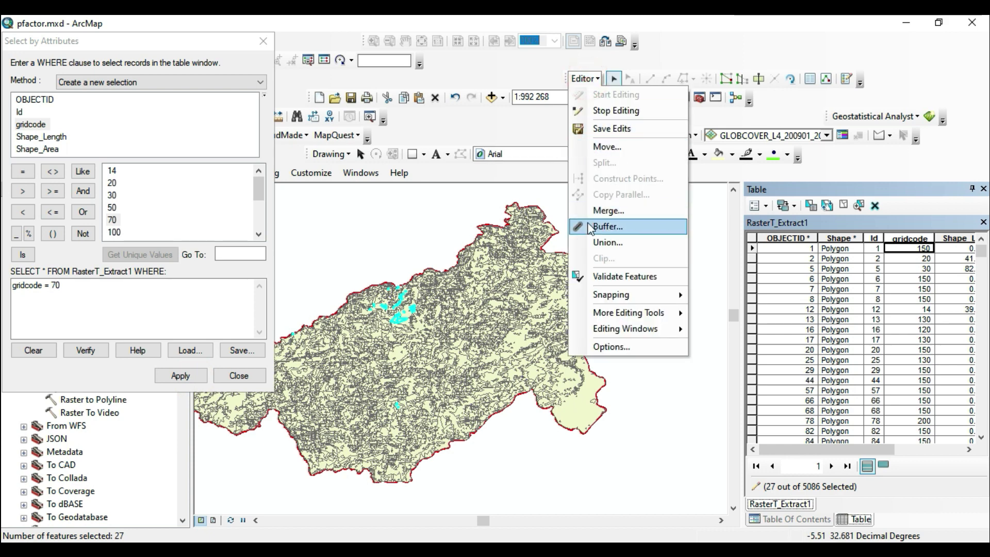
click(608, 210)
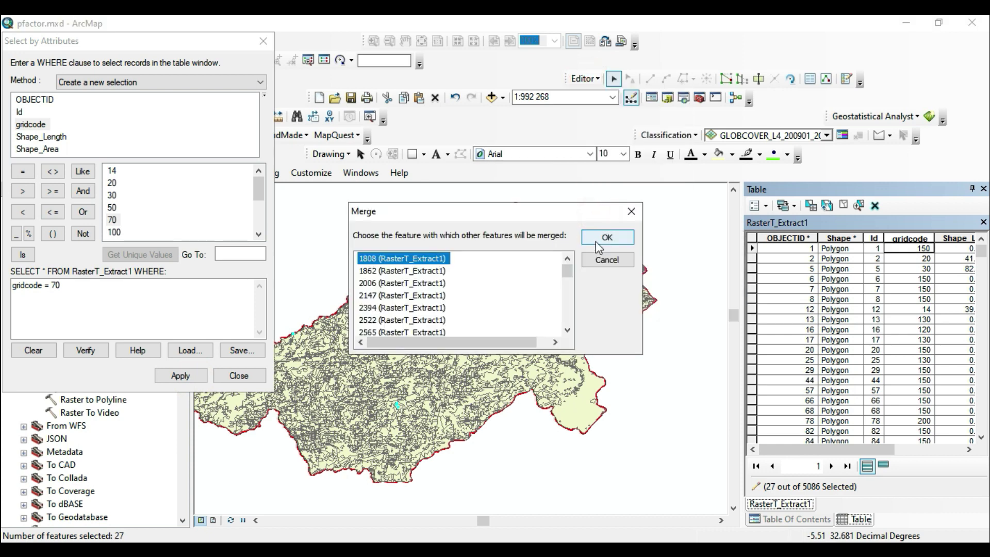
click(605, 237)
Step: Select all polygons with gridcode = 100 by attributes and merge them into a single feature
click(70, 286)
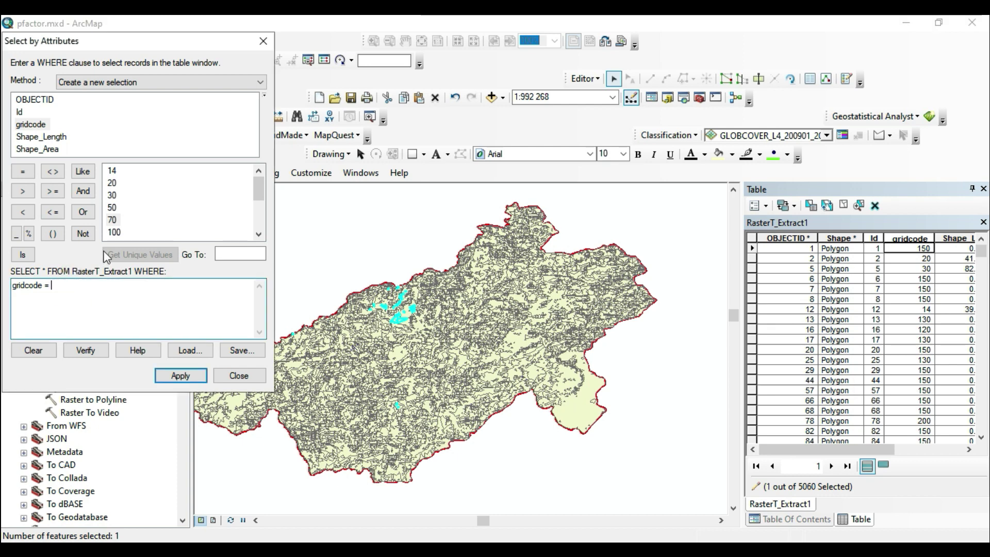
double_click(113, 232)
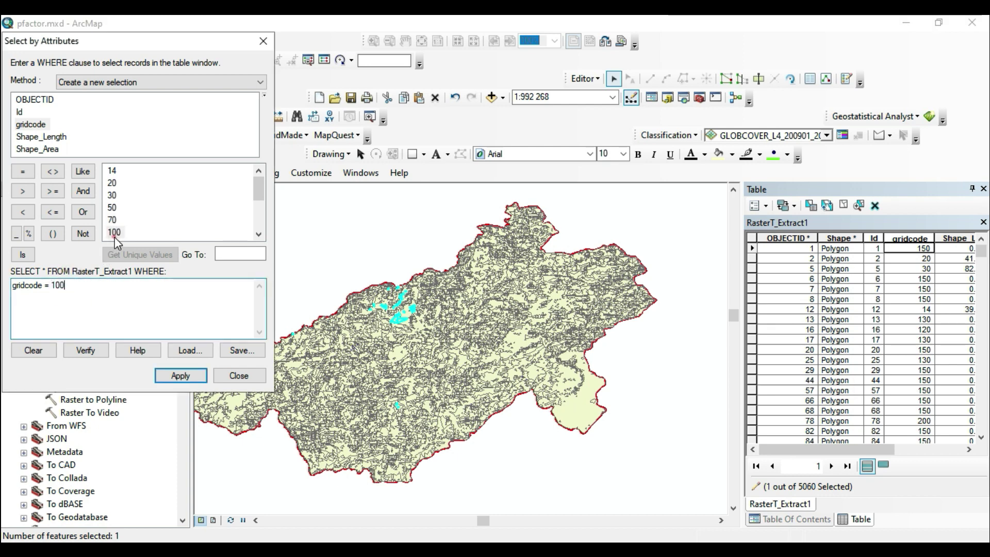
click(588, 79)
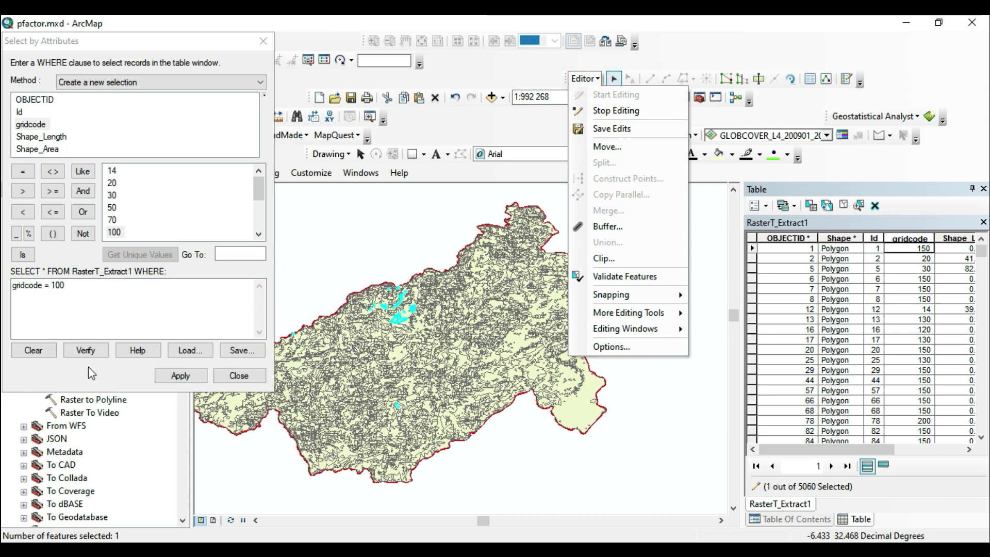
click(180, 375)
click(179, 376)
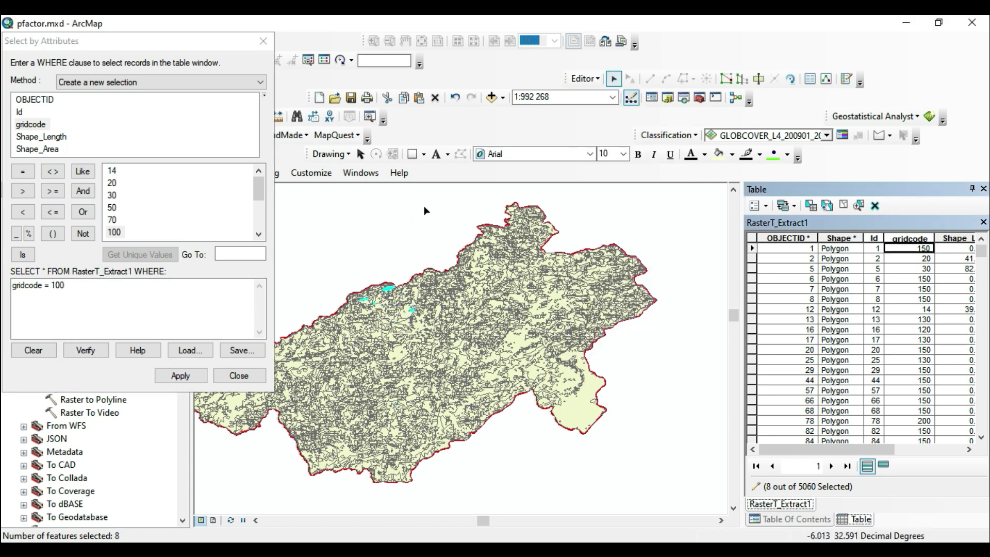
click(585, 79)
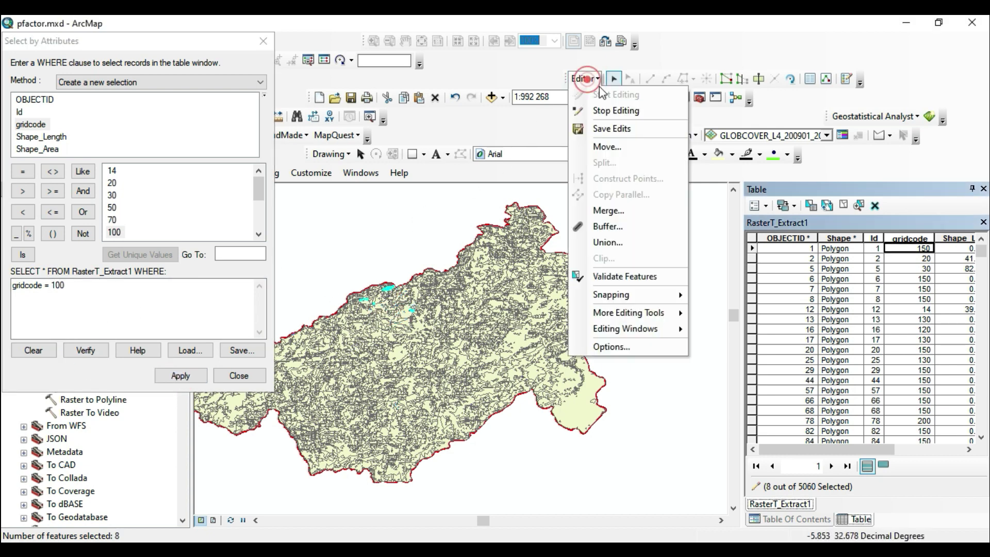
click(592, 212)
click(611, 235)
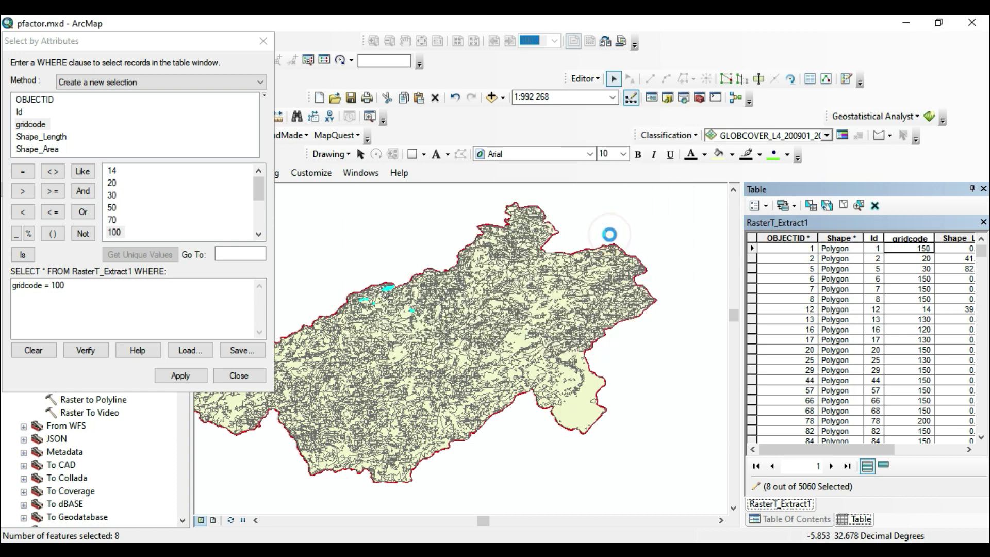
click(611, 236)
Step: Select all polygons that match the attribute expression gridcode = 110
click(121, 291)
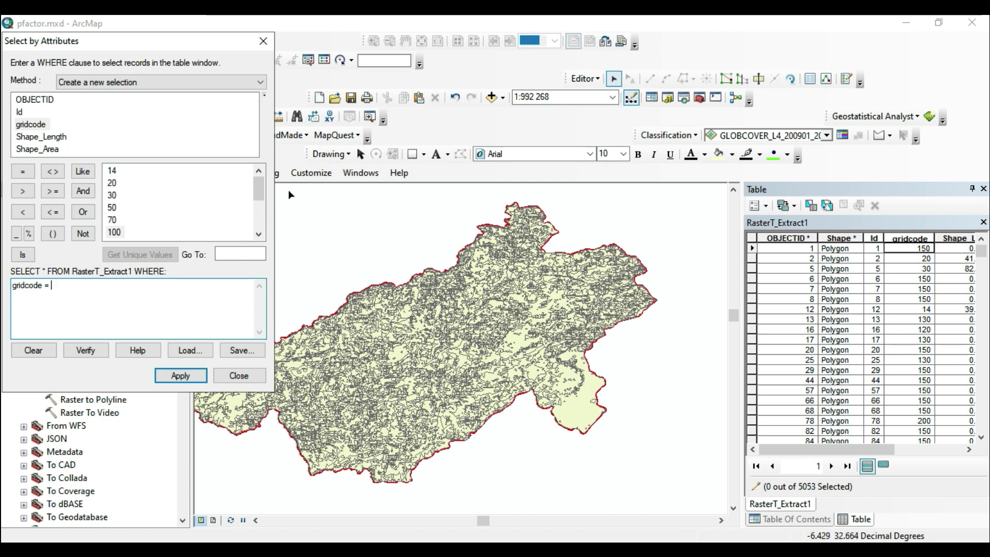
drag(261, 187, 262, 194)
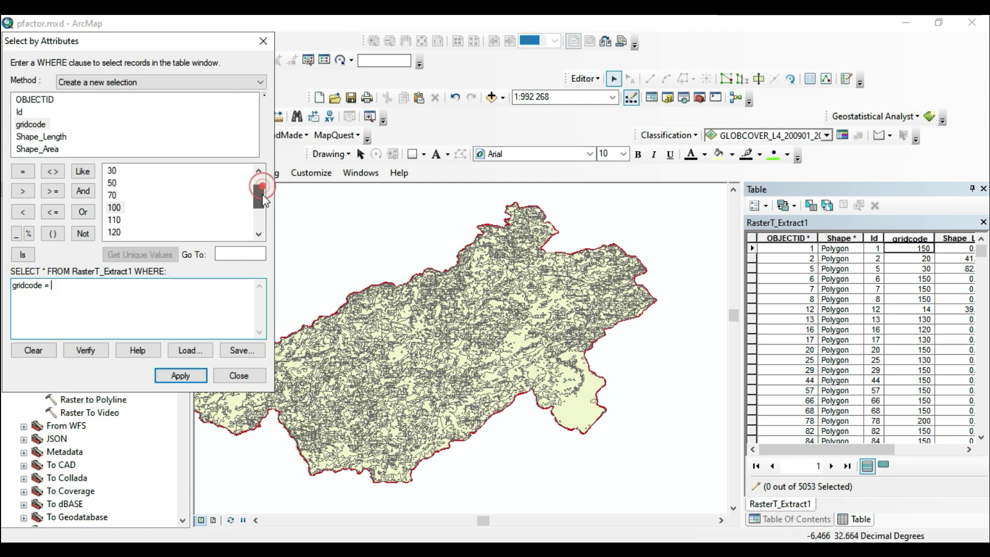
double_click(114, 221)
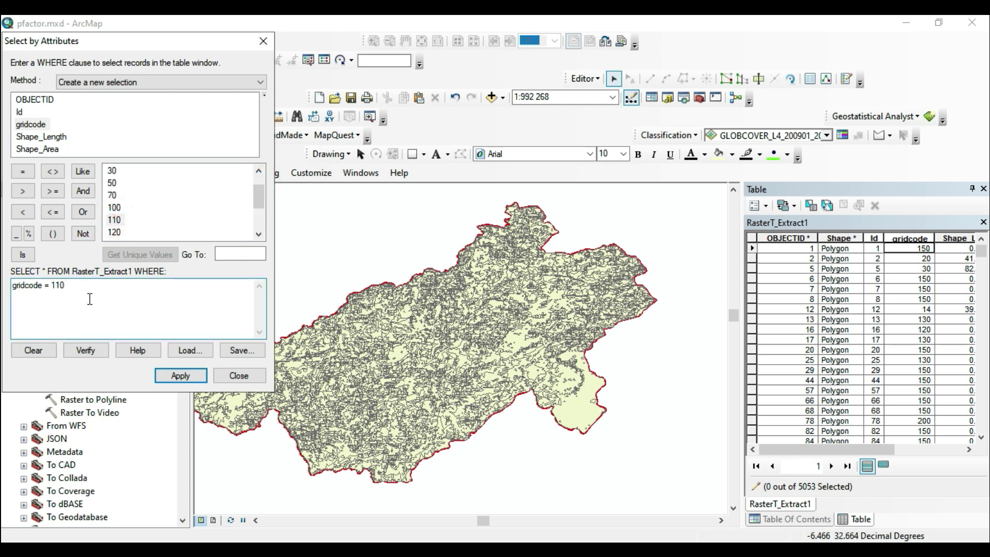
click(193, 376)
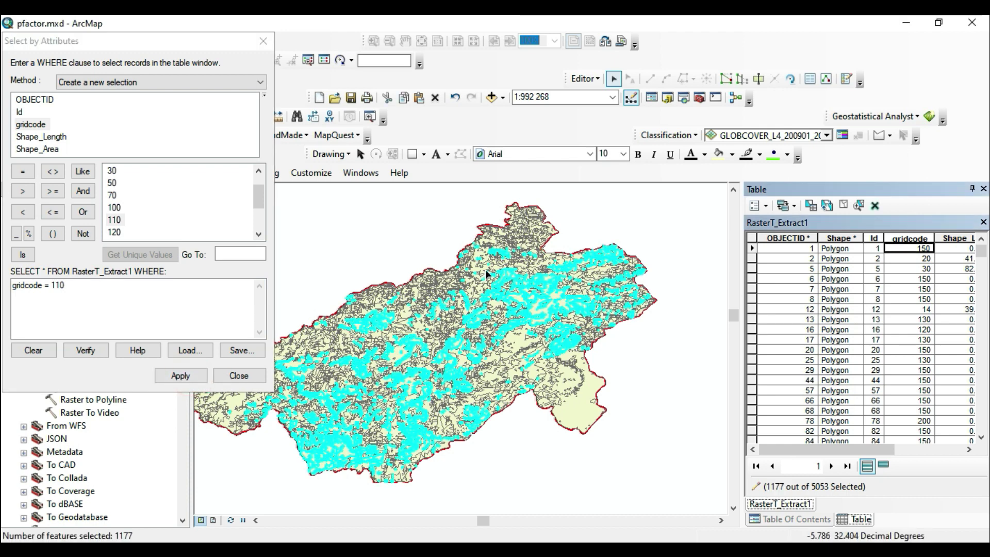
Step: Merge the selected gridcode 110 polygons of RasterT_Extract1 into a single feature
click(575, 81)
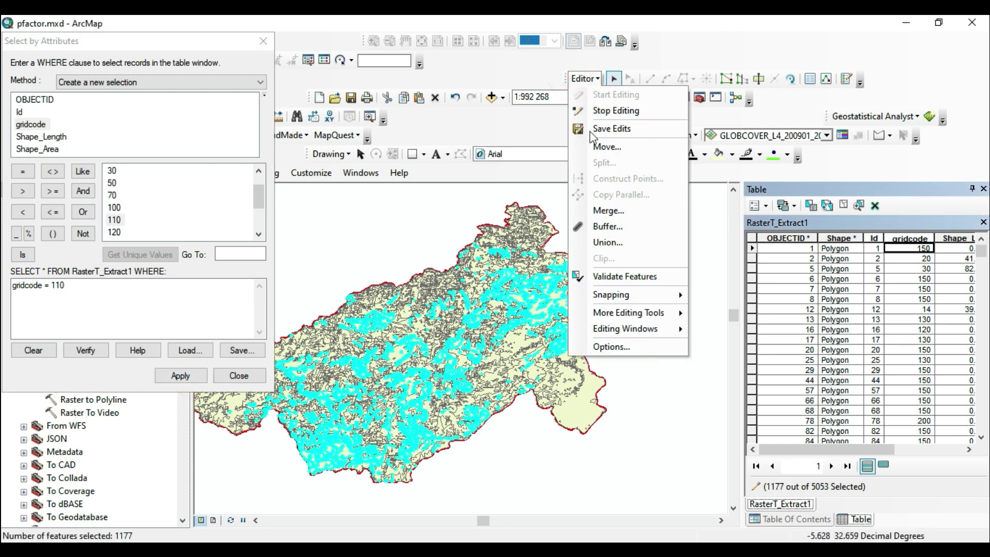
click(608, 210)
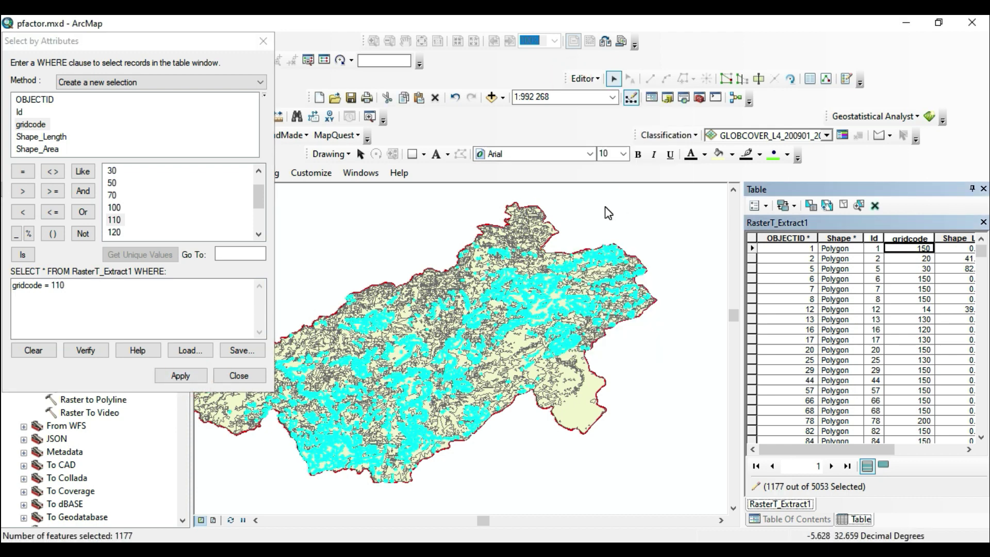
click(603, 237)
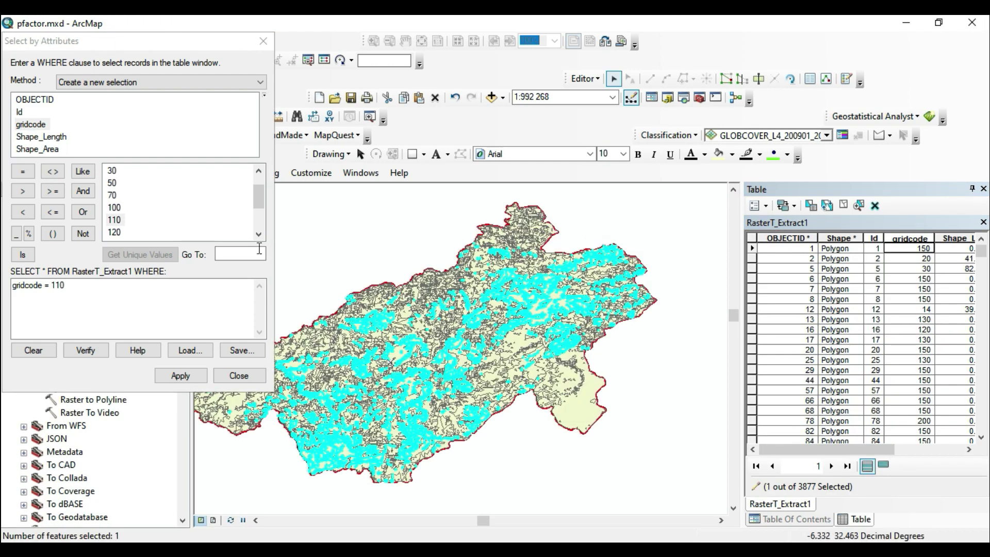
Step: Select all polygons with gridcode = 120 by attributes and merge them into feature 16 (RasterT_Extract1)
click(88, 289)
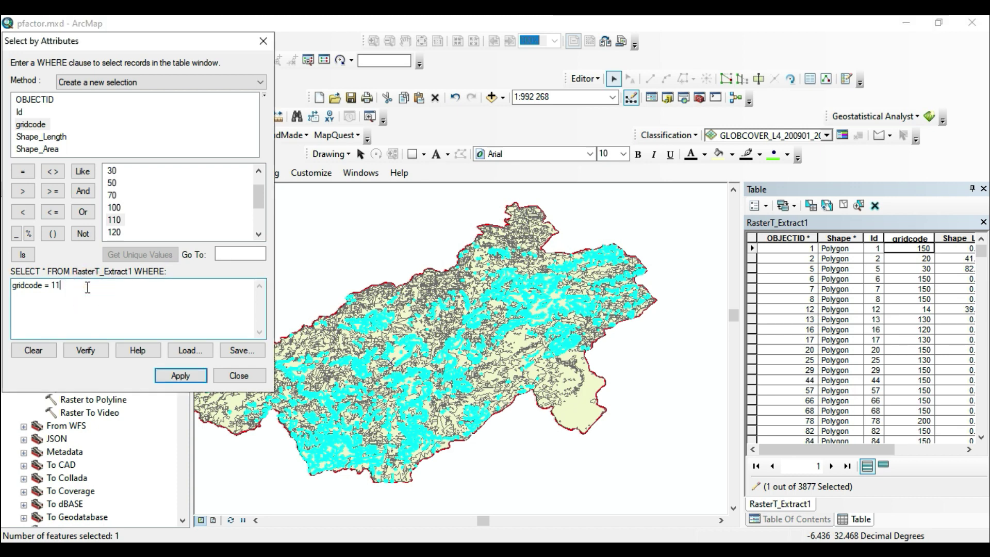
key(BackSpace)
key(BackSpace)
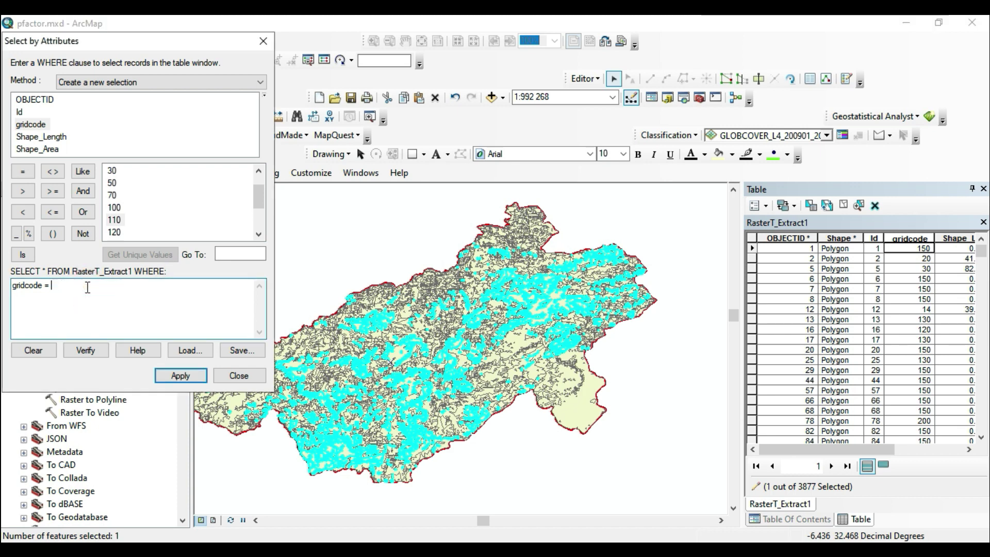
double_click(114, 232)
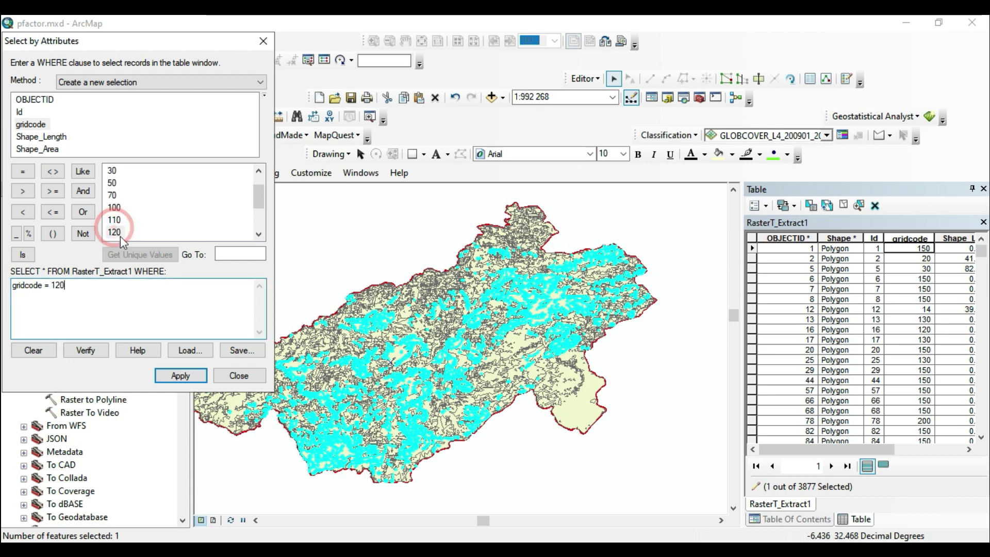
click(181, 373)
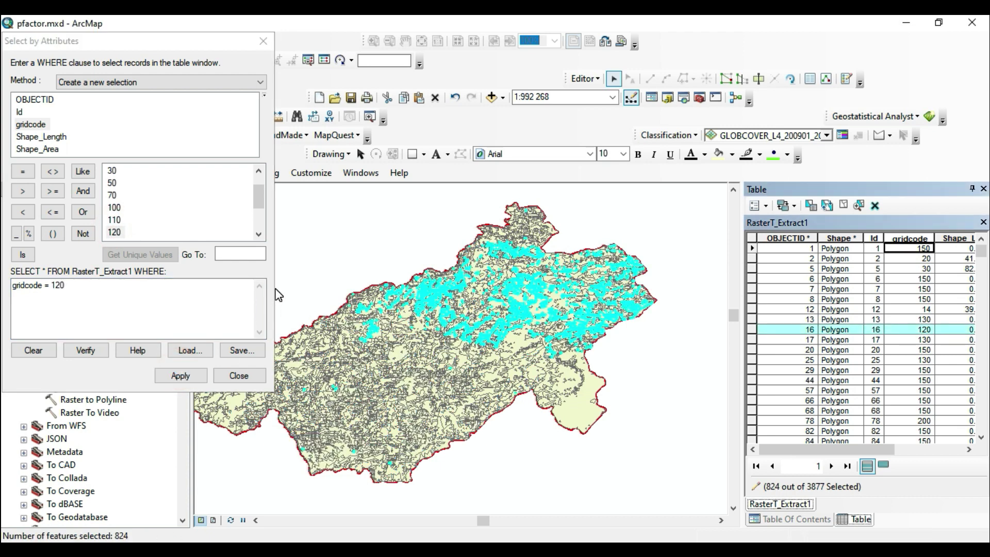
click(573, 78)
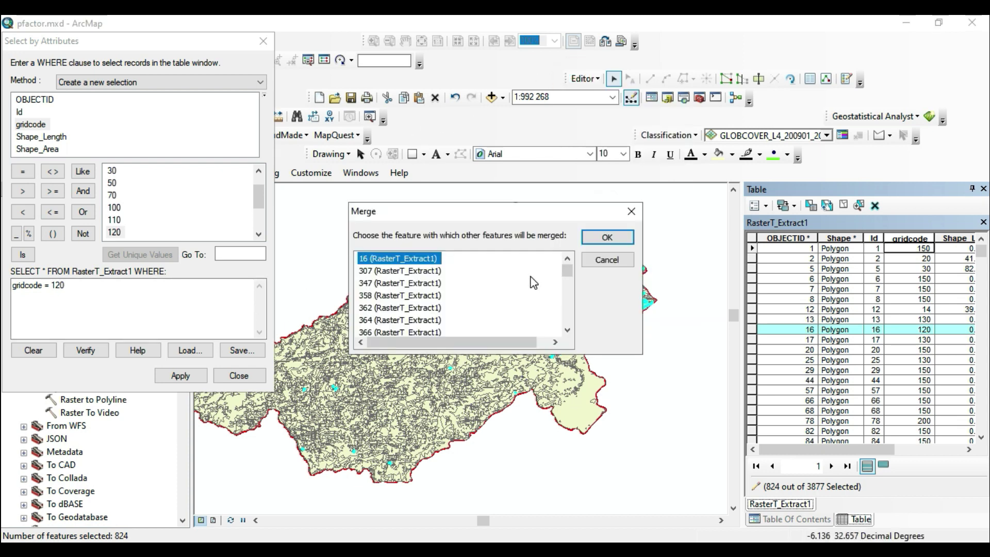
click(599, 242)
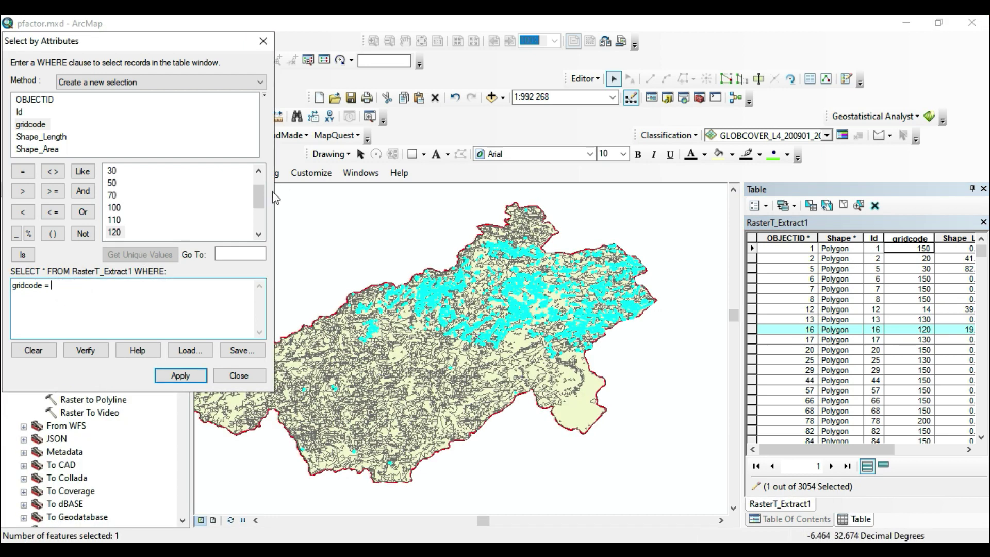
Step: Select all polygons with gridcode = 130 by attributes and merge them into feature 13 (RasterT_Extract1)
drag(262, 195, 261, 208)
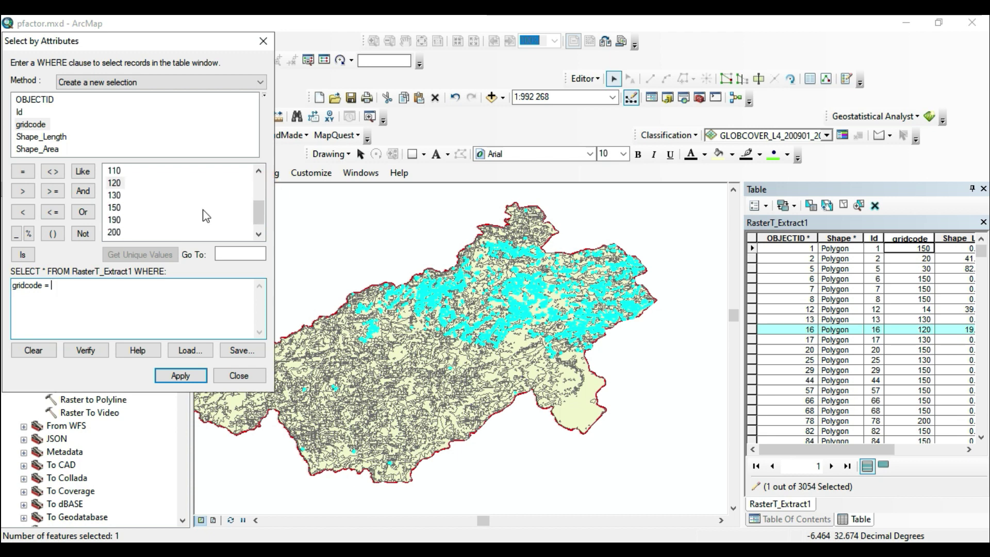
double_click(113, 194)
click(197, 378)
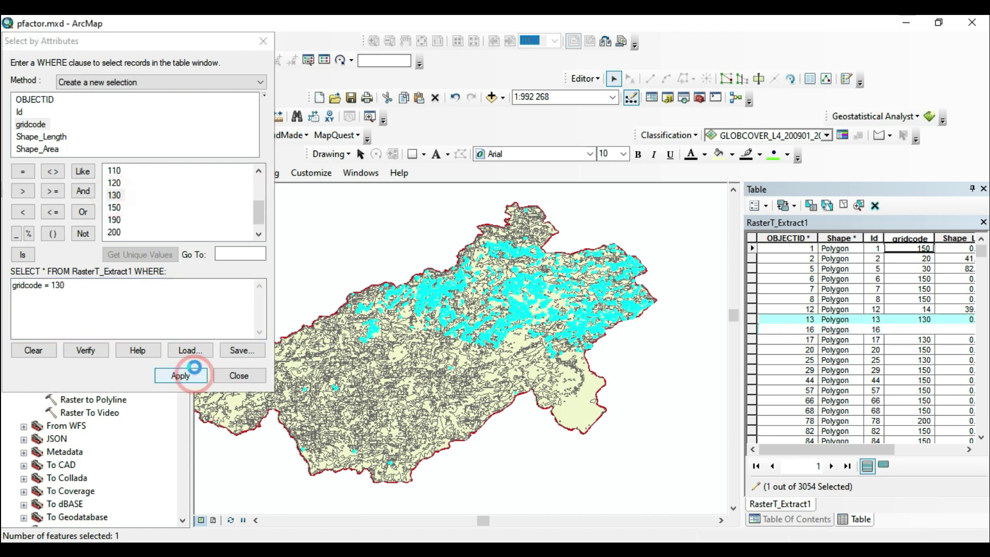
click(585, 78)
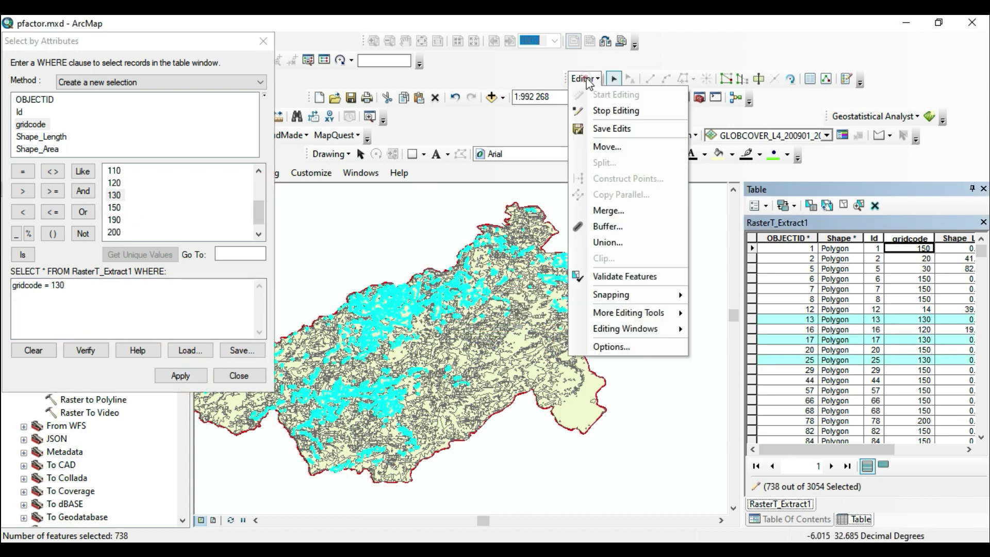
click(601, 218)
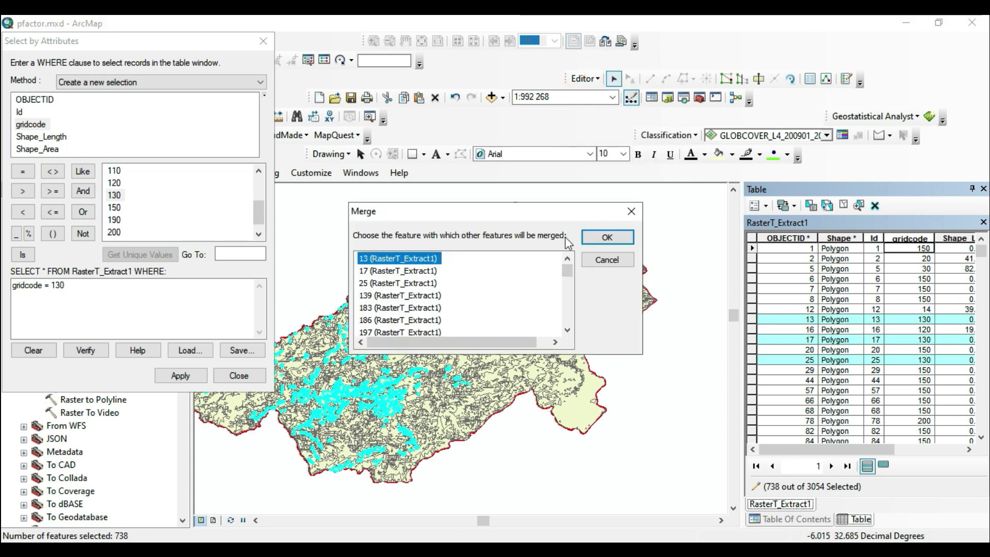
click(598, 238)
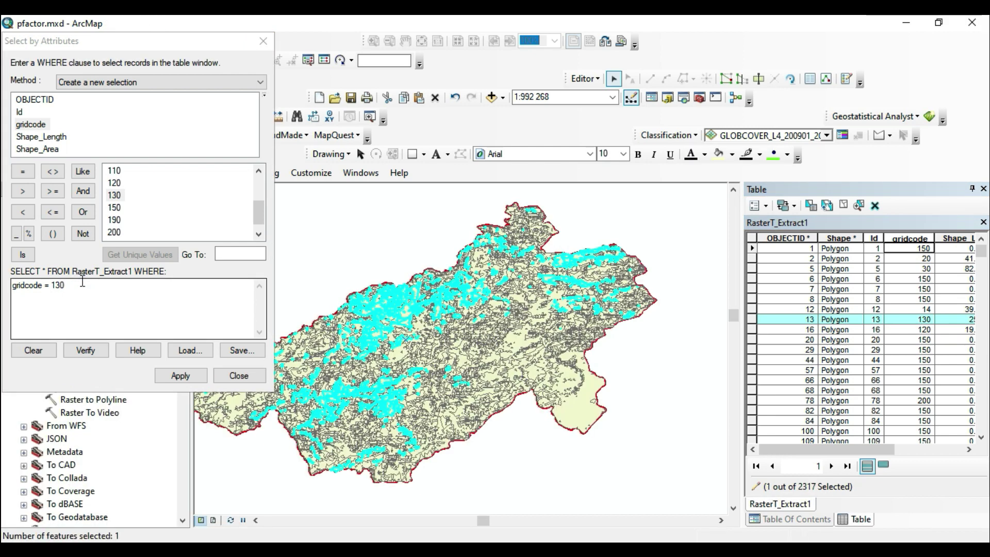
Step: Select all polygons with gridcode = 150 by attributes and merge them into feature 1 (RasterT_Extract1)
click(78, 282)
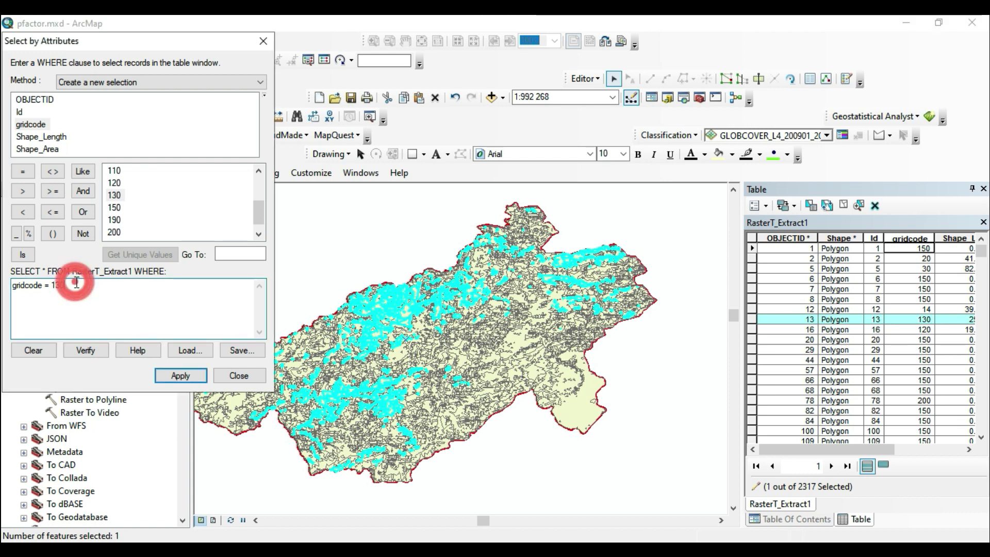
key(BackSpace)
key(BackSpace)
key(BackSpace)
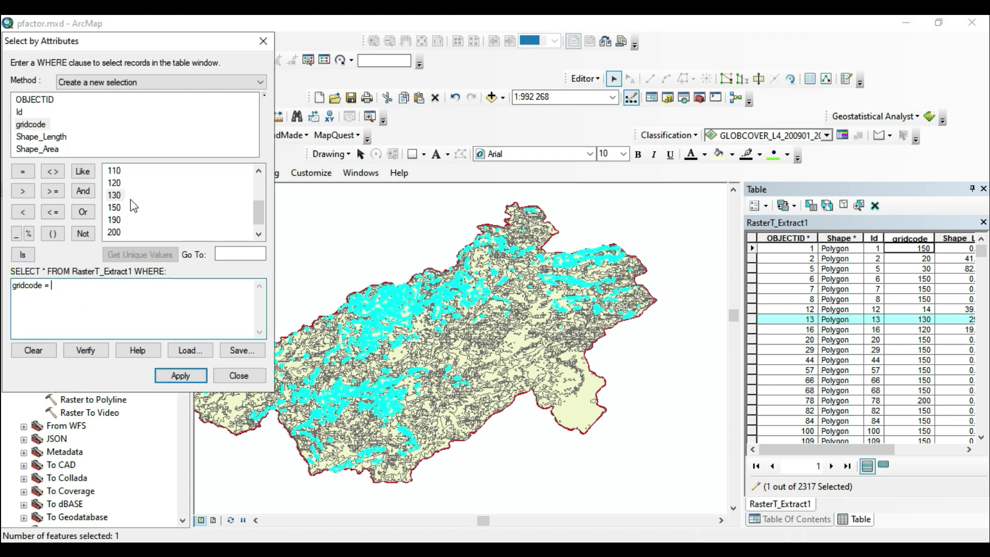
double_click(115, 207)
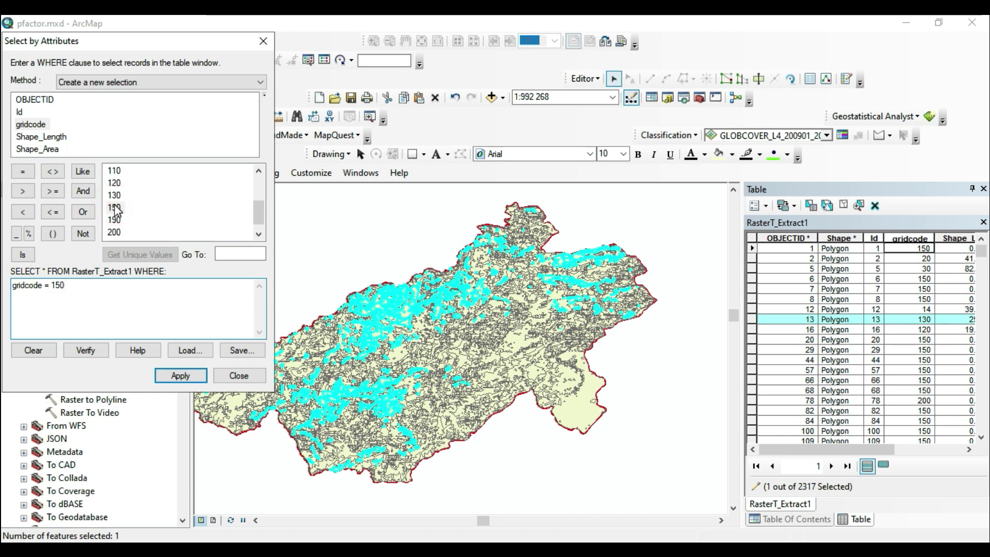
click(178, 376)
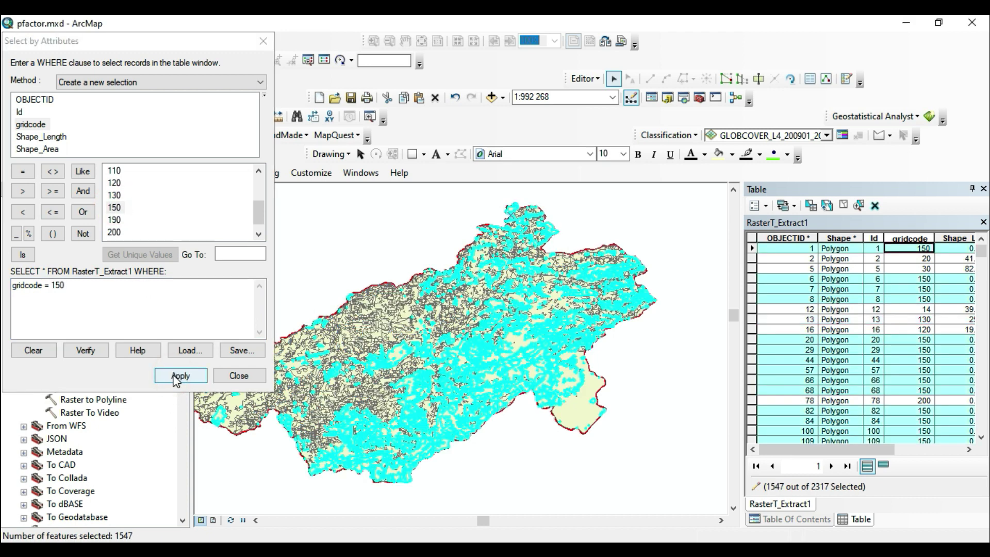
click(584, 78)
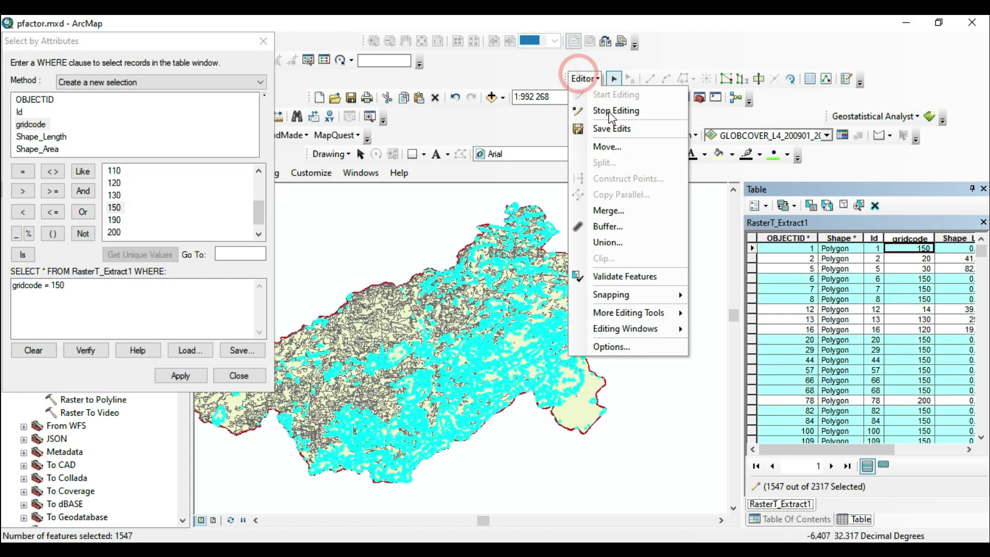
click(606, 211)
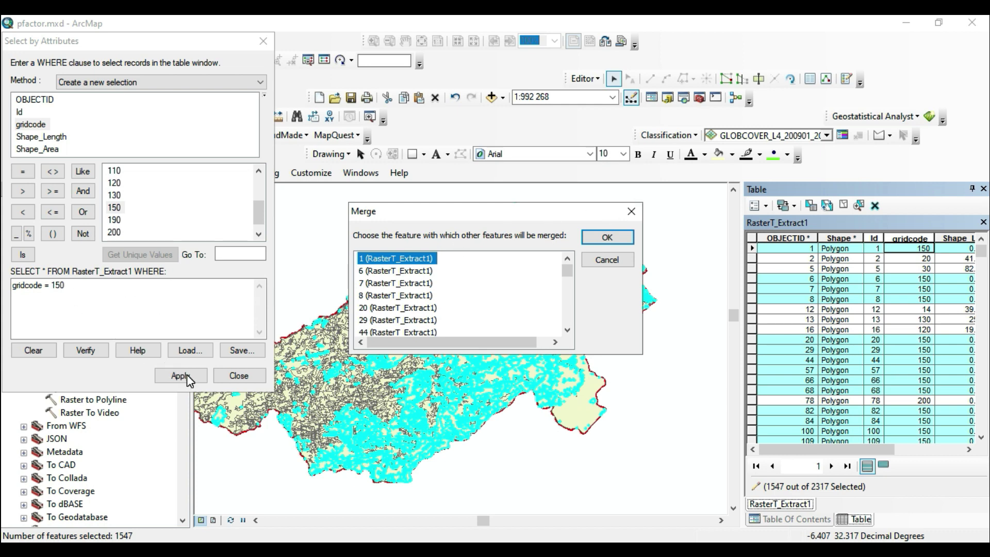
click(608, 237)
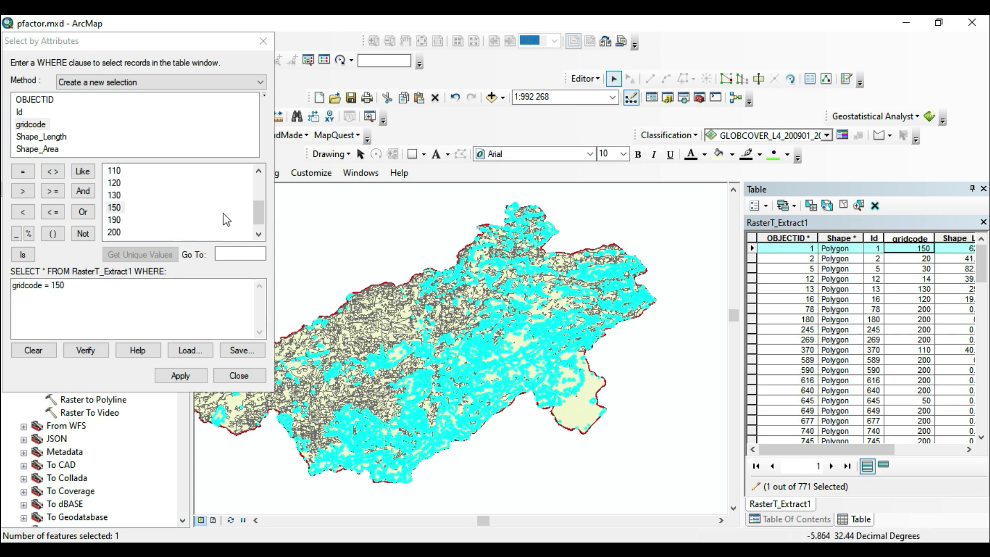
Step: Select all polygons with gridcode = 190 by attributes and merge them into feature 7544 (RasterT_Extract1)
click(96, 287)
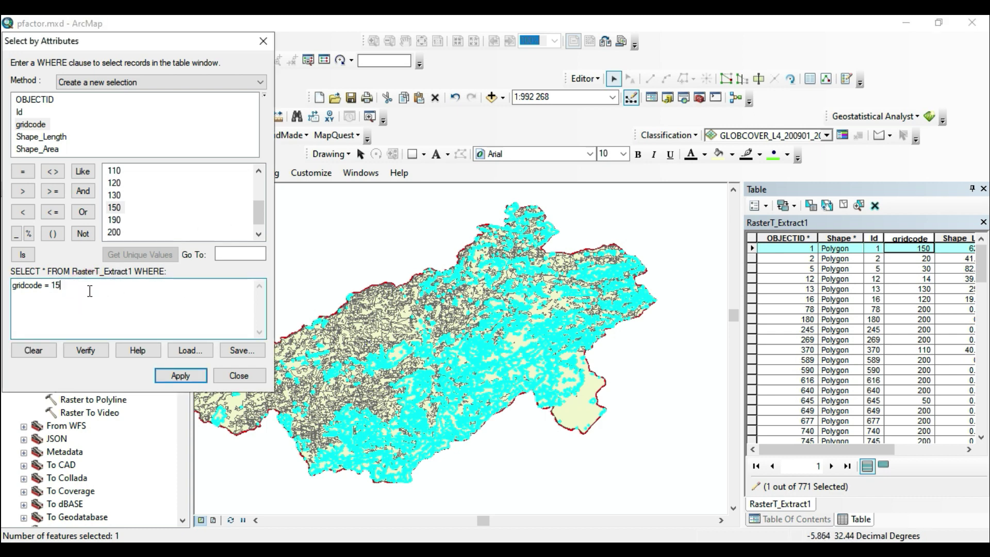
key(BackSpace)
key(BackSpace)
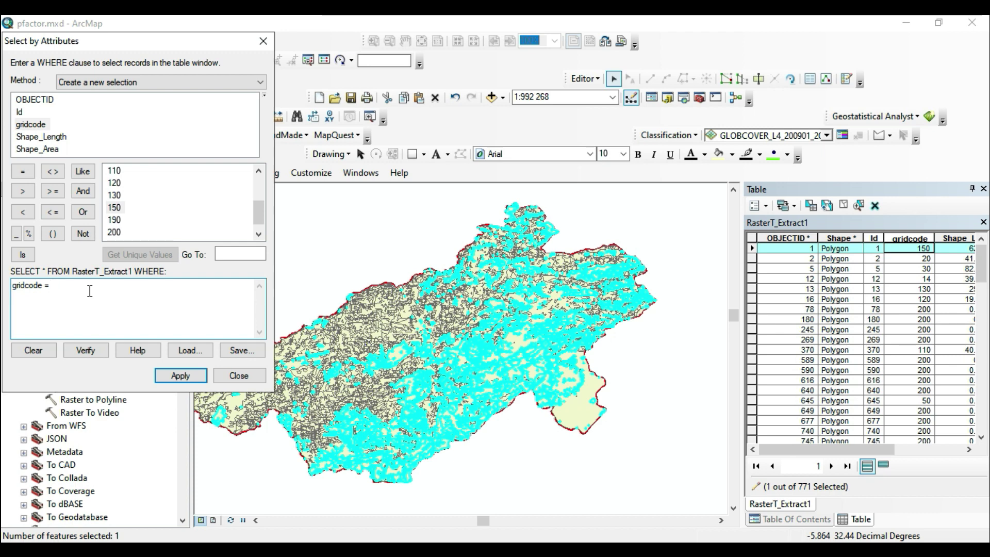
double_click(114, 220)
click(180, 377)
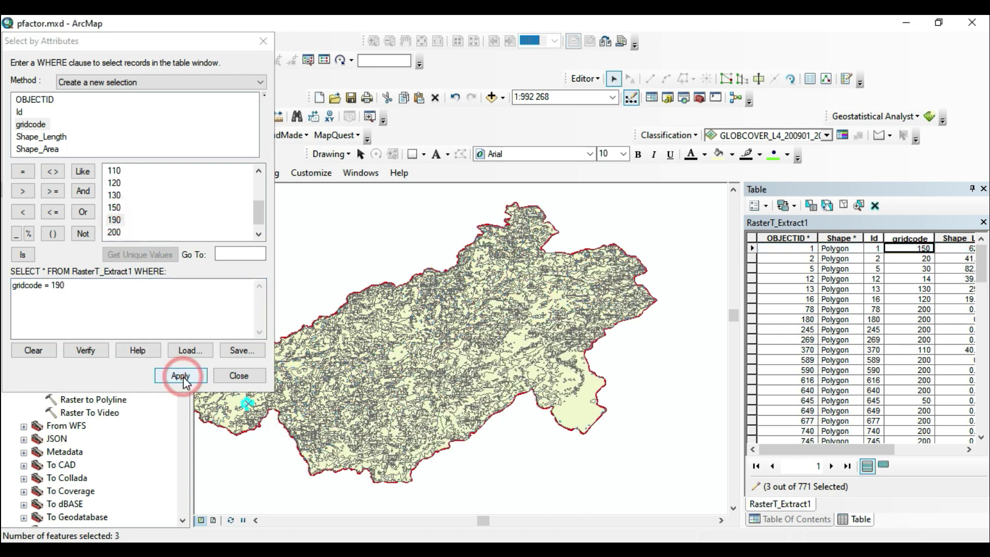
click(585, 78)
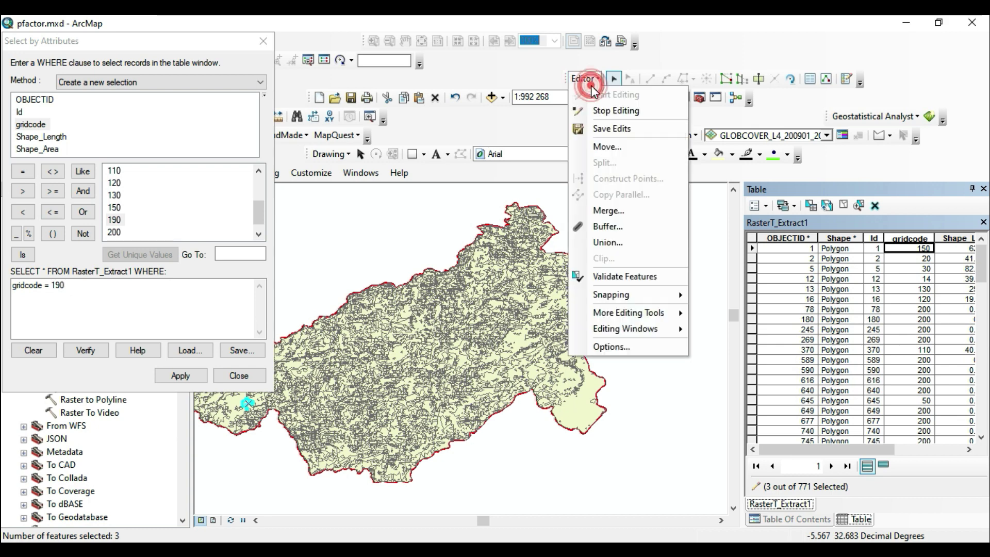
click(609, 210)
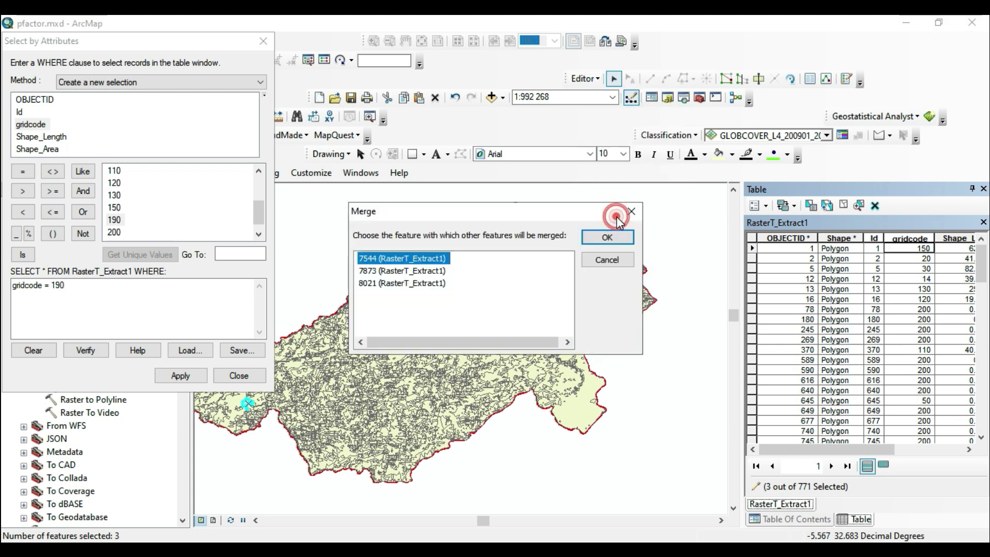
click(604, 238)
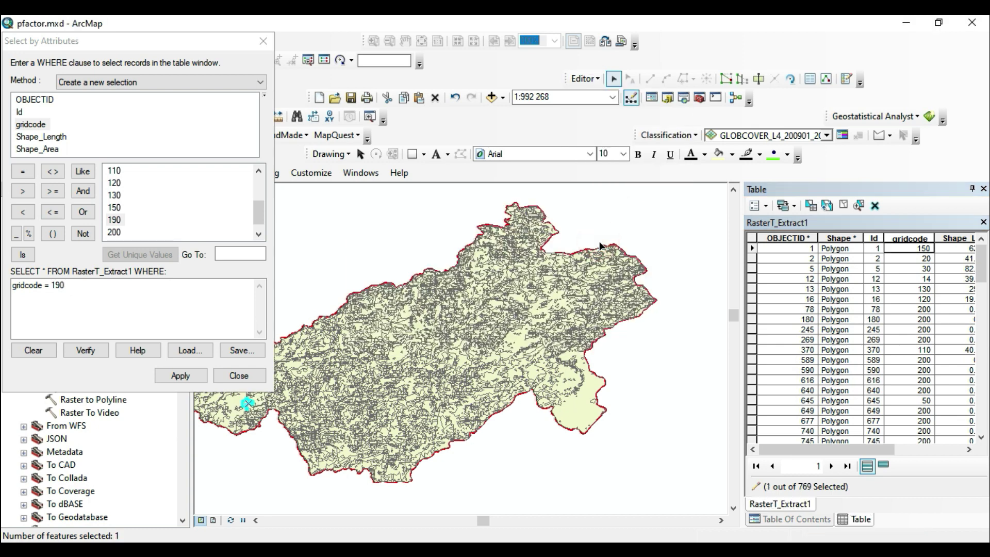
Step: Select all polygons with gridcode = 200 by attributes and merge them into feature 78 (RasterT_Extract1)
click(84, 285)
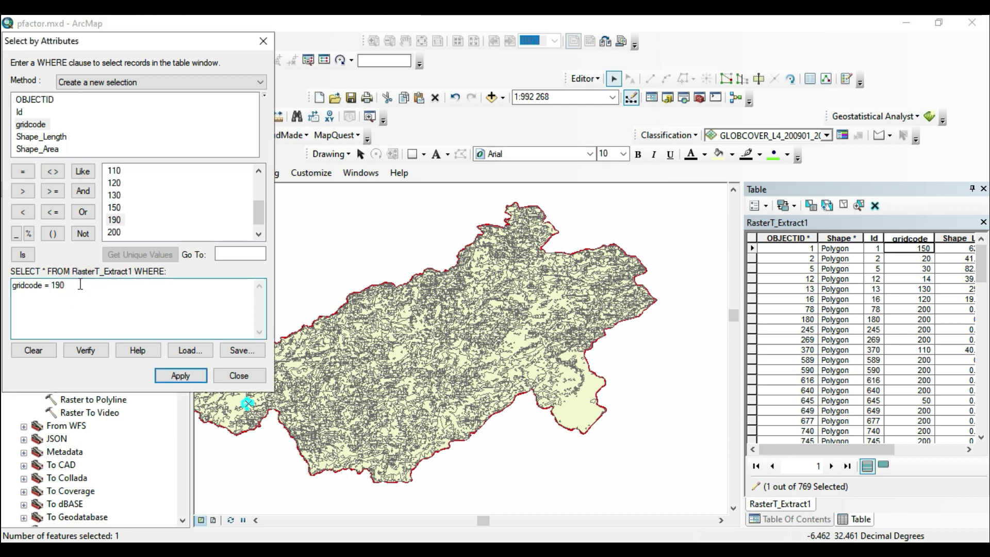
double_click(117, 232)
click(179, 374)
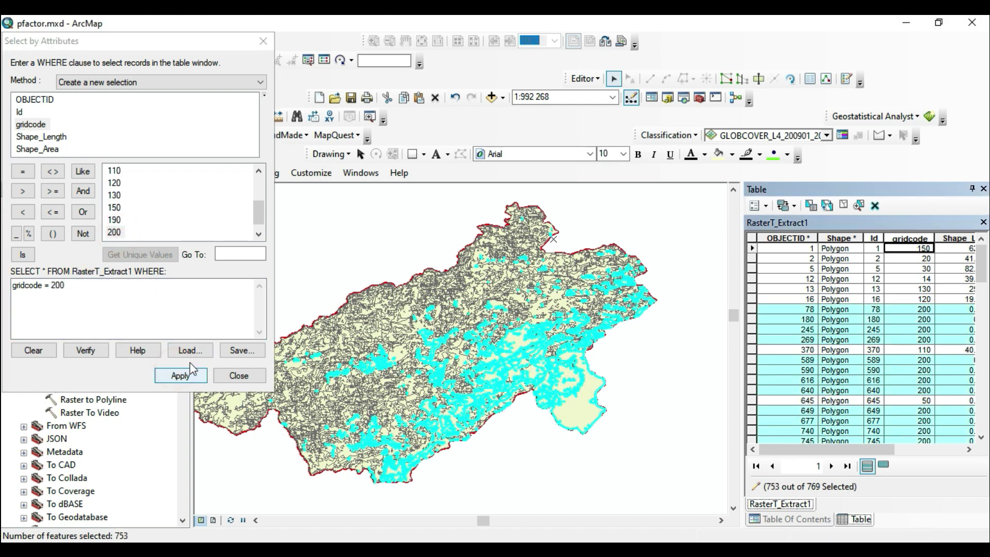
click(581, 81)
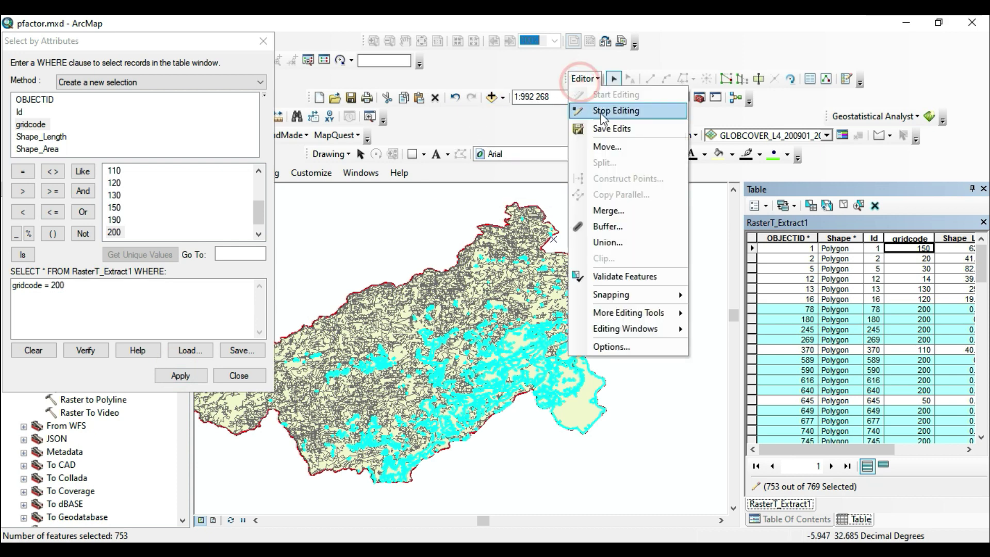
click(604, 213)
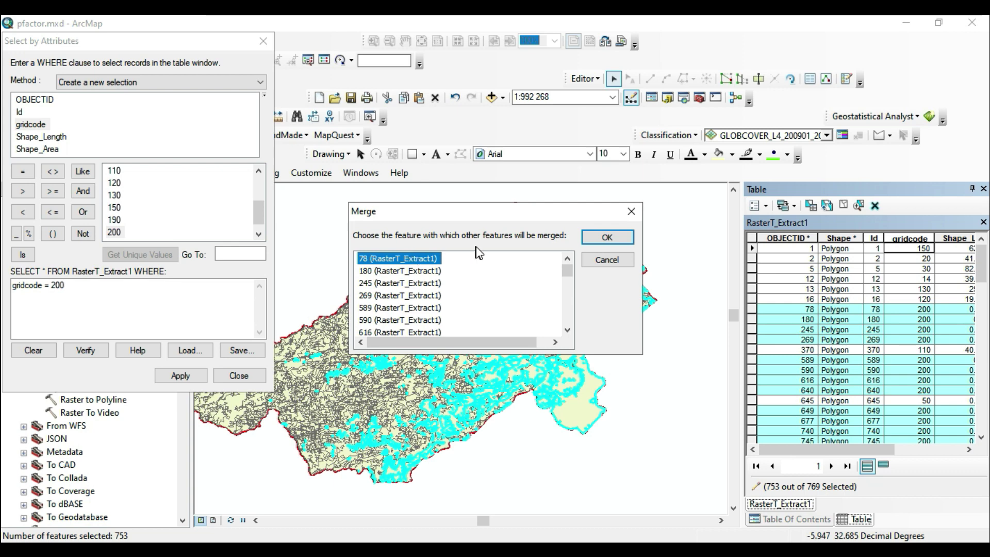
click(589, 241)
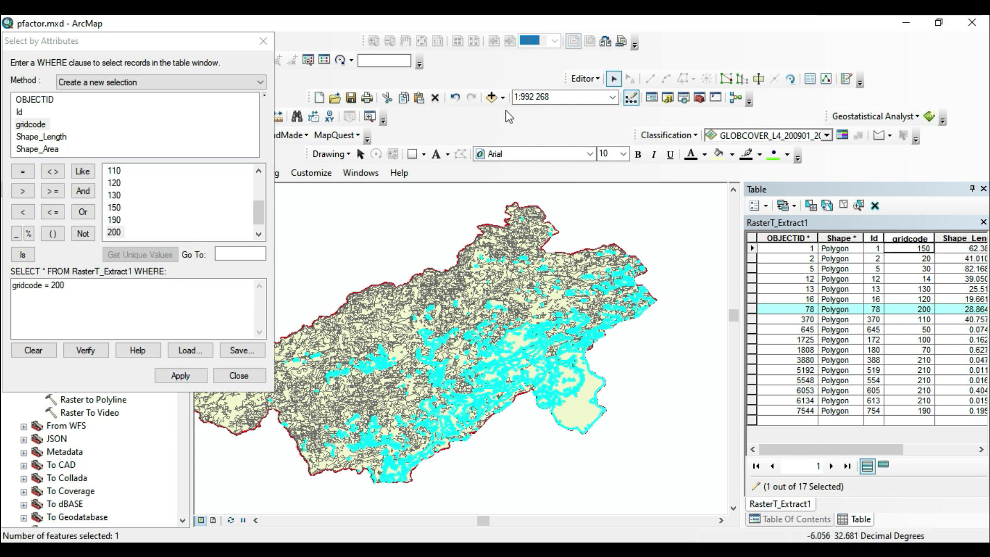
click(584, 78)
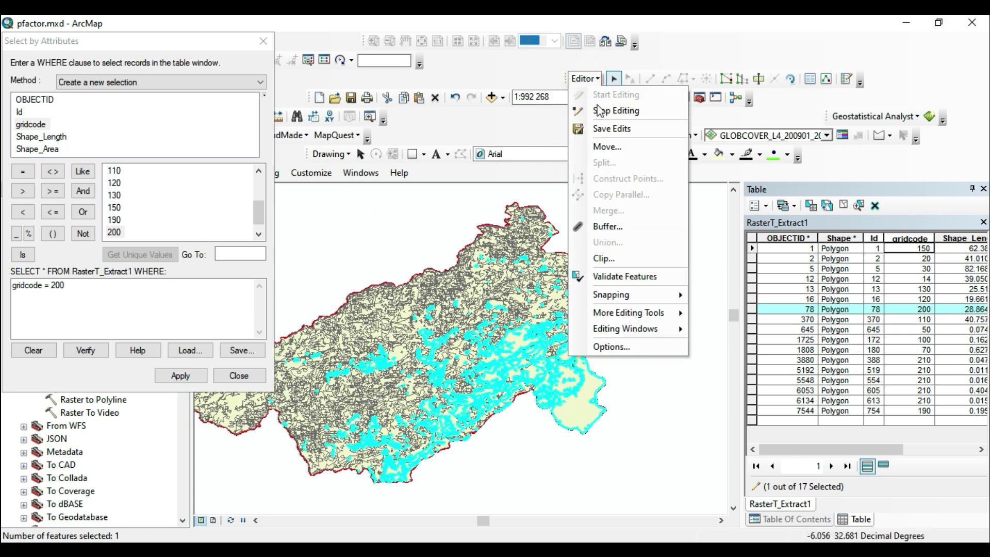
click(490, 235)
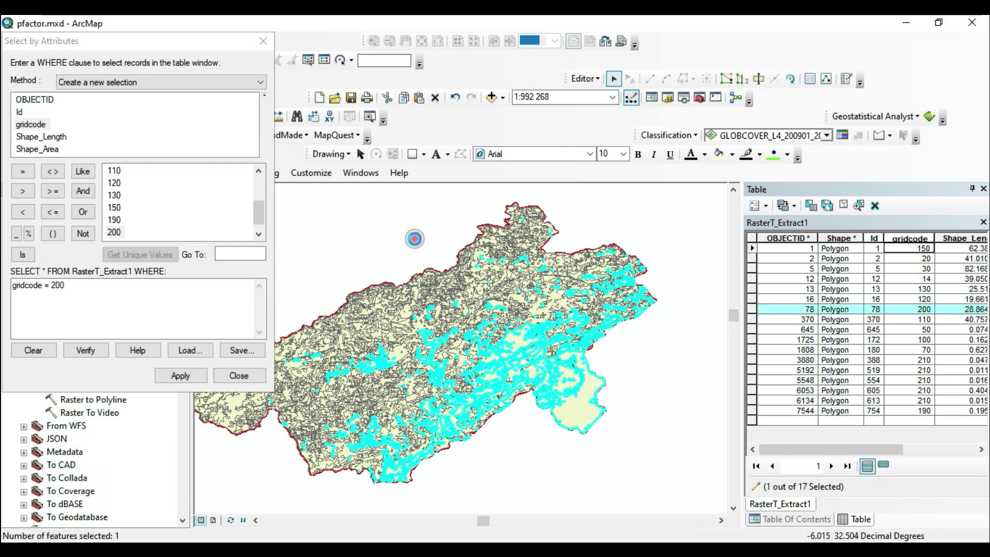
click(180, 376)
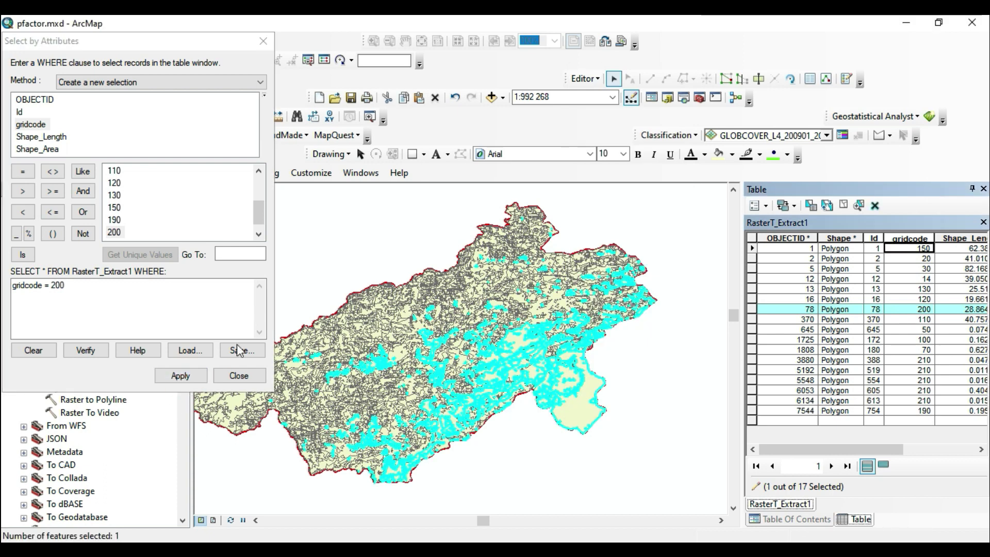
Step: Close the attribute selection, save the polygon merge edits and stop the edit session
click(263, 40)
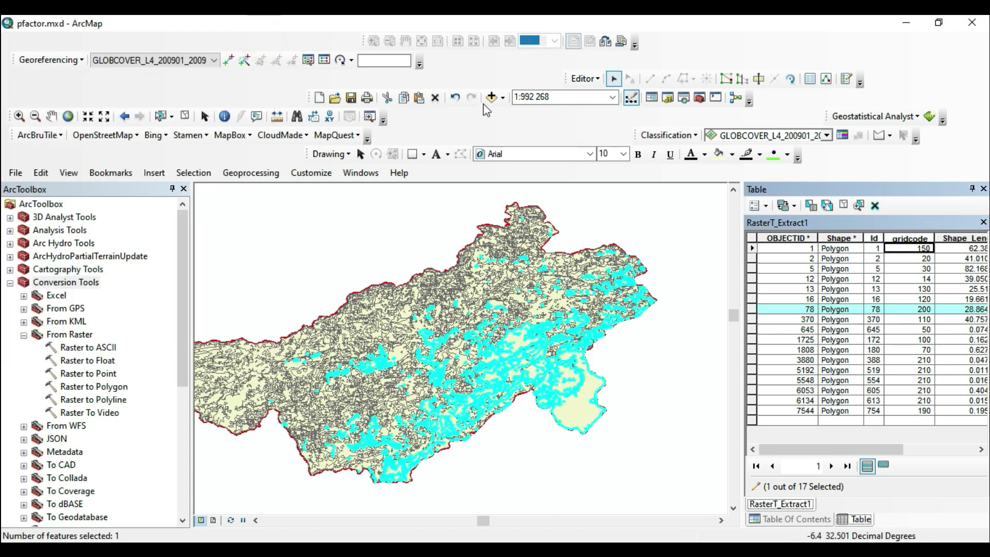
click(582, 79)
click(583, 79)
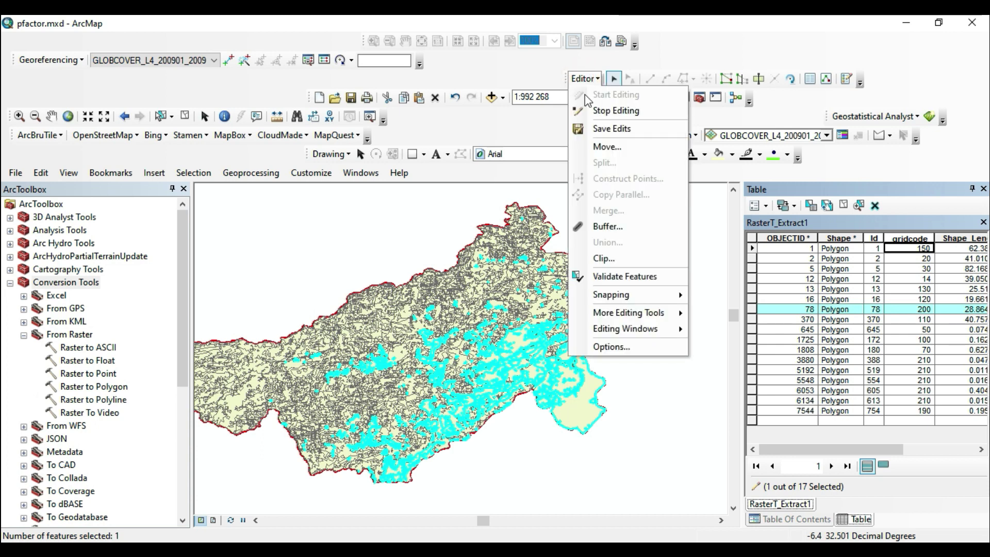
click(604, 127)
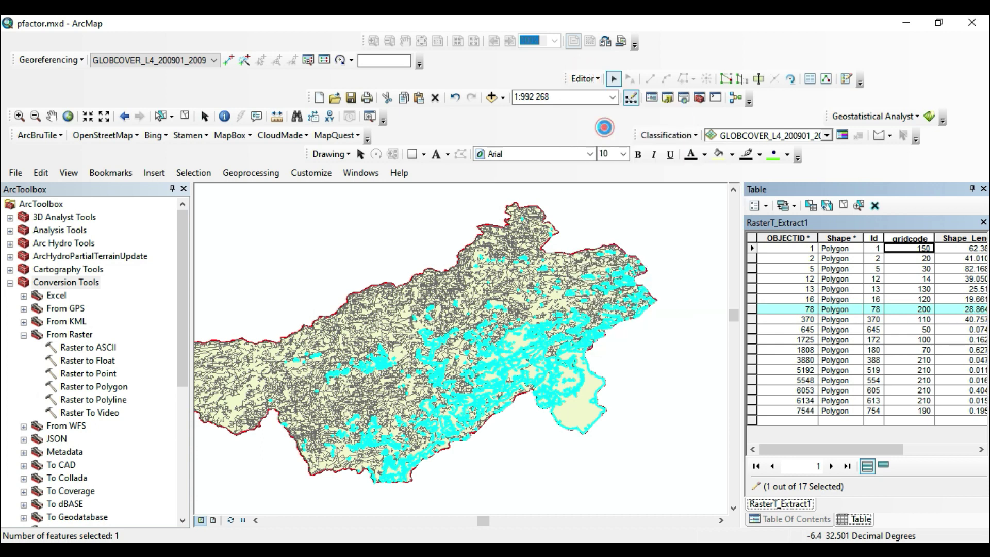
click(588, 79)
click(603, 110)
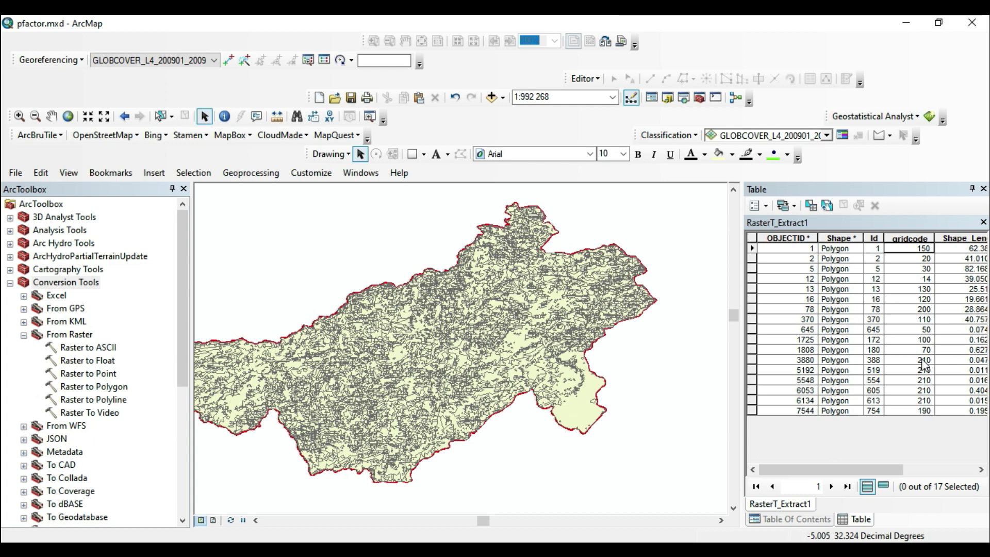
Step: Select all gridcode 210 rows in the RasterT_Extract1 table and merge them into feature 3880 in a new edit session
drag(752, 361, 759, 404)
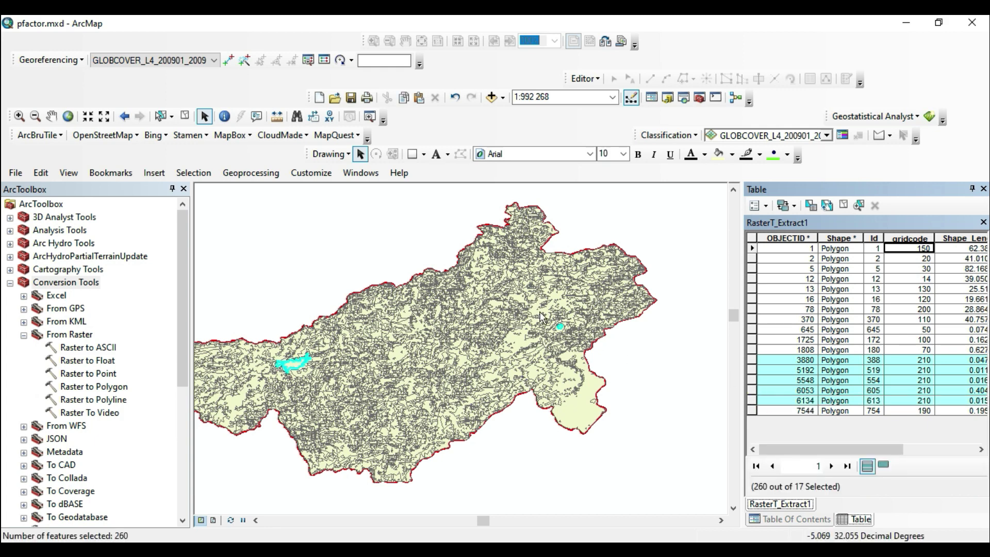
click(585, 78)
click(599, 96)
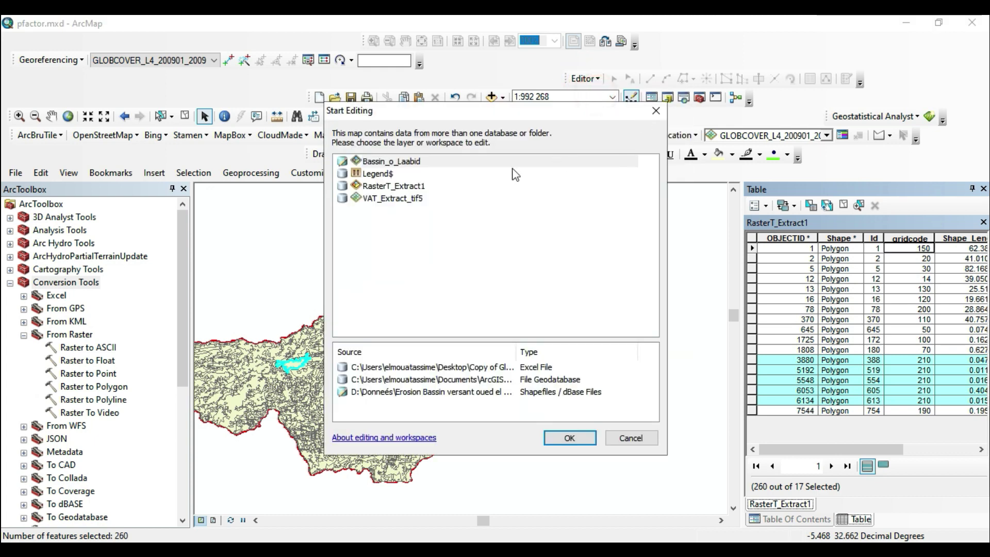
double_click(401, 199)
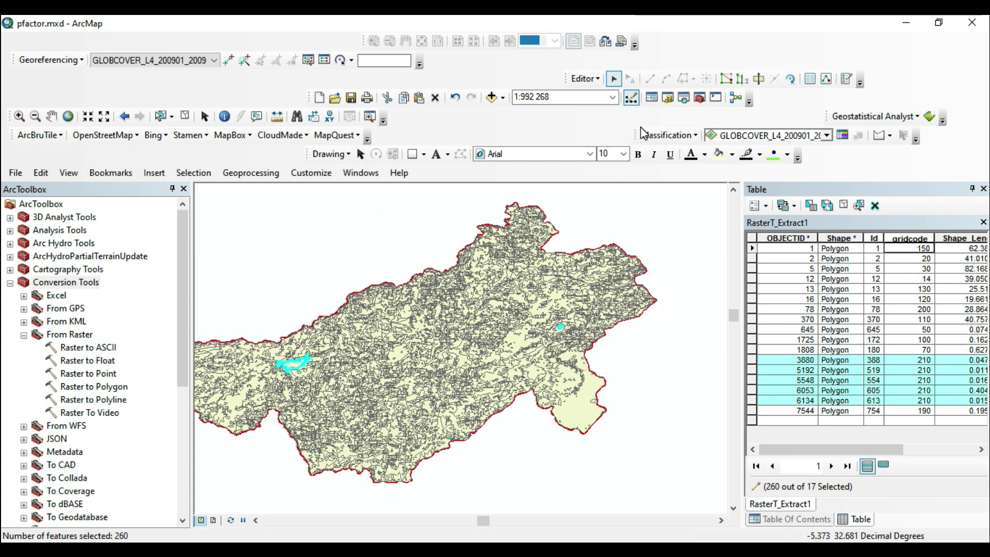
click(584, 78)
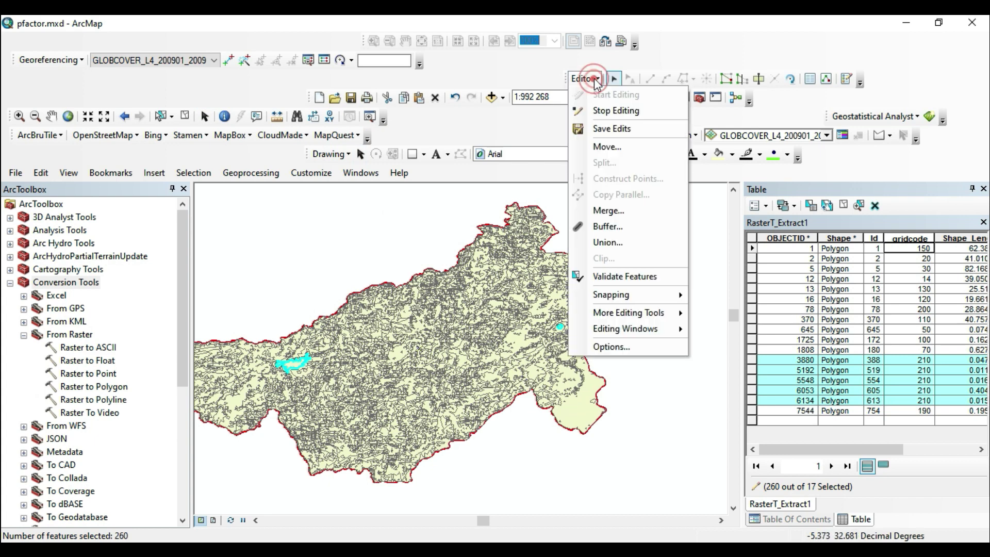
click(607, 210)
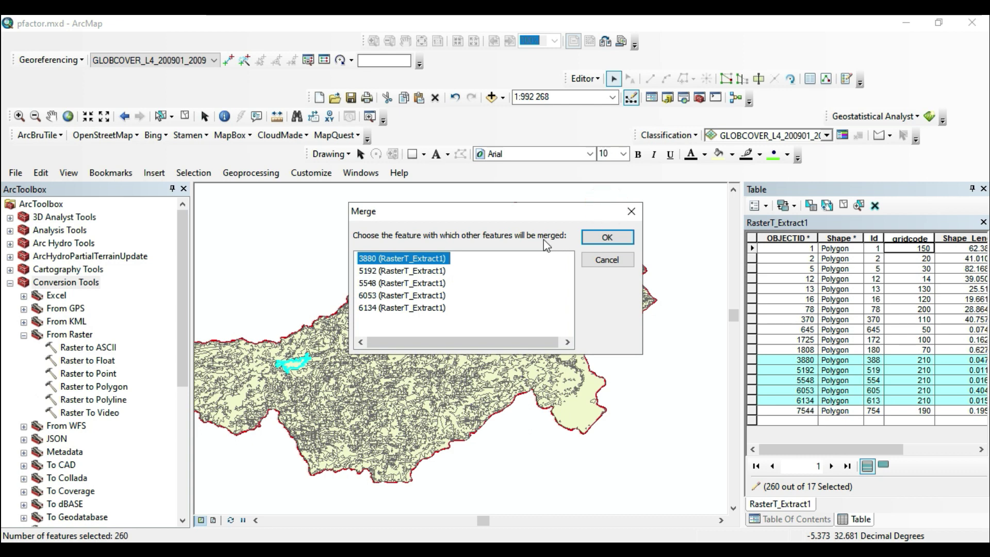
click(599, 237)
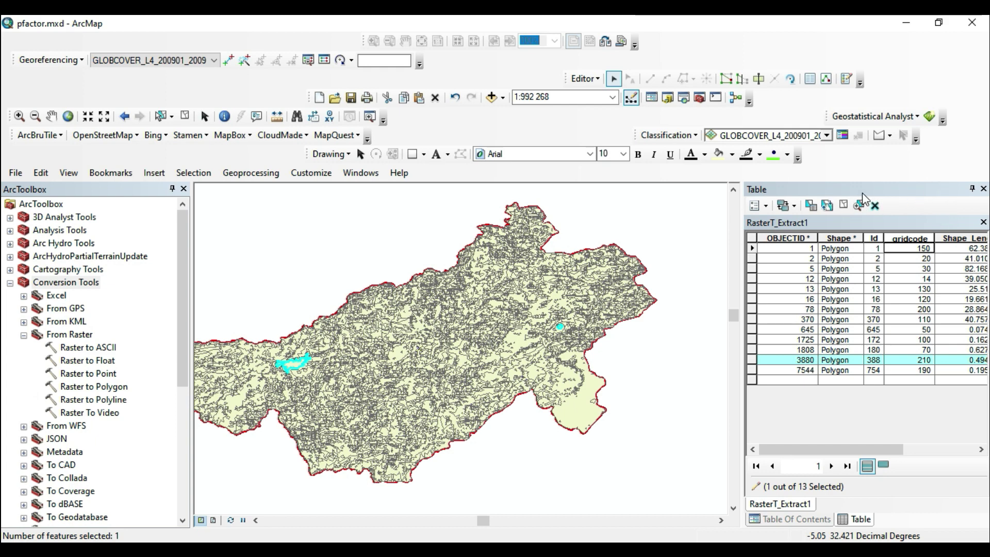
Step: Open the Legend$ table and examine how its Value codes correspond to the land-cover labels
drag(862, 192, 151, 175)
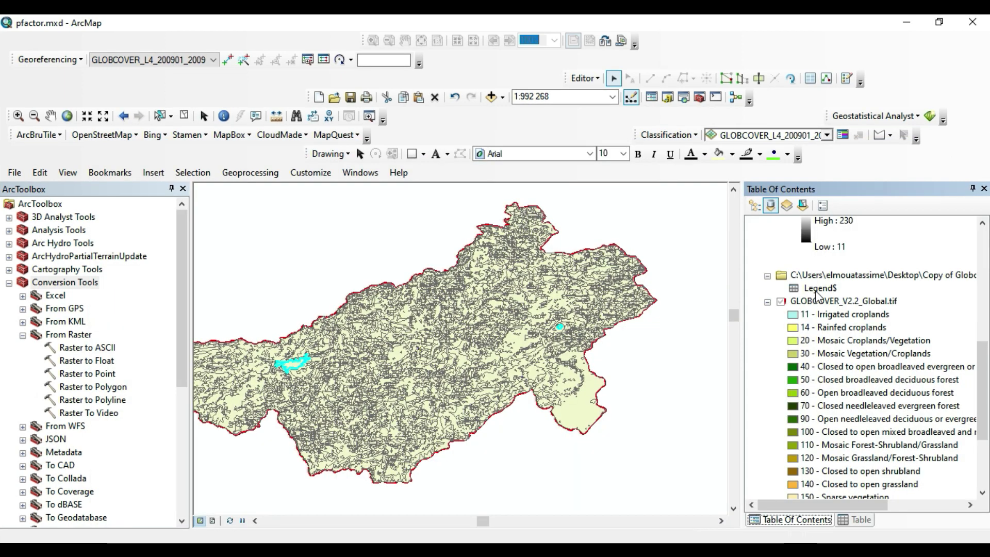
click(815, 290)
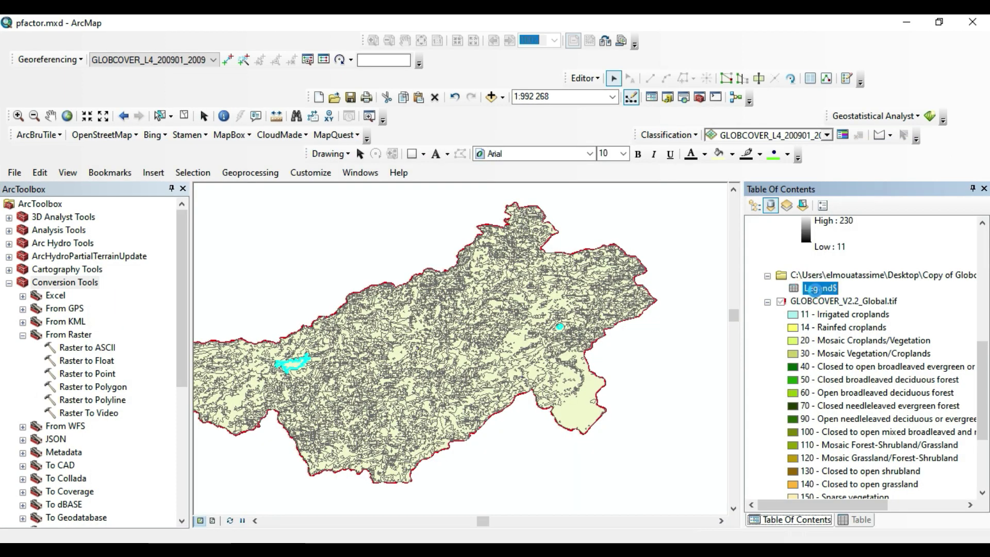
double_click(818, 289)
click(721, 107)
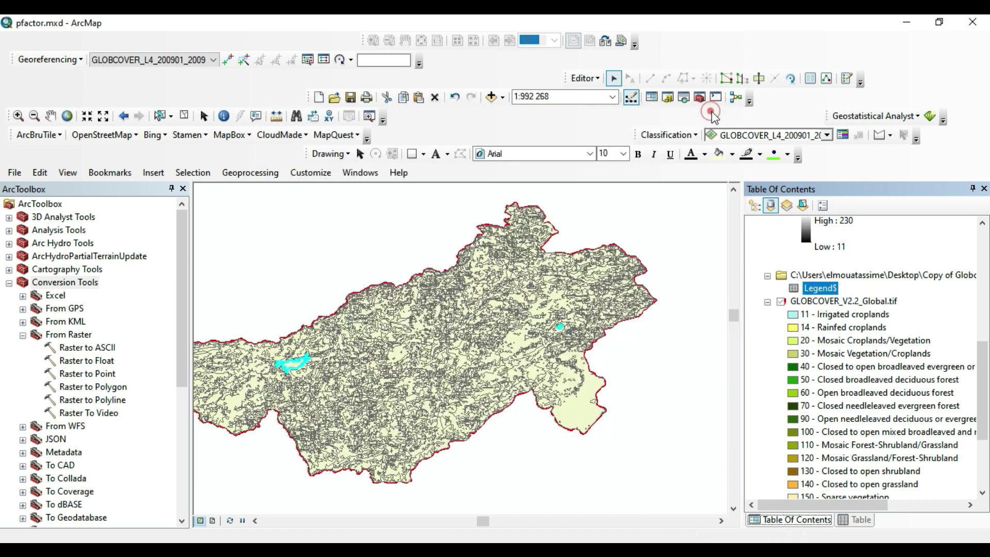
scroll(859, 303, up, 4)
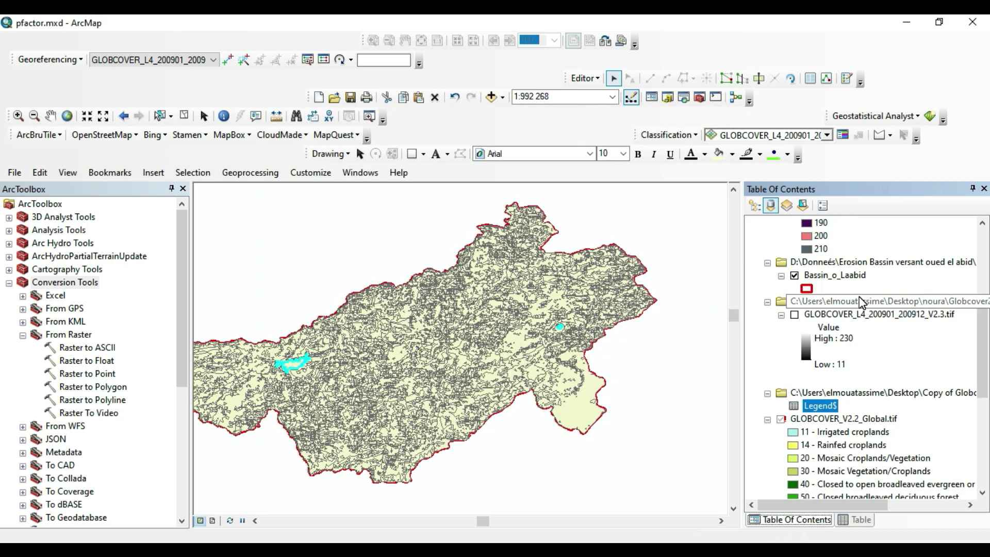
right_click(819, 448)
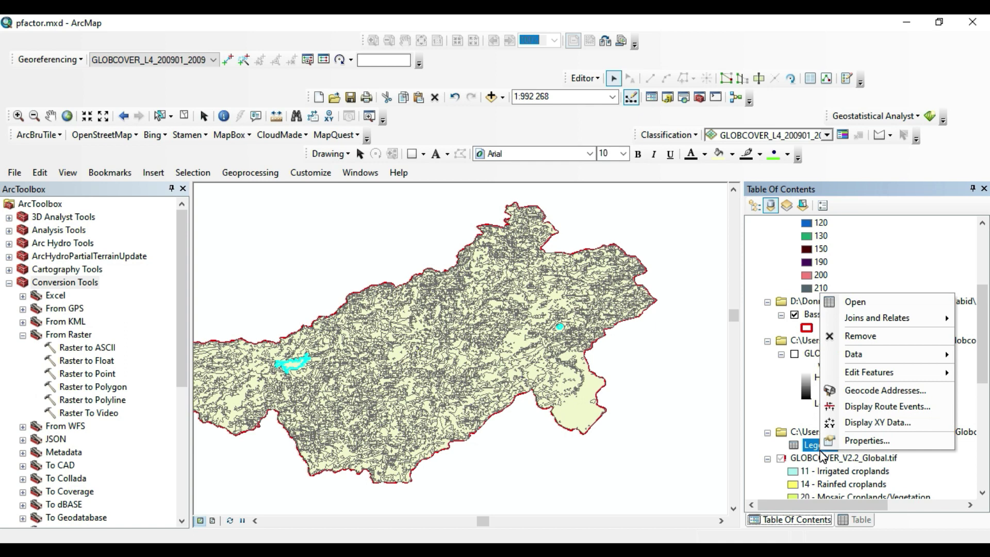
click(871, 302)
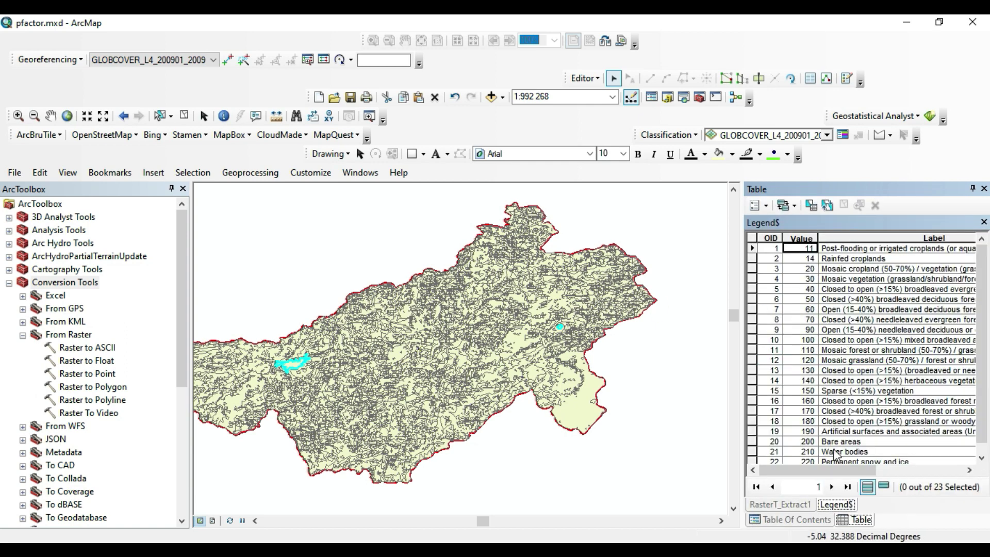
mouse_move(820, 470)
mouse_down()
mouse_move(841, 470)
mouse_move(818, 470)
mouse_up()
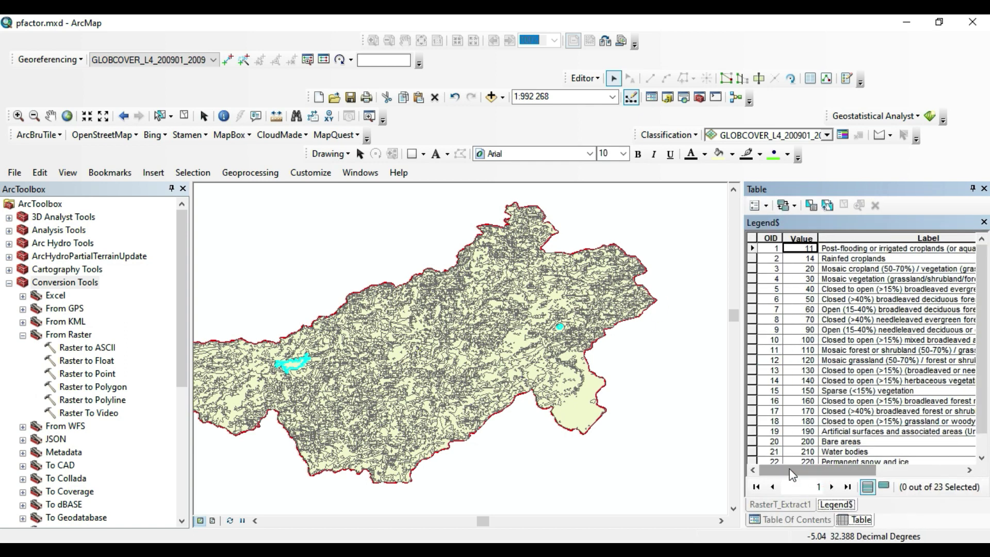
click(808, 238)
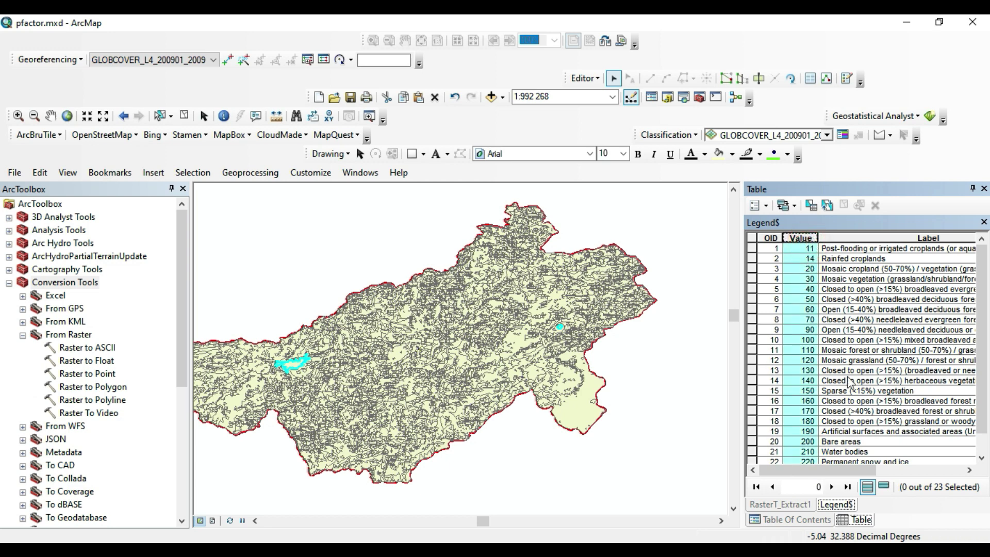
mouse_move(809, 471)
mouse_down()
mouse_move(868, 471)
mouse_move(827, 470)
mouse_up()
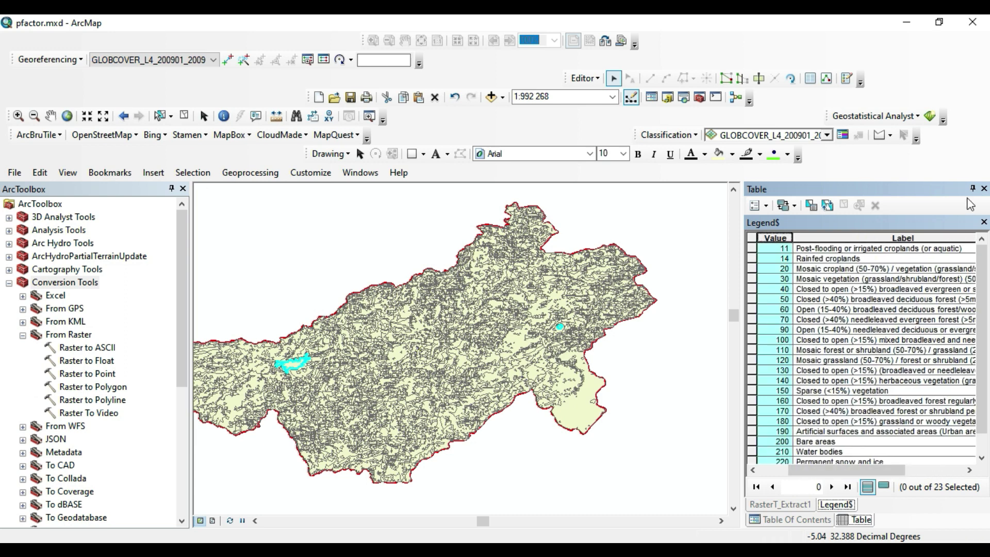
click(983, 188)
scroll(871, 350, up, 4)
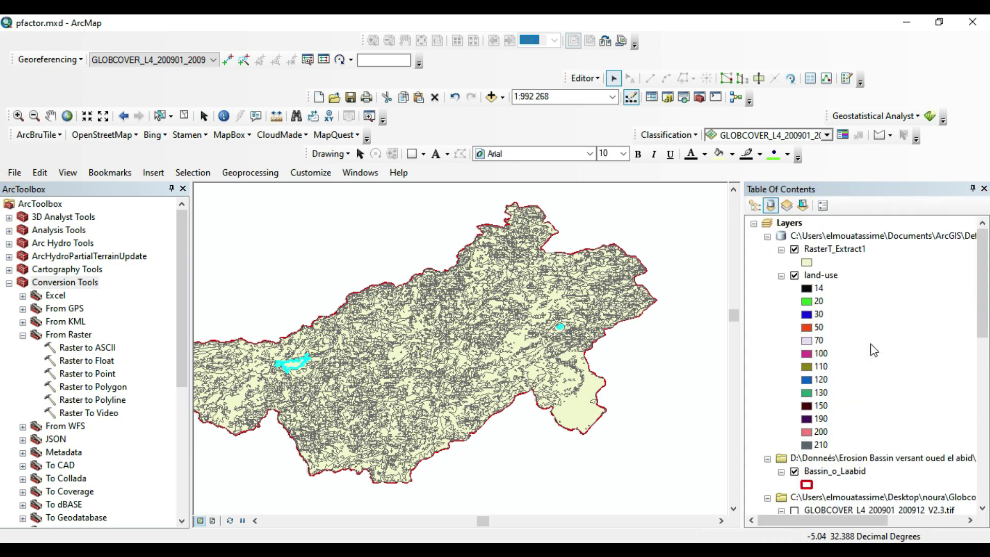
right_click(835, 276)
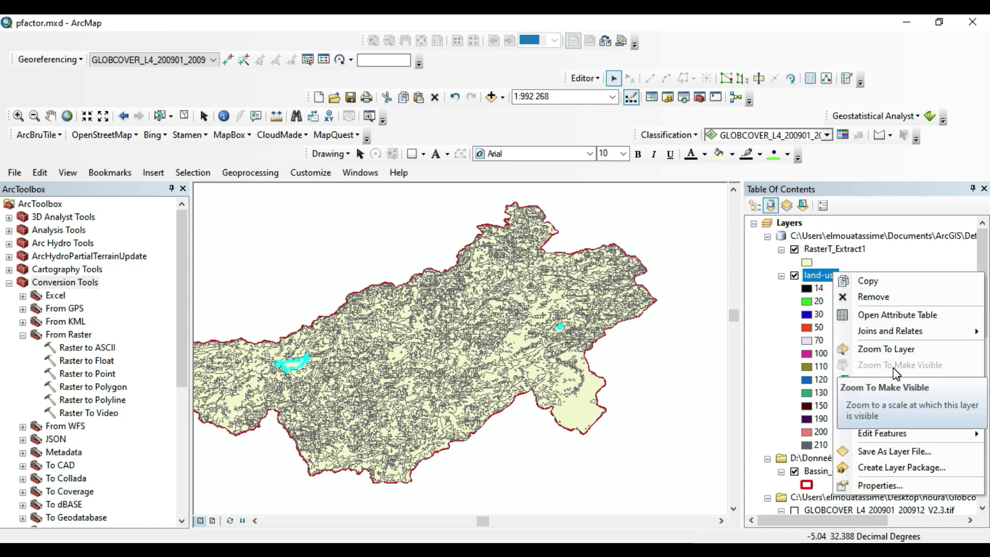
mouse_move(878, 335)
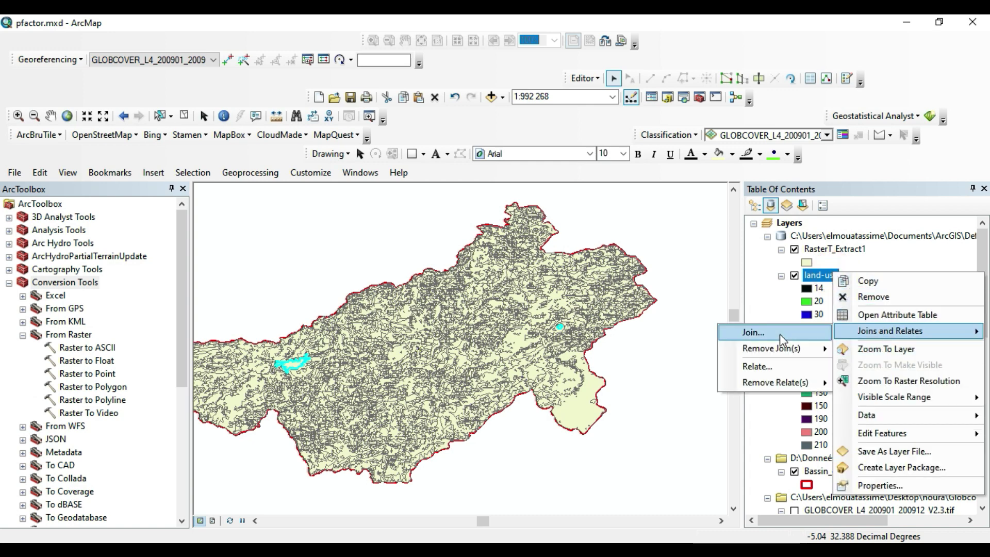
click(753, 334)
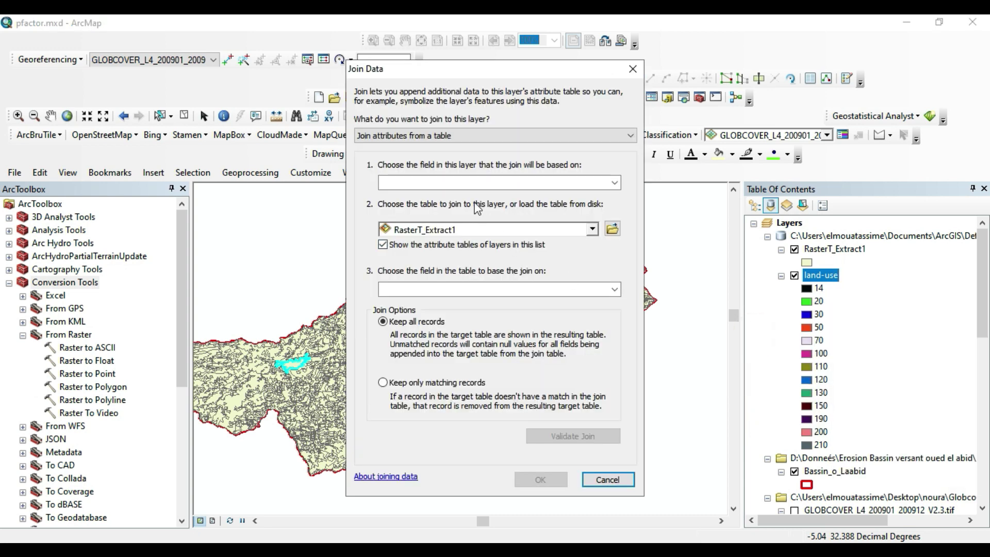
click(592, 185)
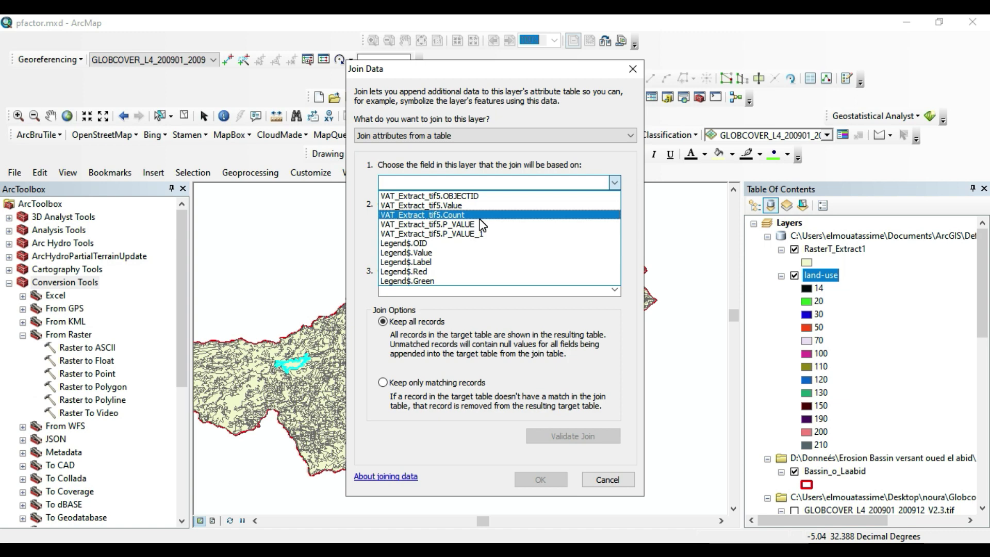
click(642, 70)
click(633, 69)
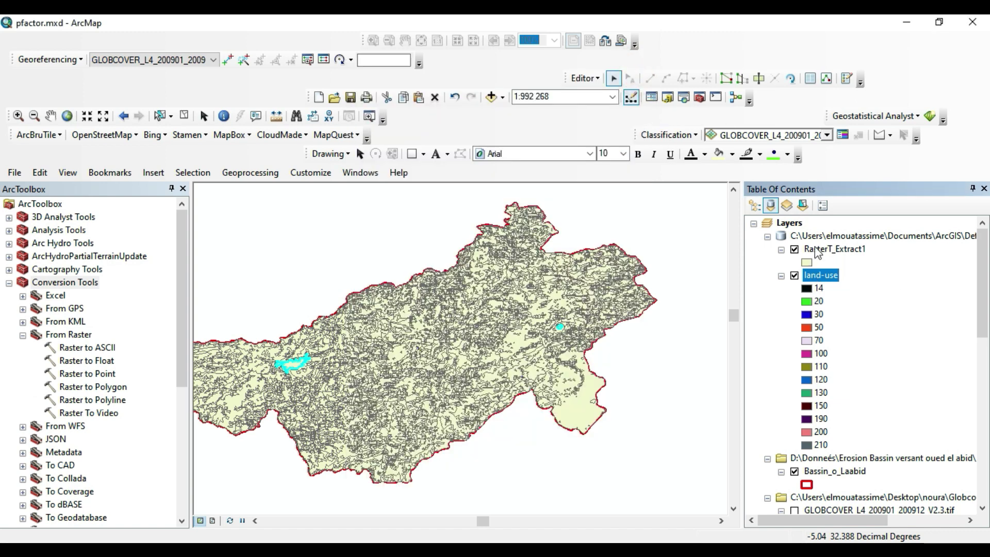
Step: Join the Legend$ table to RasterT_Extract1, matching gridcode to Value and keeping all records, and open the layer's attribute table
click(815, 248)
click(781, 276)
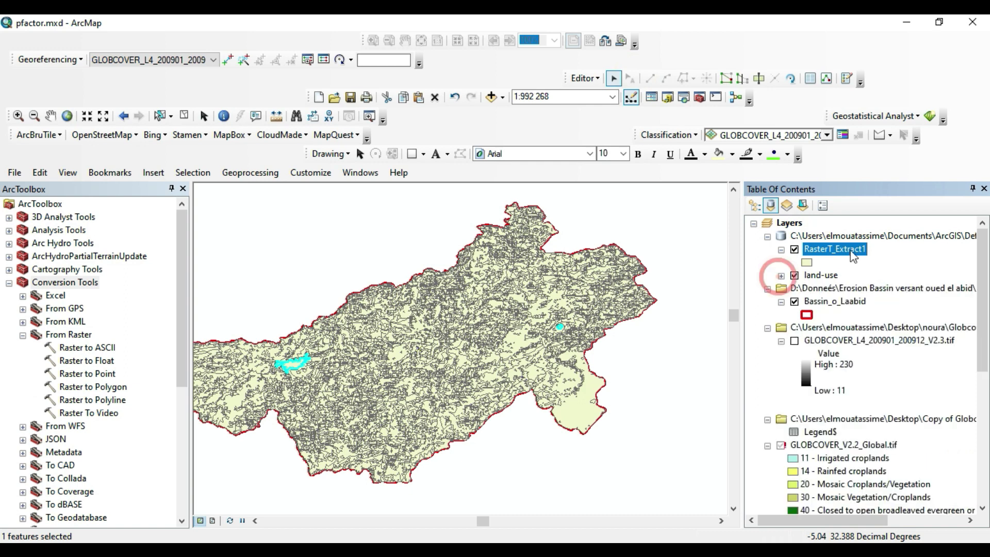
right_click(840, 251)
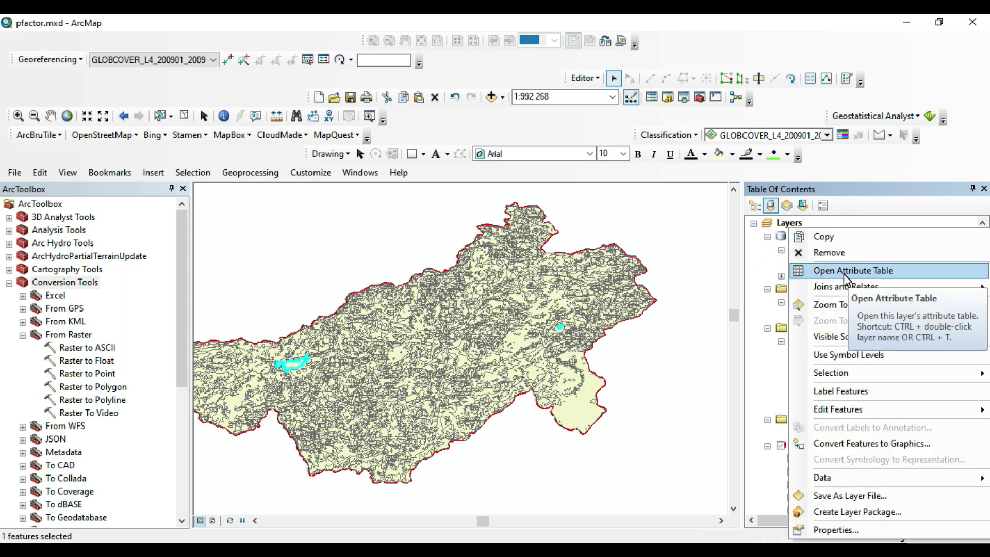
mouse_move(837, 287)
click(740, 286)
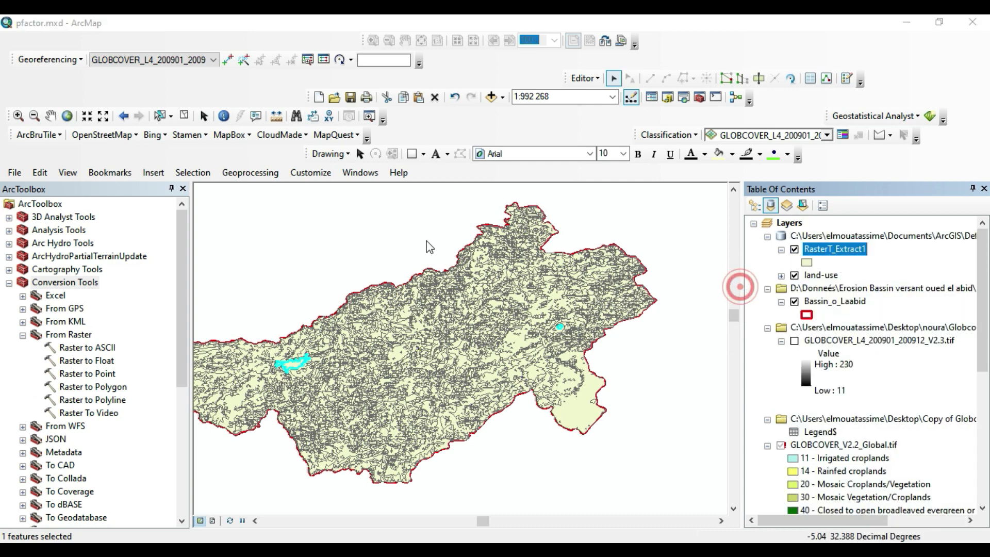
click(557, 183)
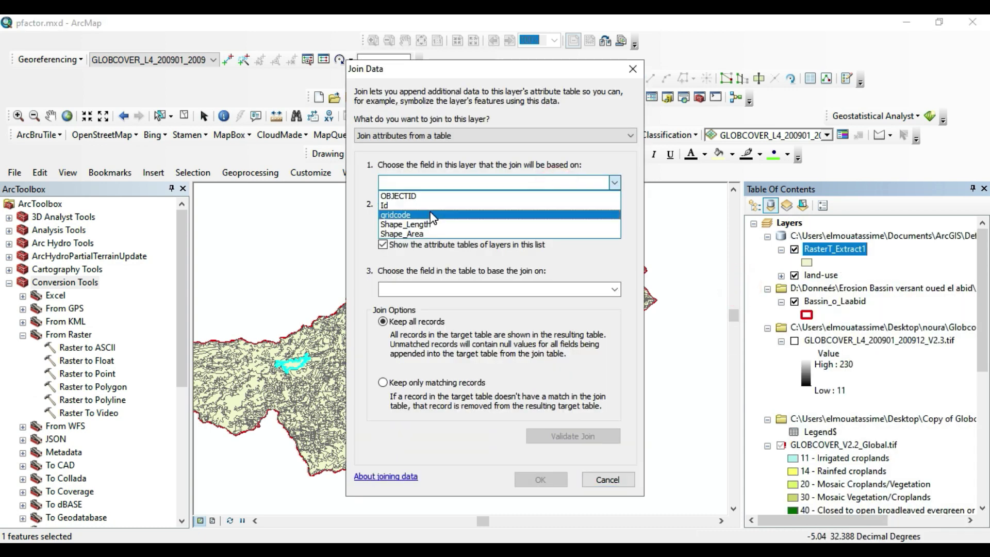
click(403, 215)
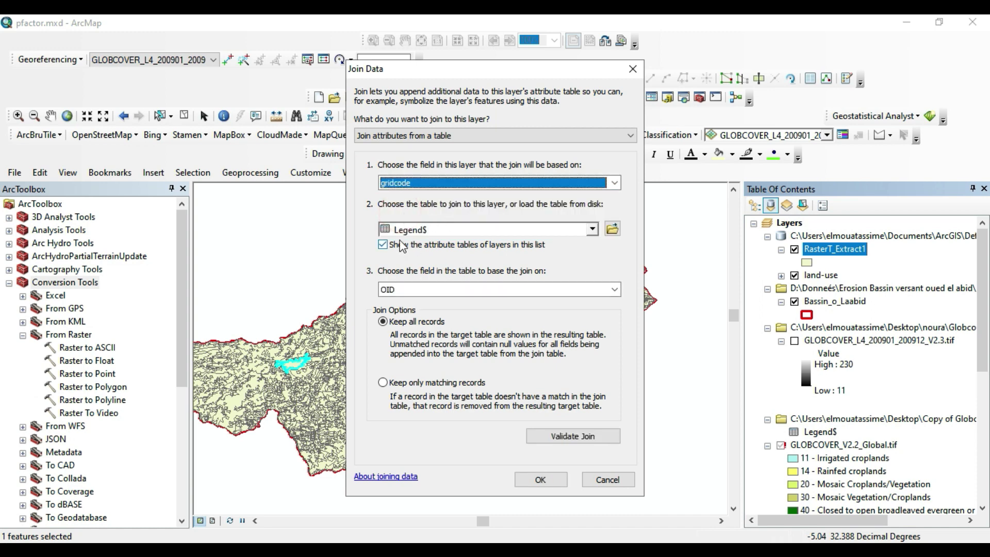
click(441, 290)
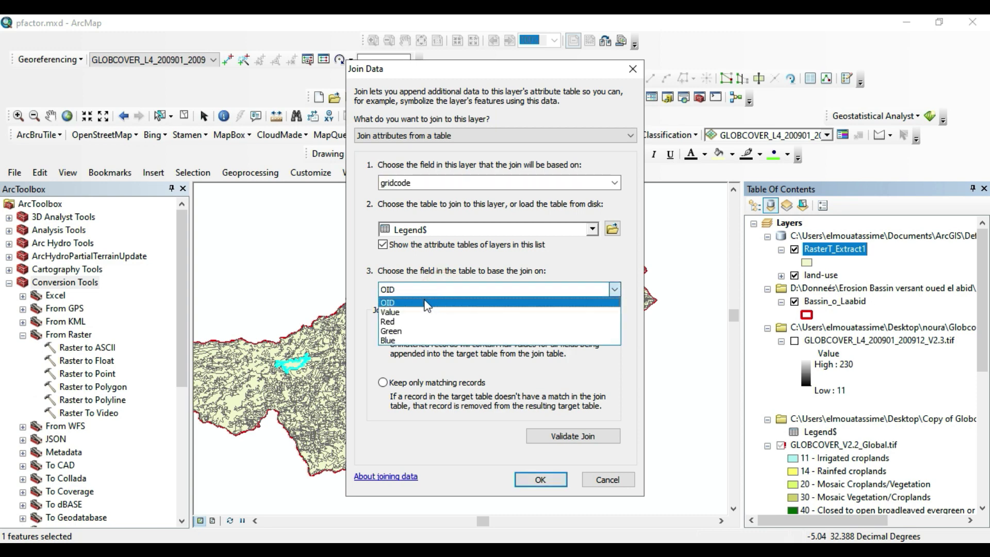
click(396, 313)
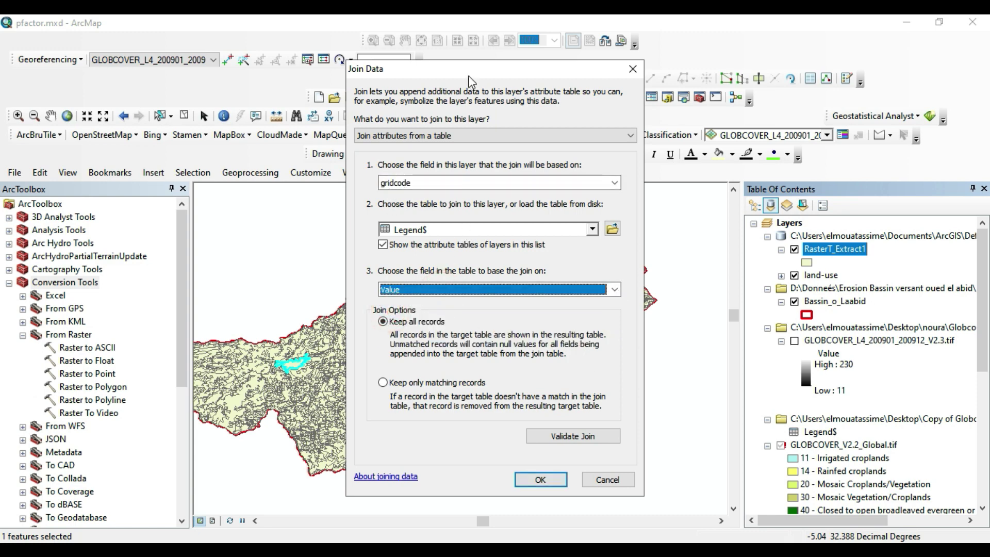
drag(468, 74, 376, 47)
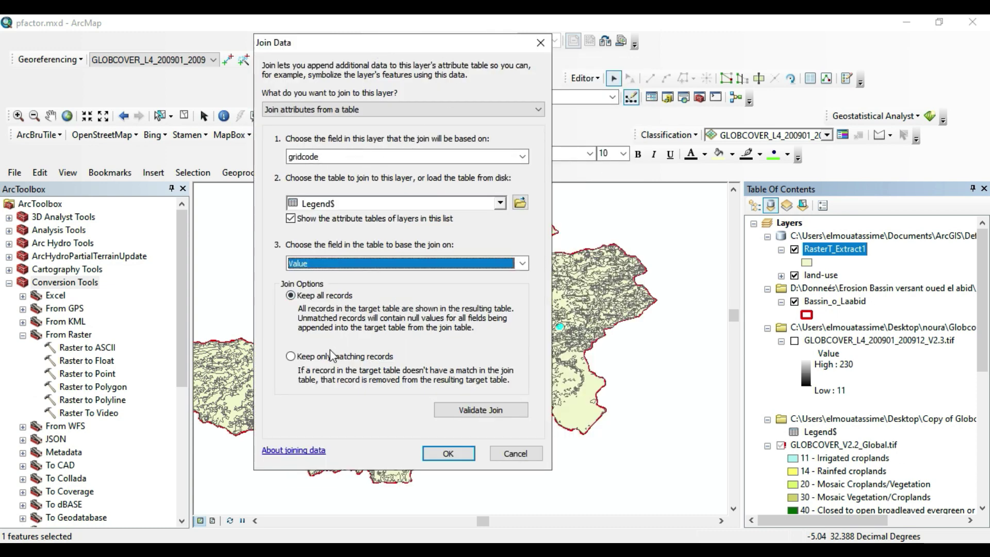
click(441, 452)
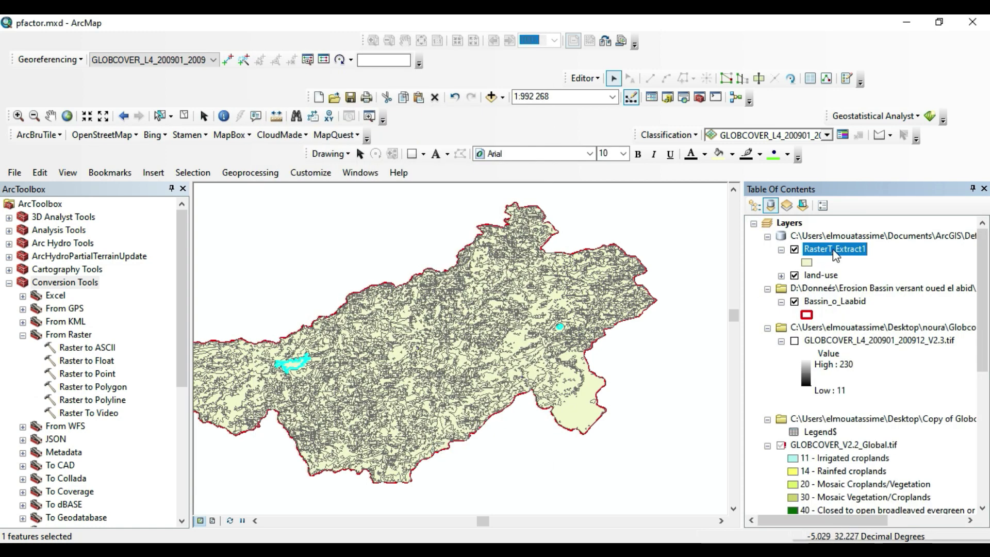
right_click(819, 275)
click(823, 272)
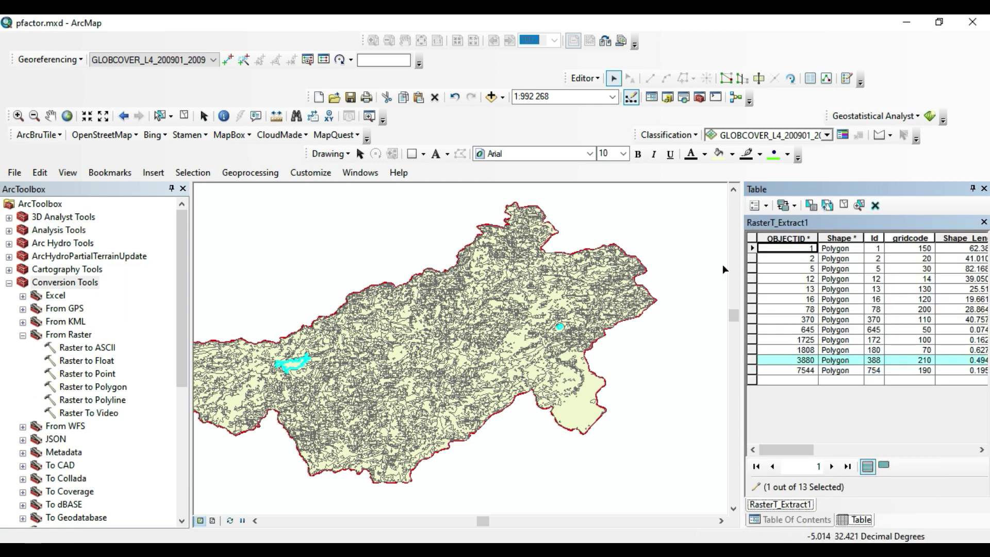
Step: Undock and widen the RasterT_Extract1 table to examine how the joined Value and Label fields match each gridcode
double_click(891, 196)
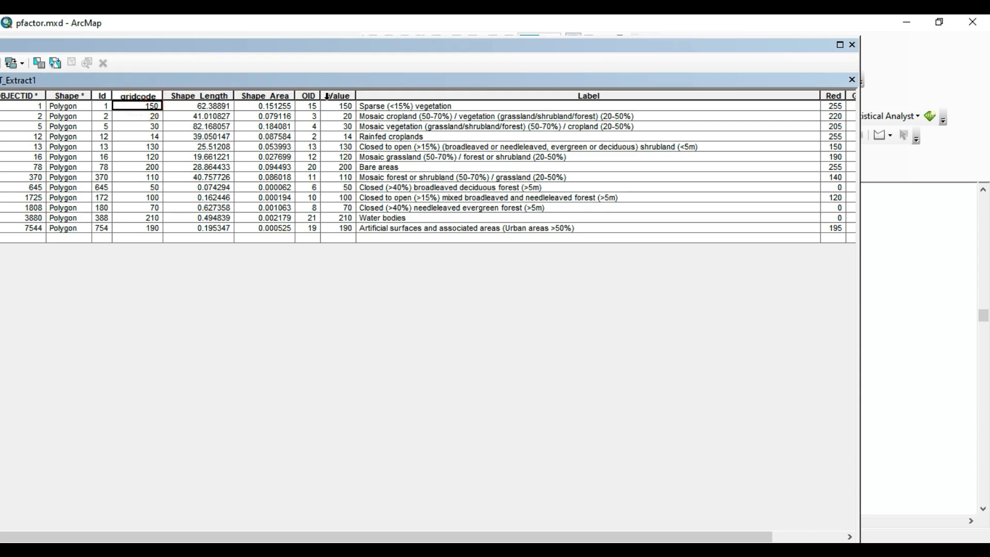
click(338, 95)
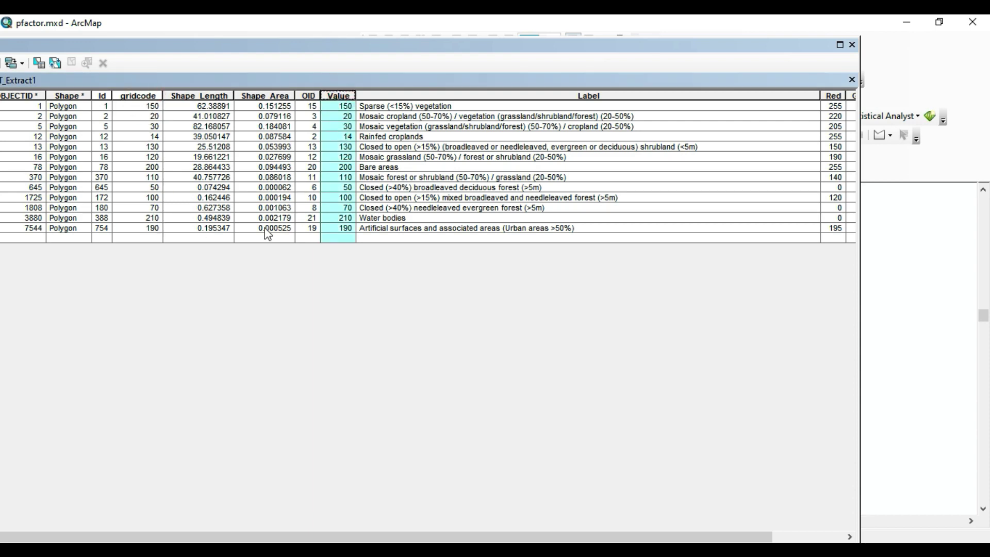
drag(497, 48, 441, 48)
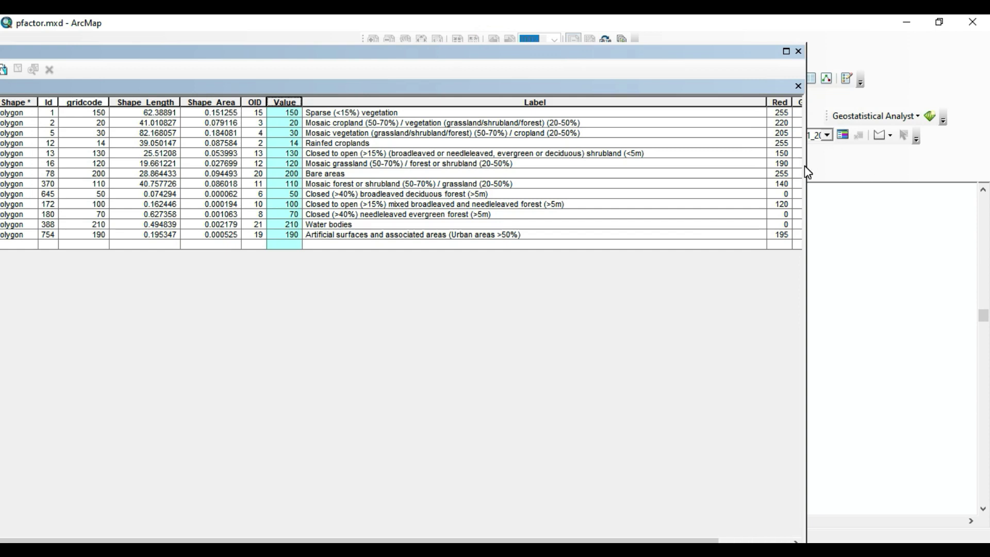
drag(806, 167, 923, 166)
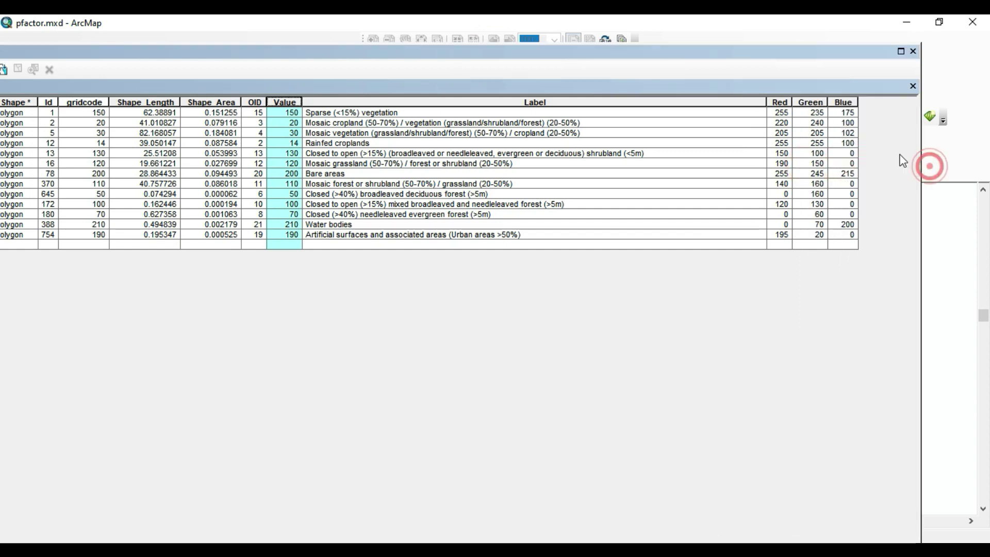
double_click(422, 53)
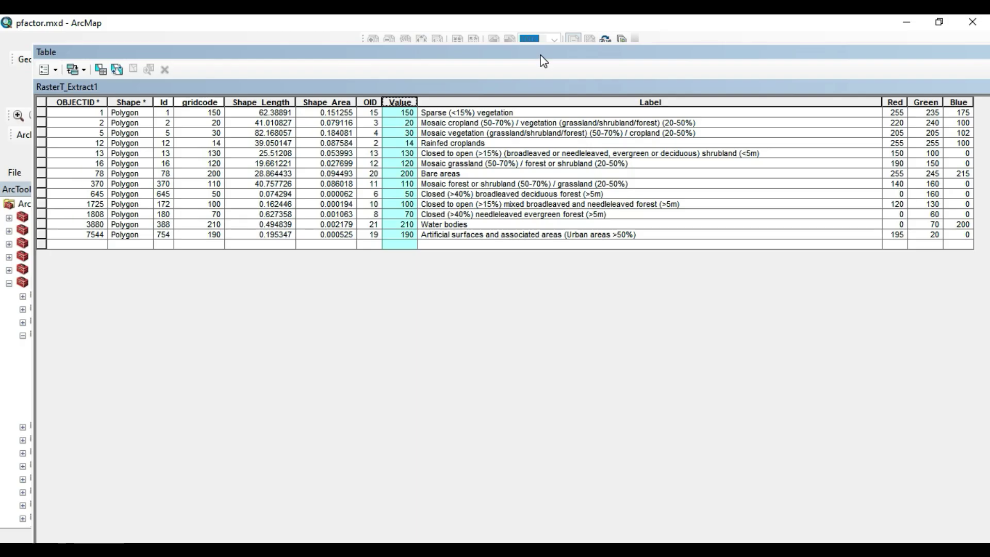
drag(529, 54, 483, 54)
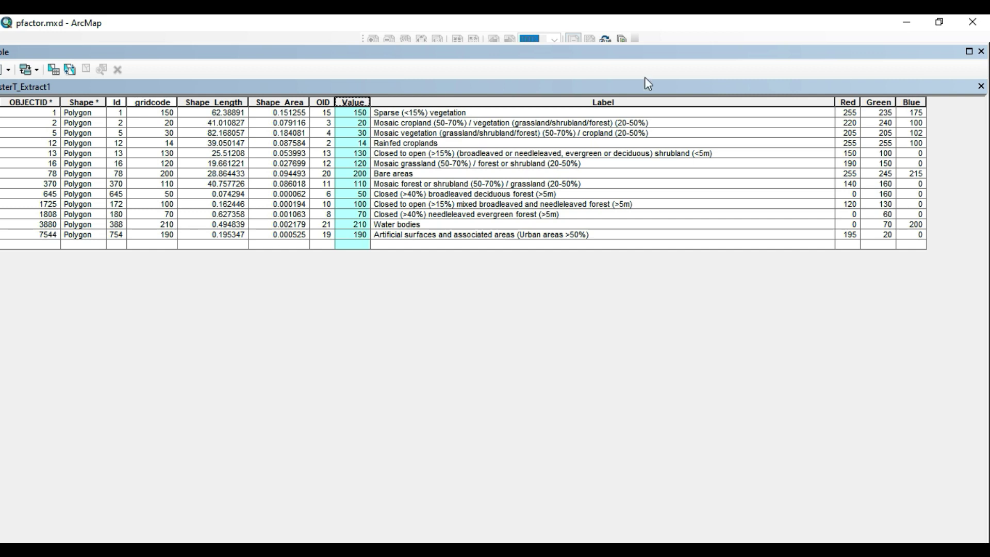
double_click(719, 51)
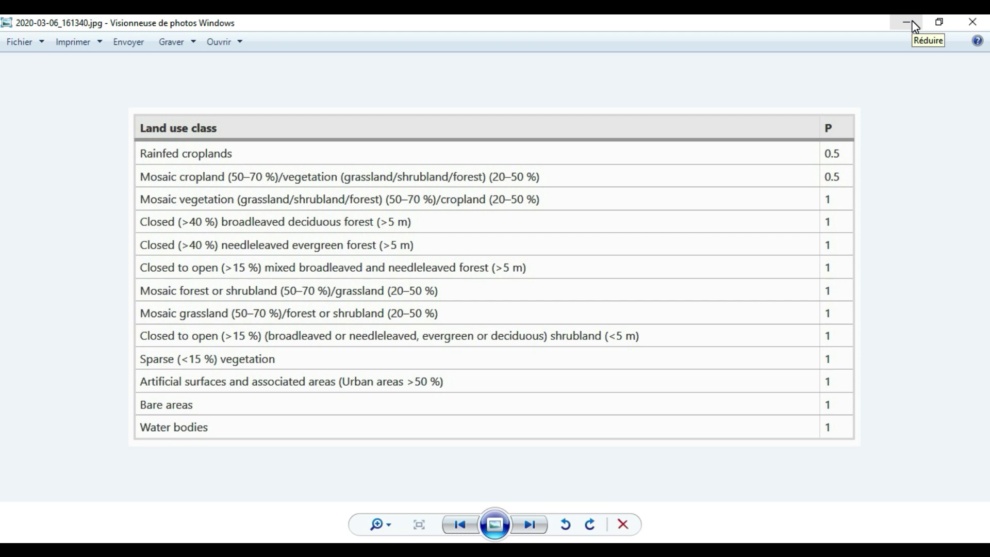
Step: Switch from the land use class P table image back to ArcMap and undock the RasterT_Extract1 attribute table
mouse_move(407, 549)
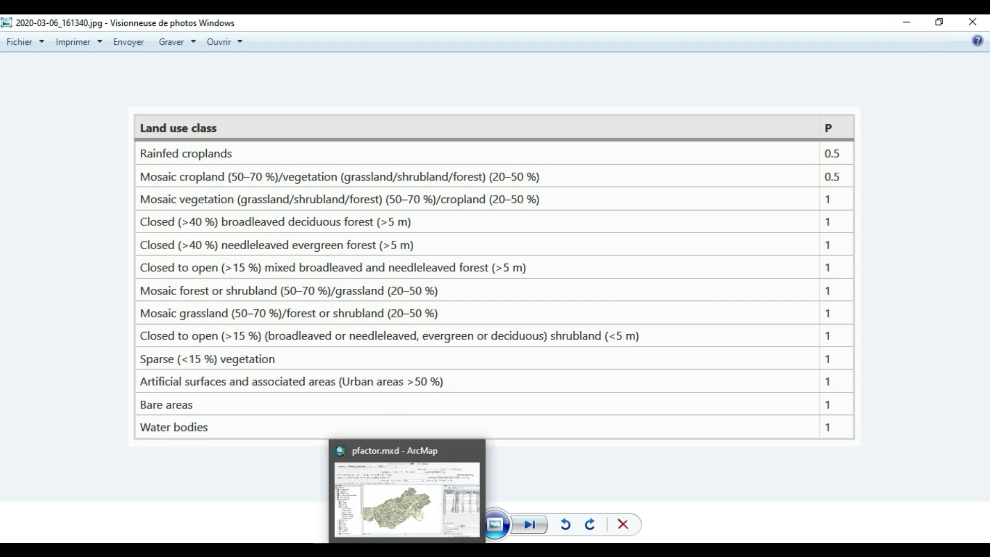
click(408, 495)
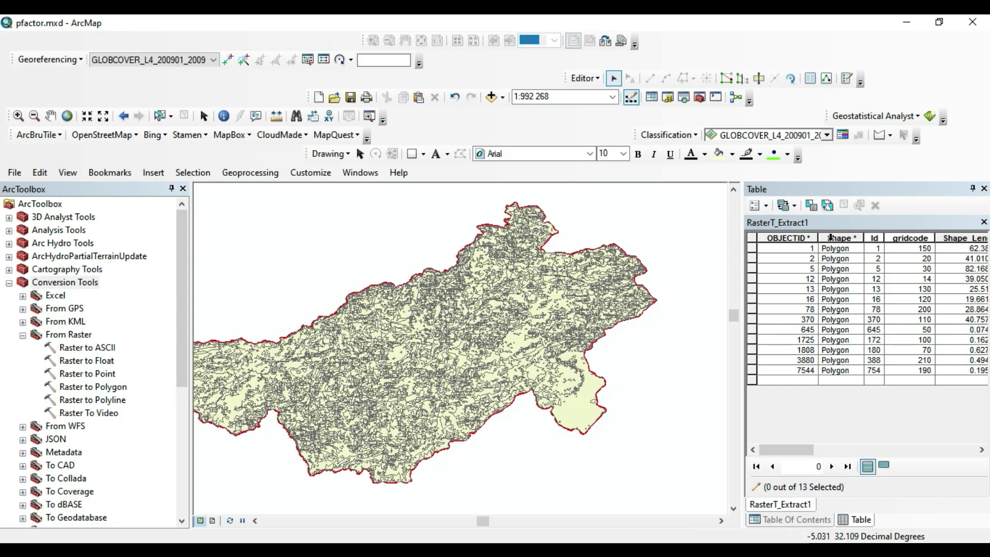
click(900, 183)
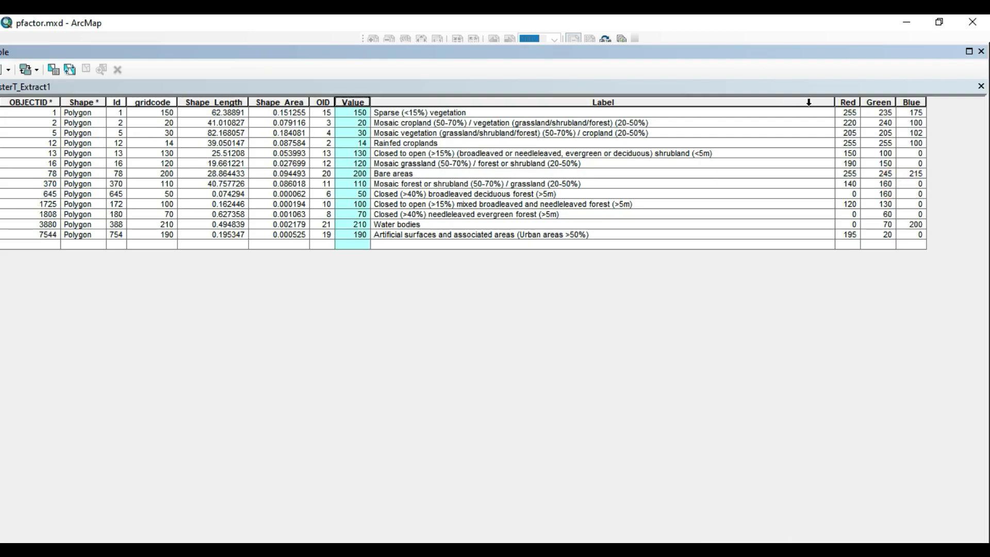
double_click(369, 51)
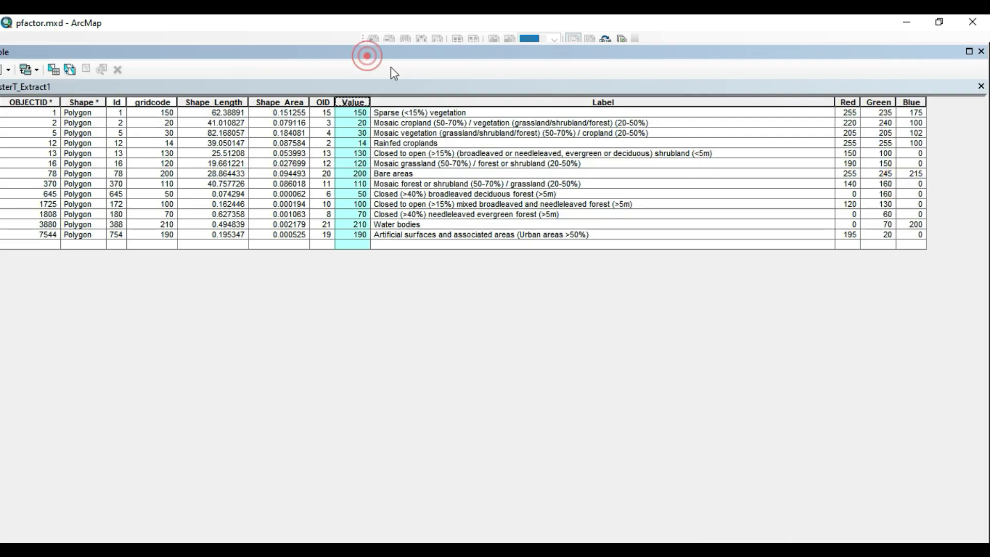
Step: Stop the open edit session so that a field can be added to the attribute table
click(68, 93)
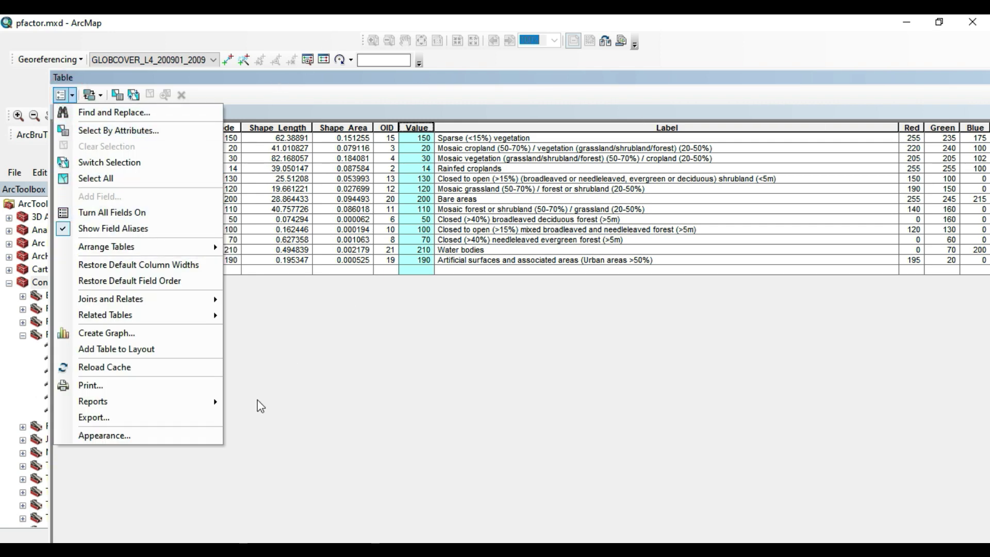
drag(755, 79, 690, 141)
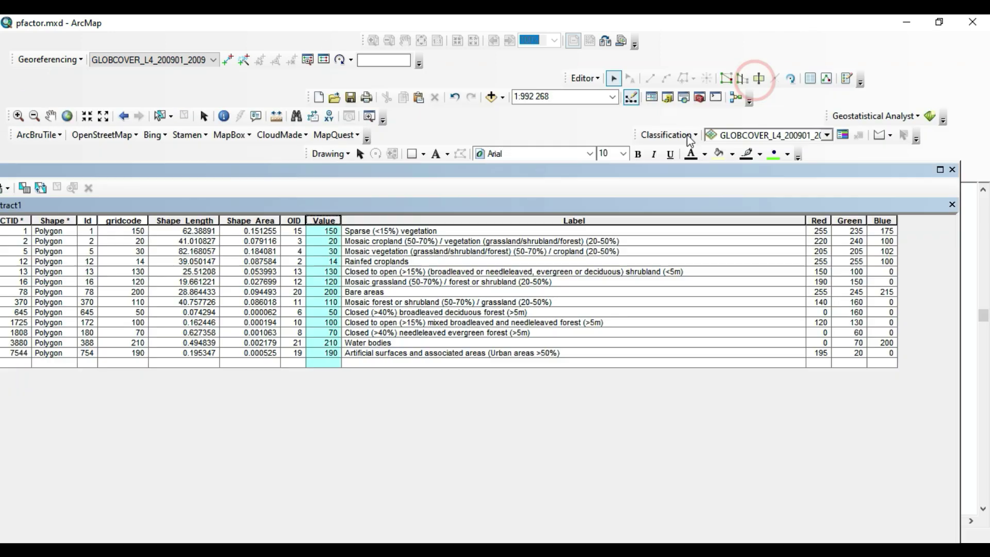
click(584, 78)
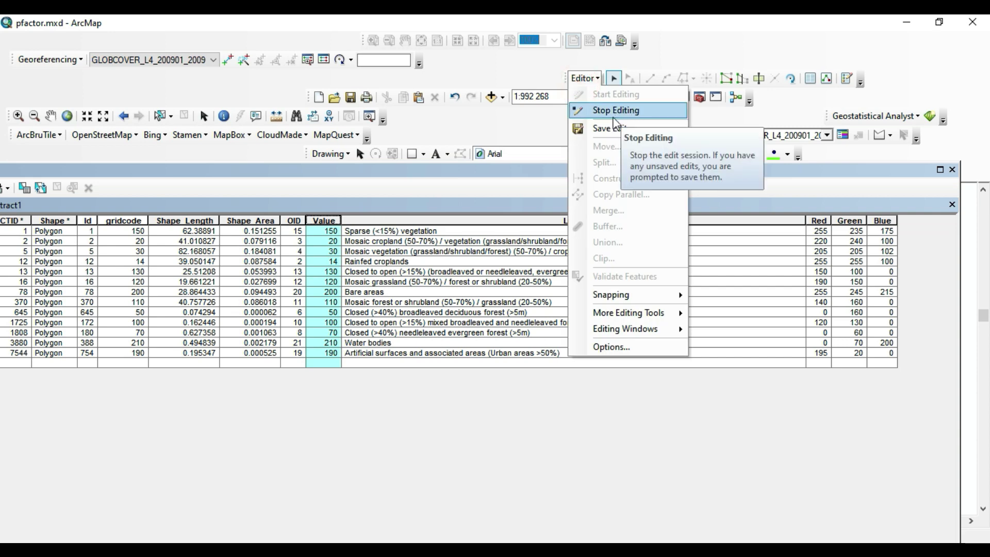
click(613, 124)
click(585, 78)
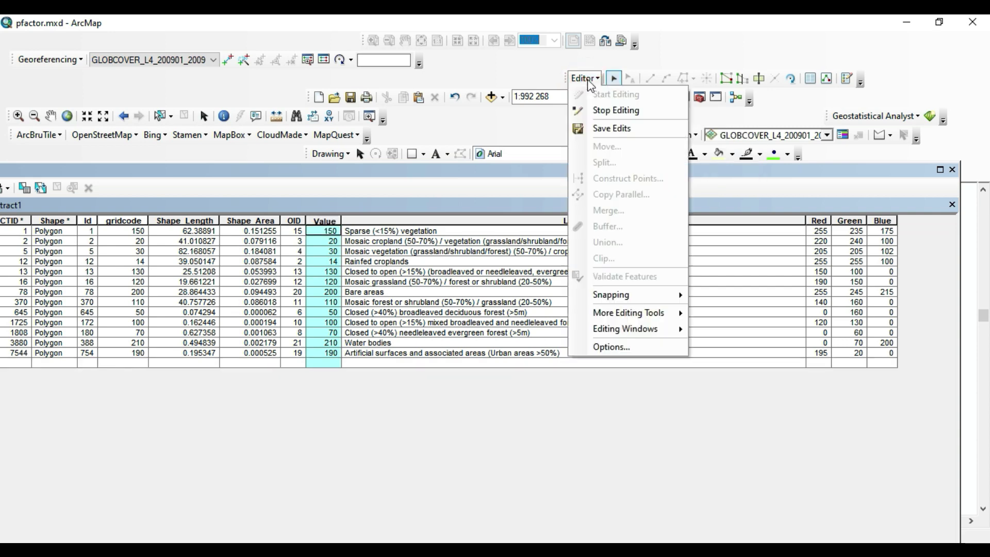
click(588, 78)
click(593, 79)
click(616, 109)
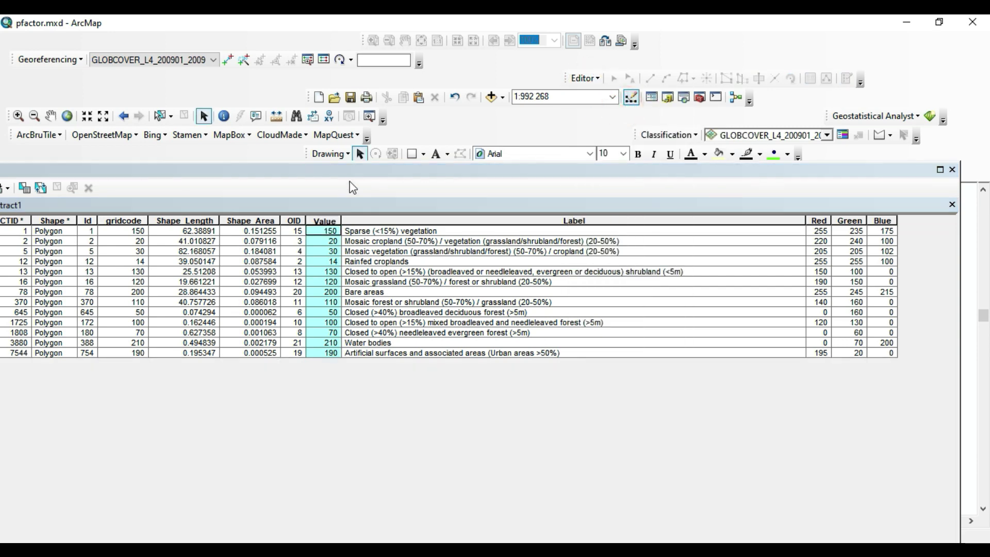
Step: Add a field named P_VALUE of type Double to the RasterT_Extract1 attribute table
drag(353, 171, 463, 116)
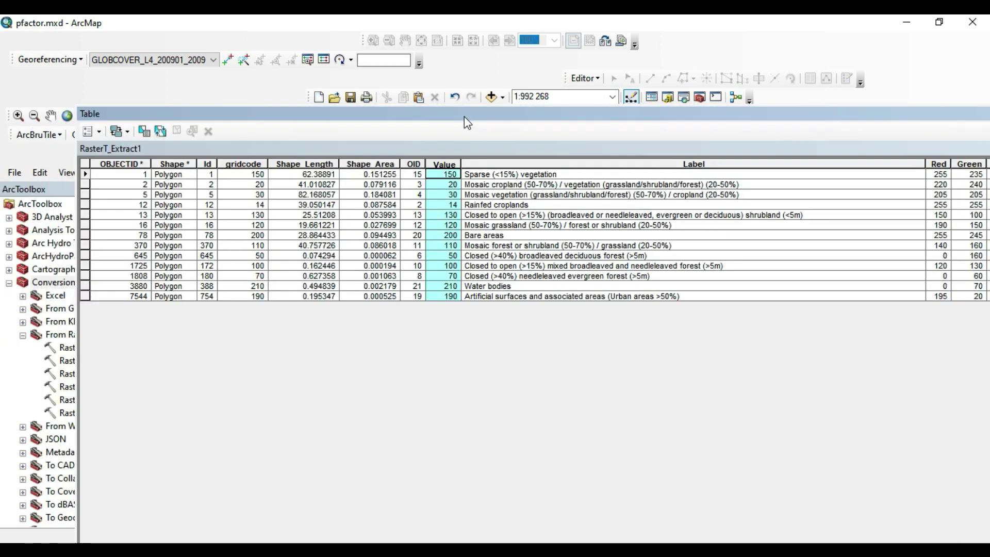
click(93, 132)
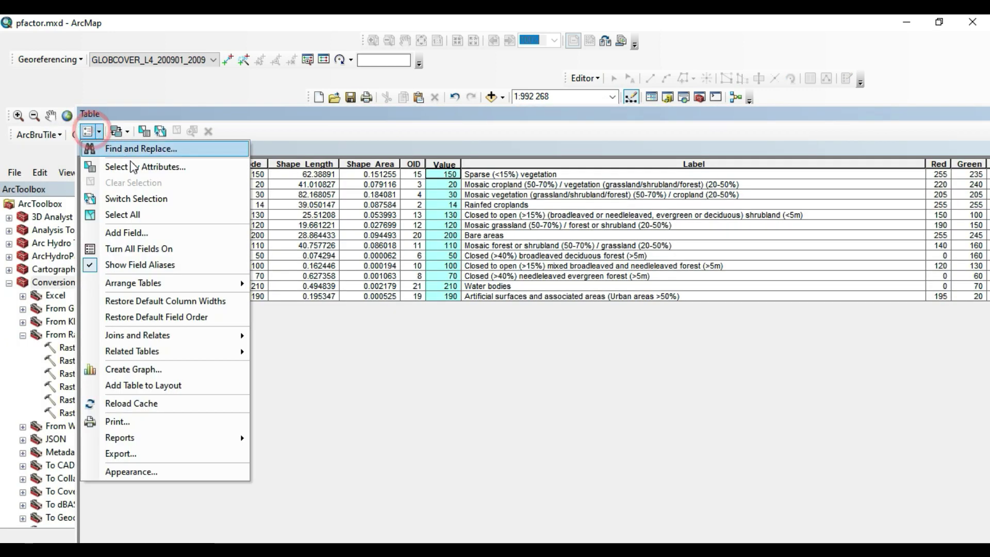
click(120, 233)
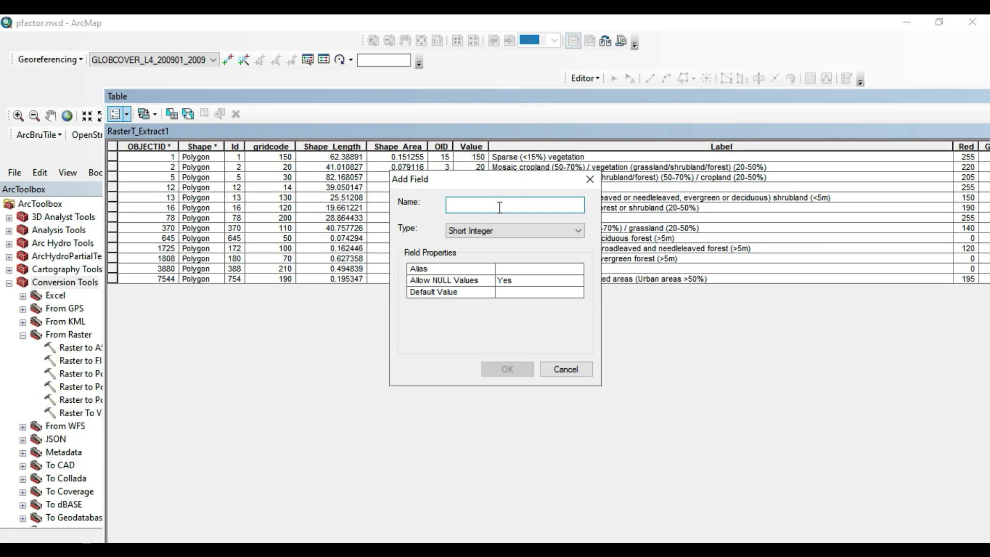
text(P_VALUE)
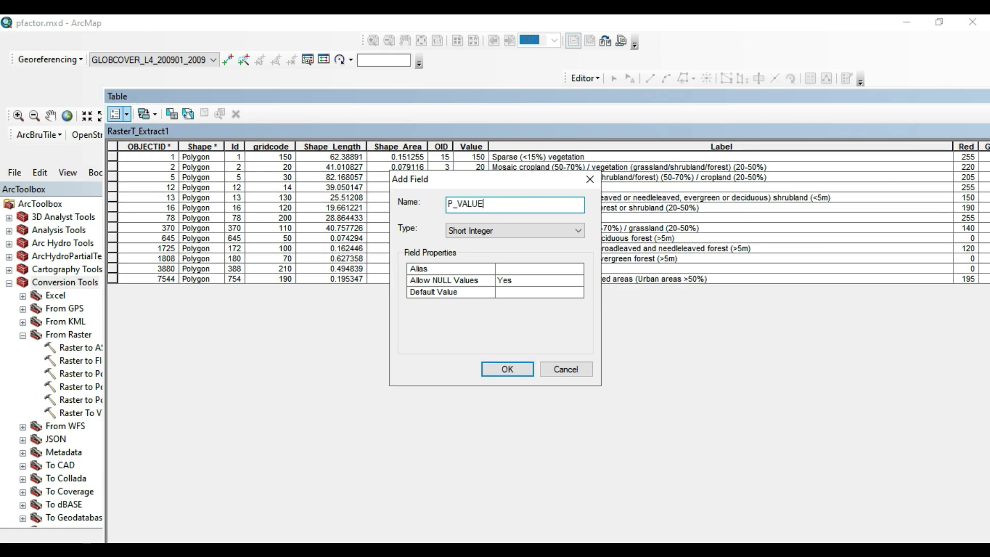
click(506, 233)
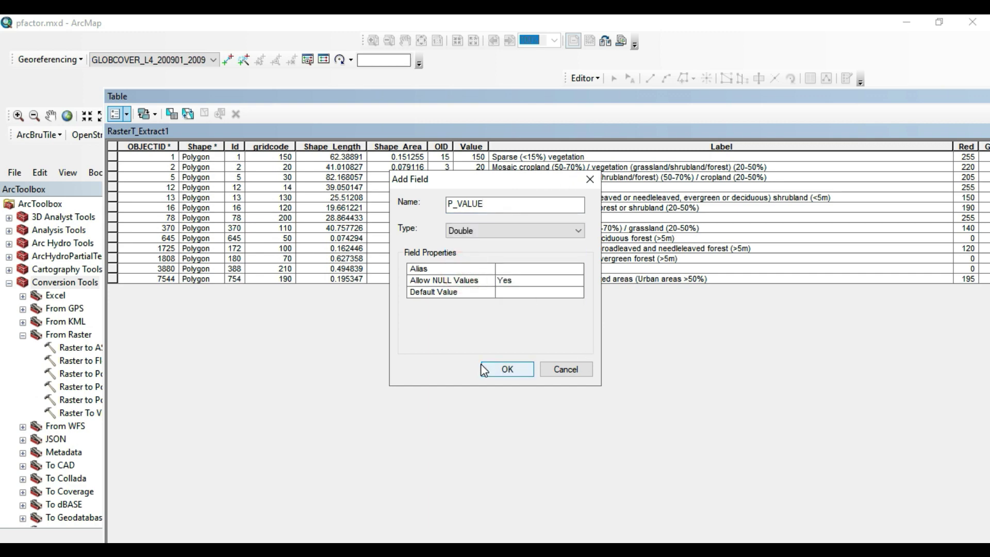
click(503, 367)
Step: Start a new edit session on the file geodatabase workspace that contains RasterT_Extract1
drag(819, 97, 591, 126)
click(585, 78)
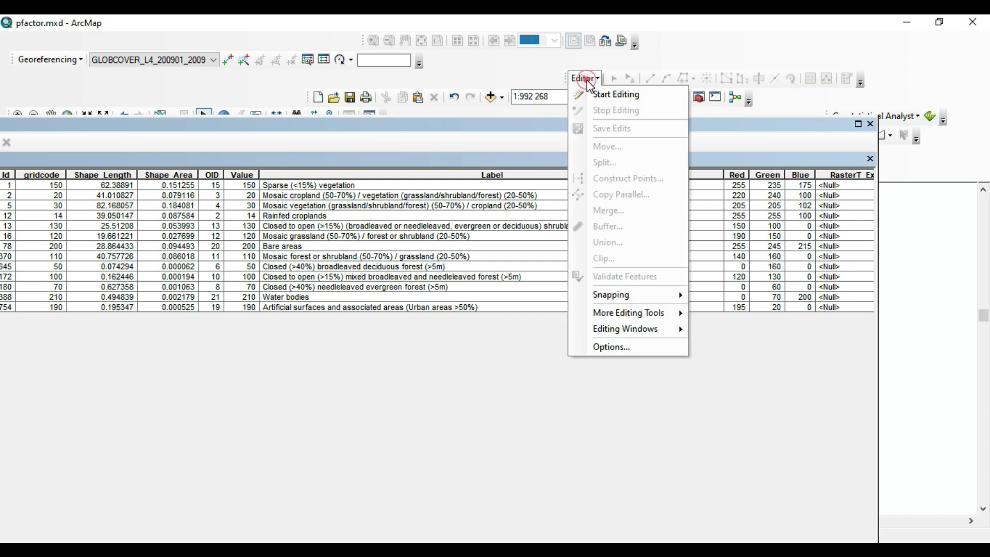
click(611, 97)
click(427, 199)
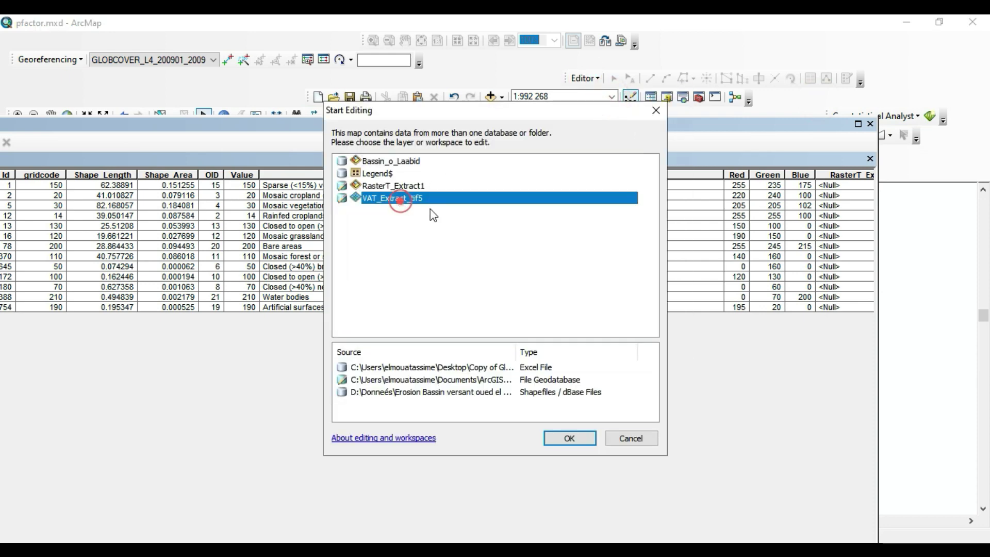
click(554, 438)
Step: Set P_VALUE to 0.5 for the Sparse (<15%) vegetation and Mosaic cropland (50-70%) rows
click(836, 185)
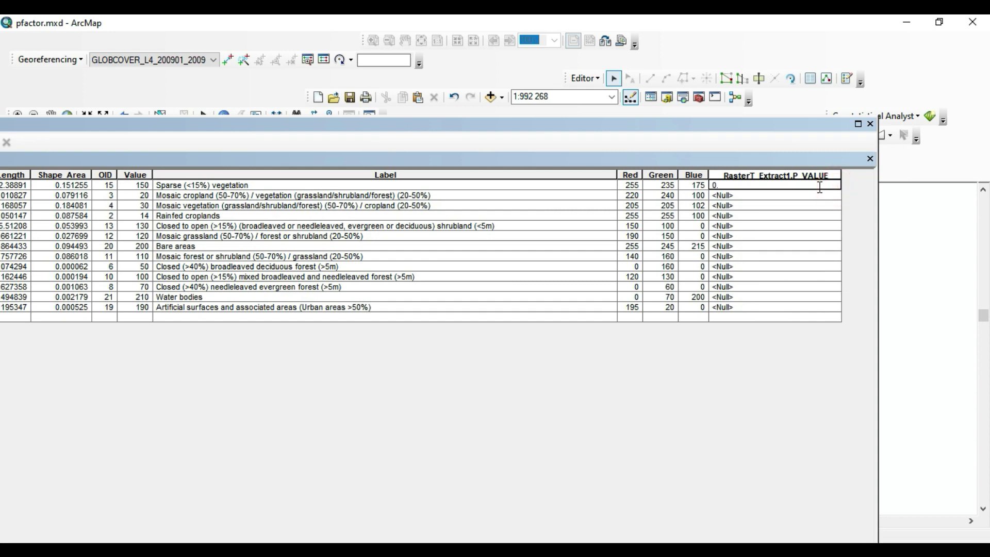
text(0.5)
click(769, 195)
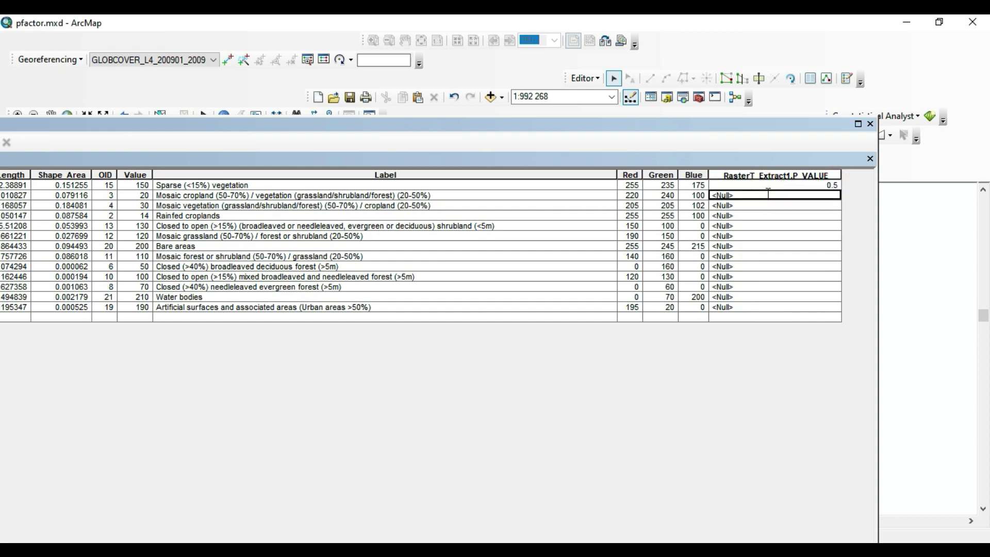
click(768, 194)
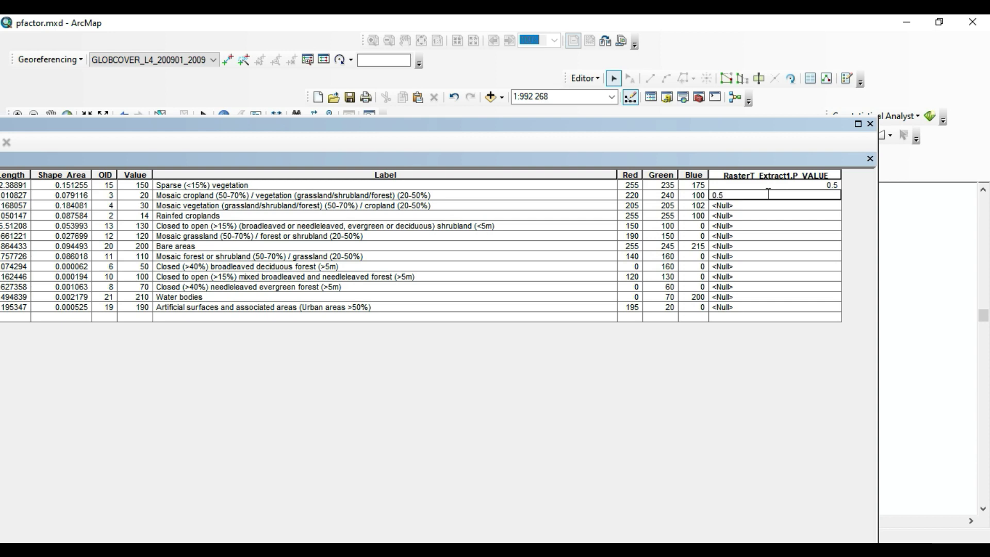
Step: Set P_VALUE to 1 for the Mosaic vegetation (50-70%) / cropland and Rainfed croplands rows
click(765, 206)
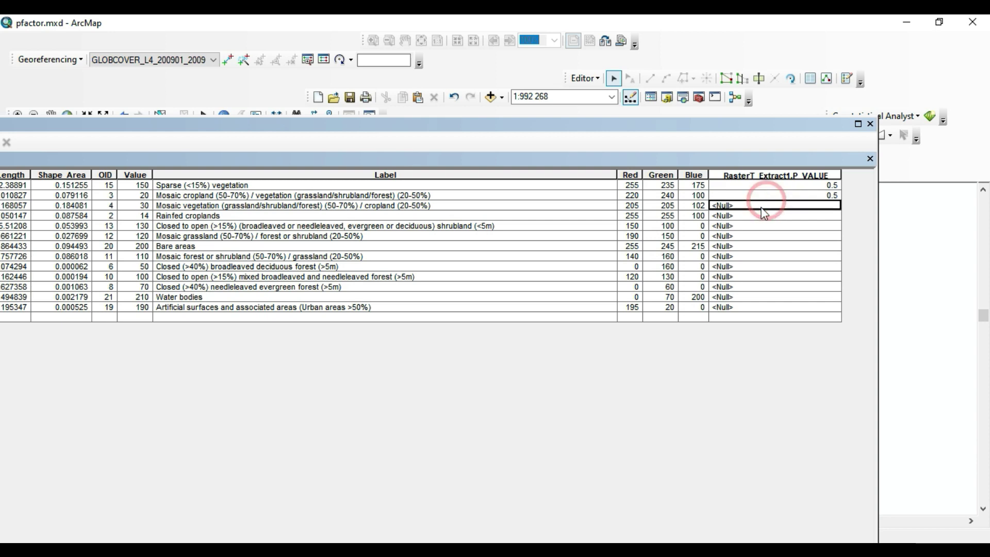
click(763, 206)
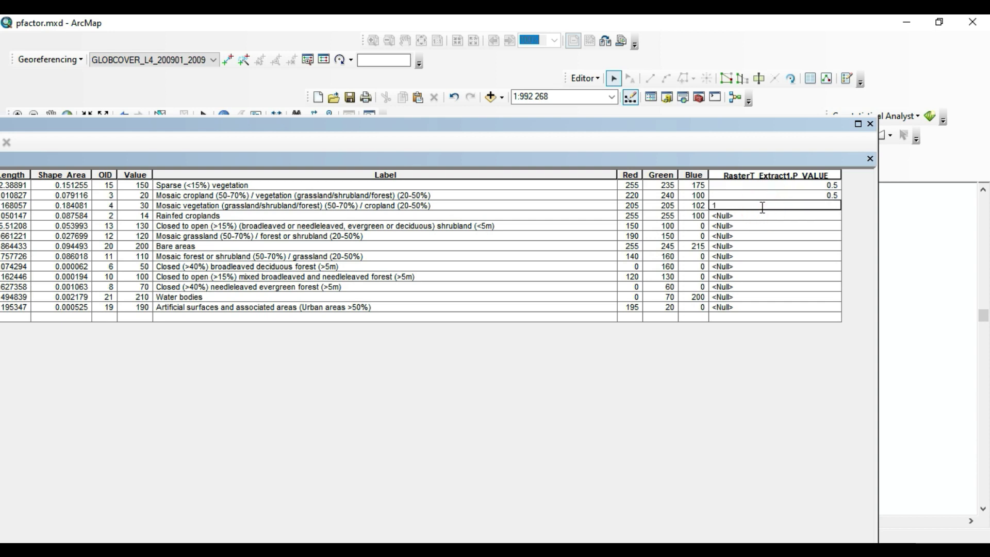
text(1)
click(761, 214)
click(761, 214)
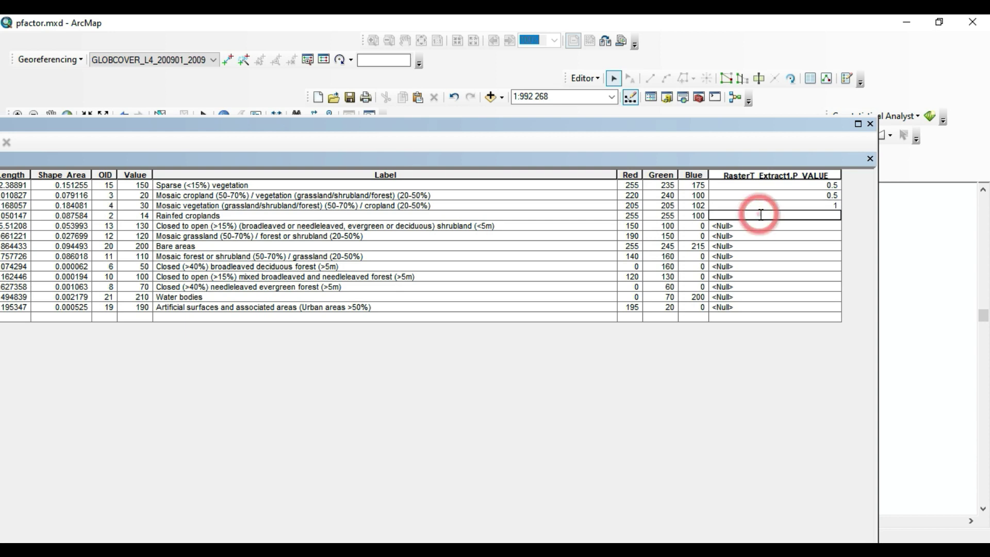
text(1)
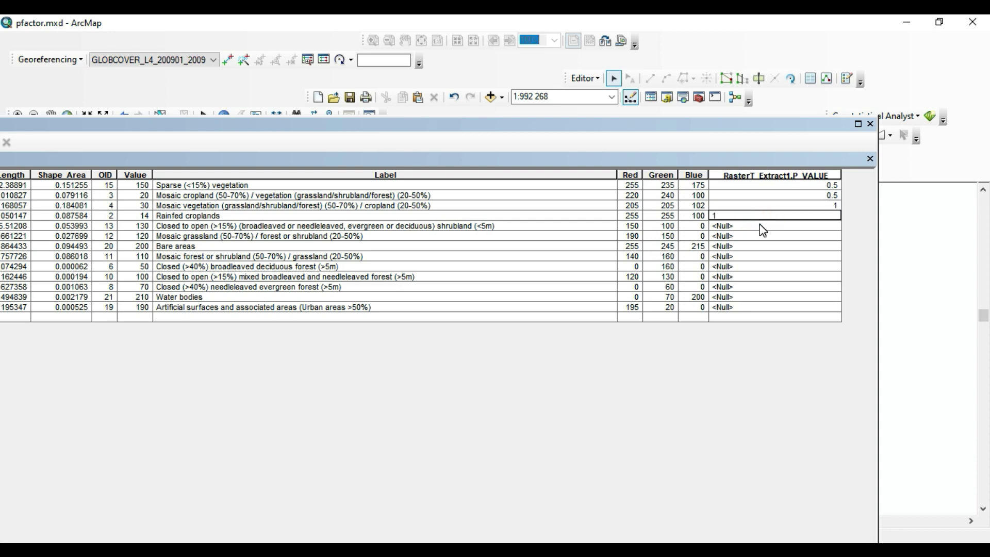
Step: Set P_VALUE to 1 for the Closed to open shrubland, Mosaic grassland and Bare areas rows
click(760, 225)
click(760, 224)
text(1)
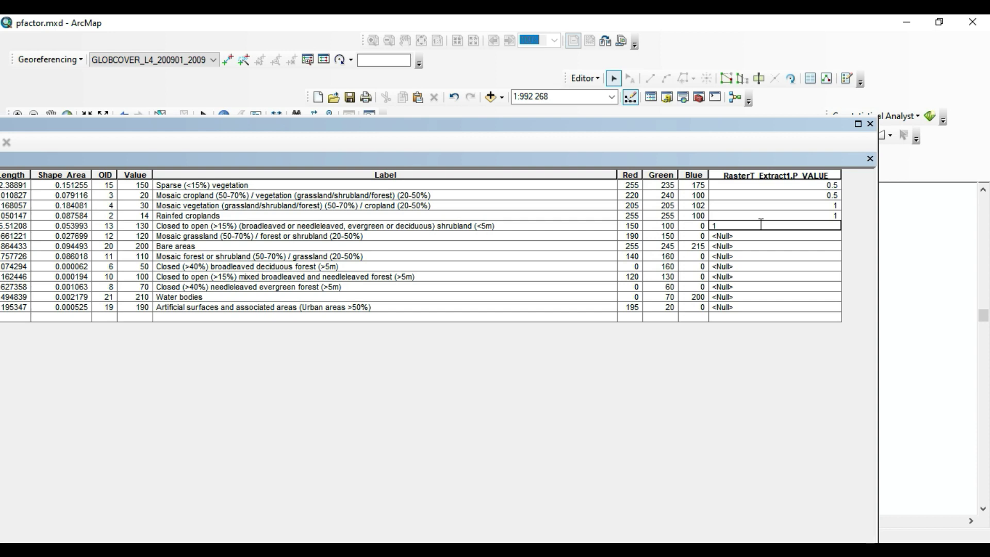
key(Return)
text(1)
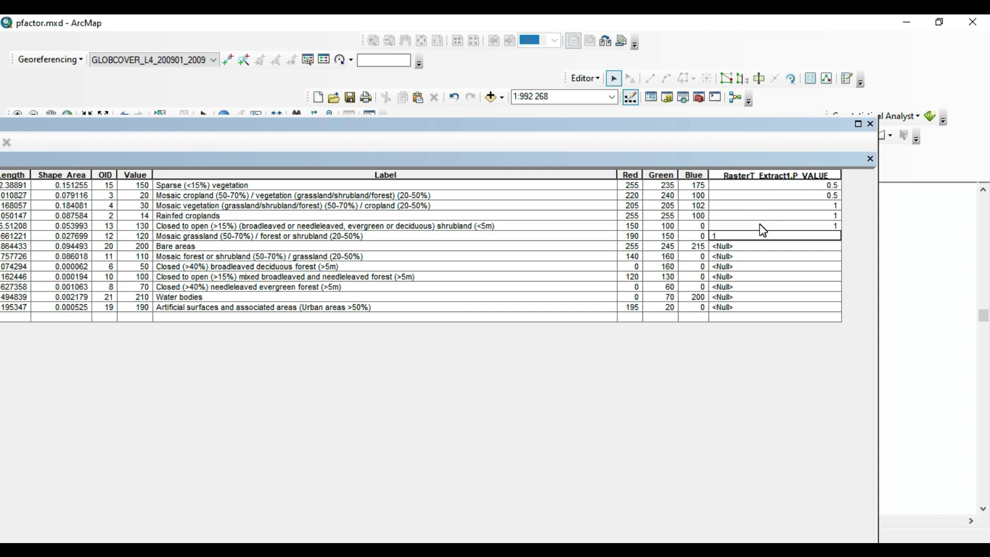
key(Return)
text(1)
key(Return)
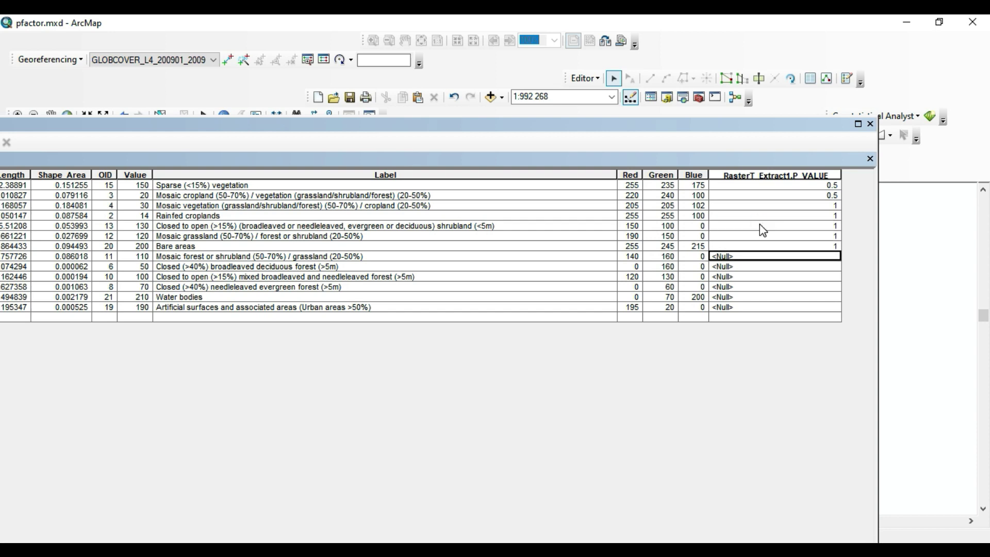
Step: Set P_VALUE to 1 for the Mosaic forest or shrubland, broadleaved deciduous forest and mixed broadleaved and needleleaved forest rows
text(1)
key(Return)
text(1)
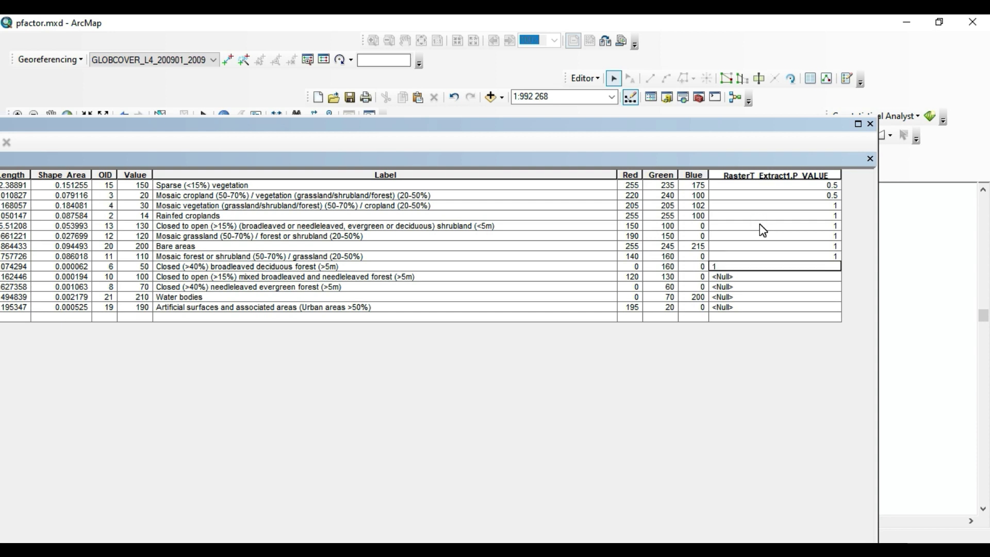
key(Return)
text(1)
key(Return)
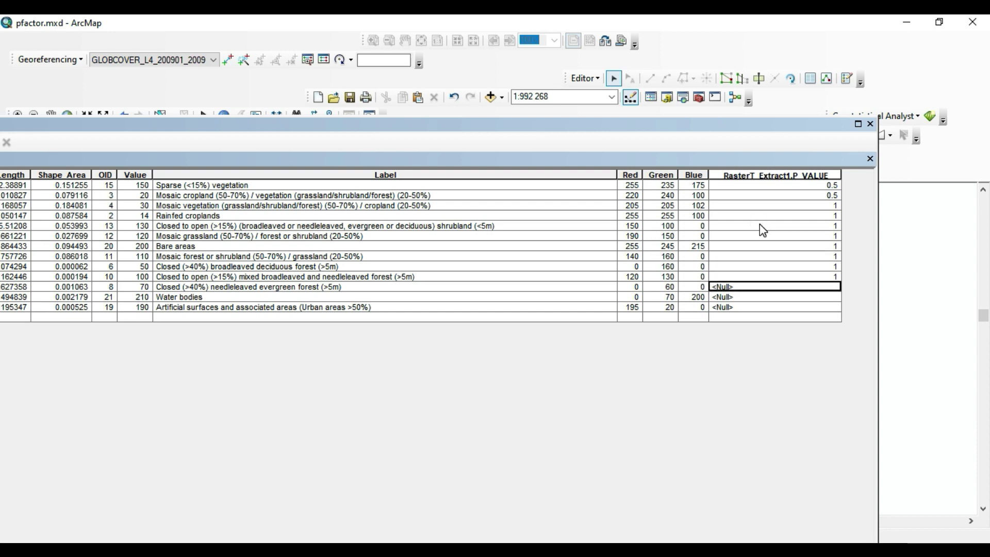
Step: Set P_VALUE to 1 for the needleleaved evergreen forest, Water bodies and Artificial surfaces rows
text(1)
key(Return)
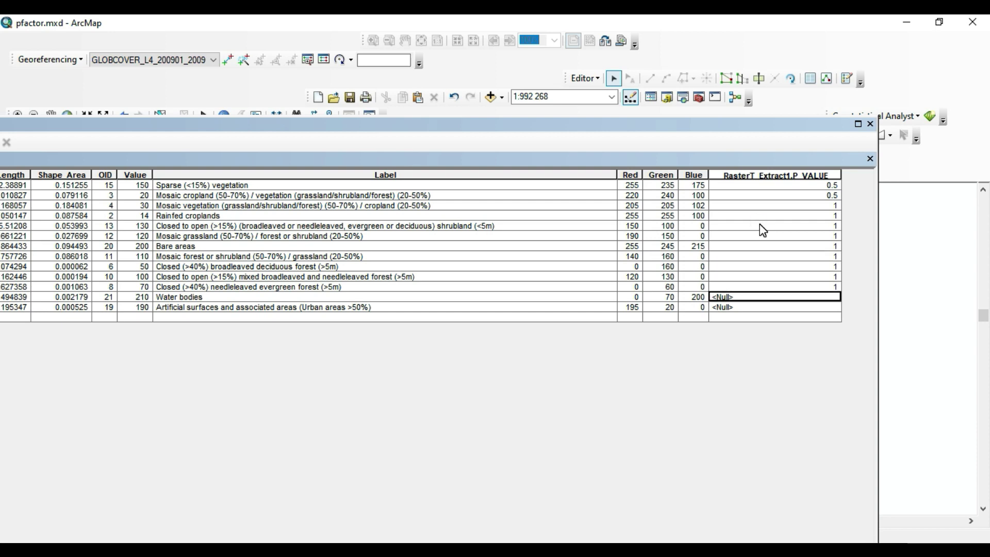
text(1)
key(Return)
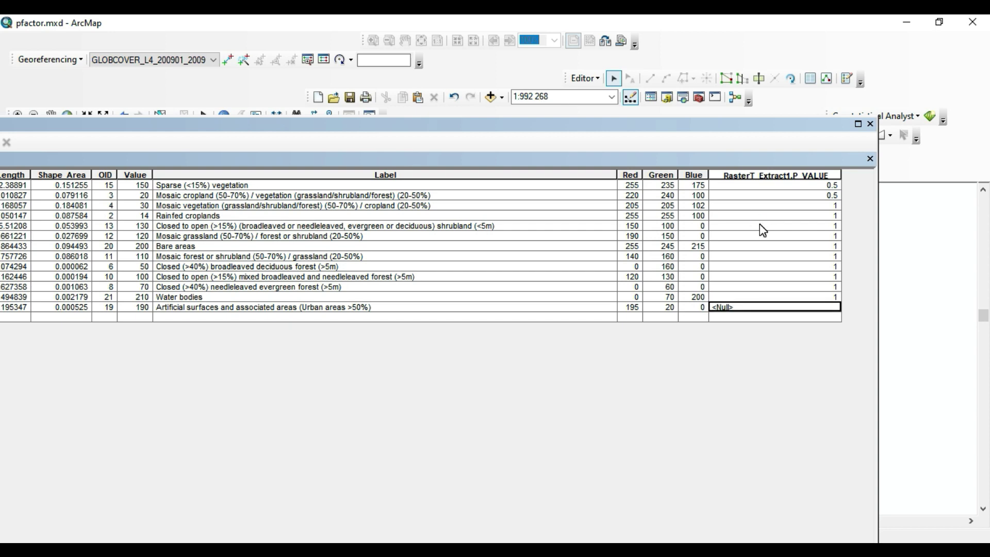
text(1)
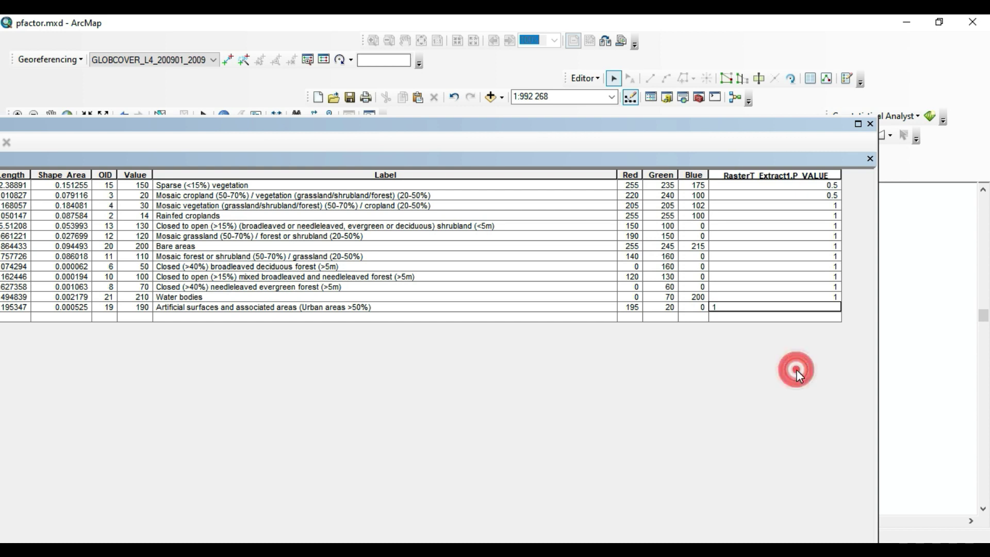
Step: Save the edits, end the editing session and close the attribute table
click(585, 78)
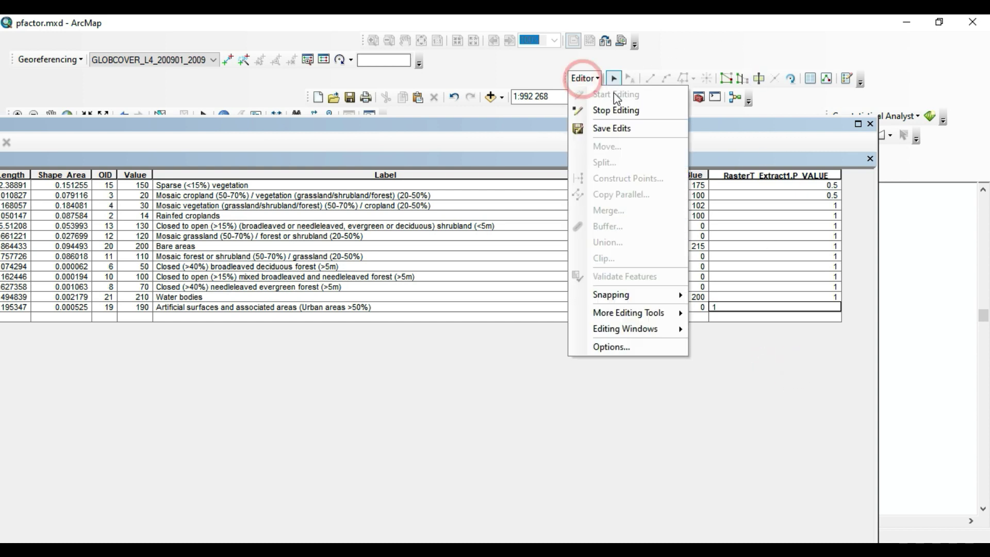
click(616, 128)
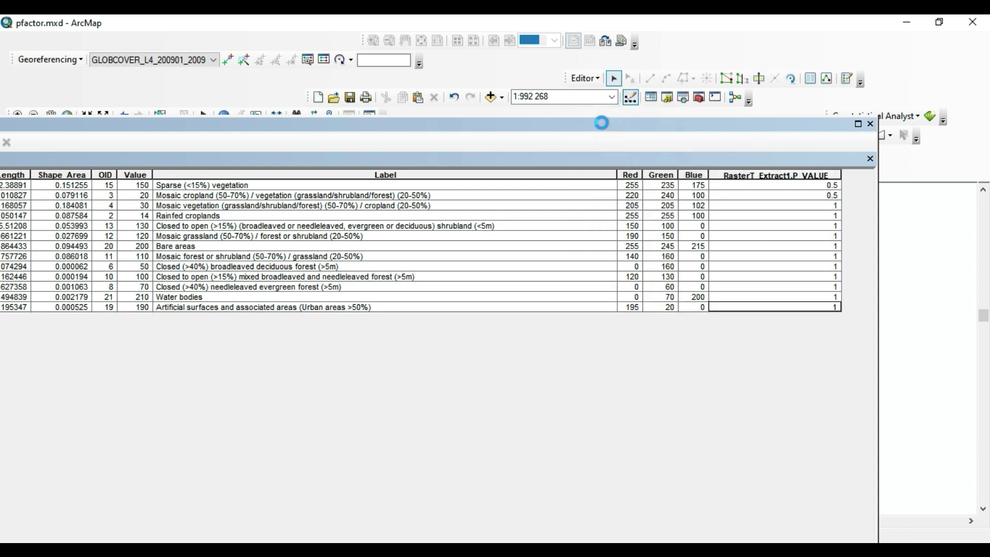
click(587, 78)
click(620, 112)
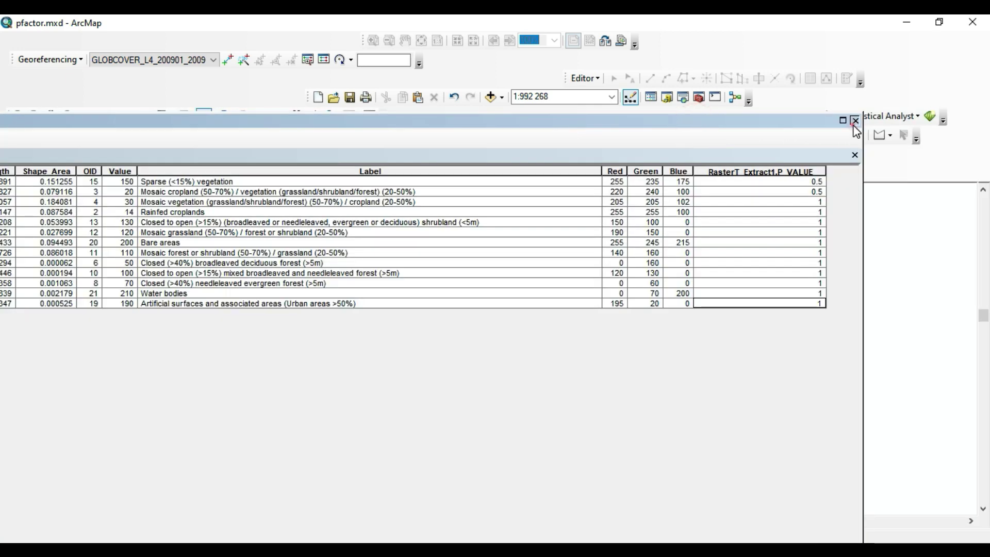
click(855, 121)
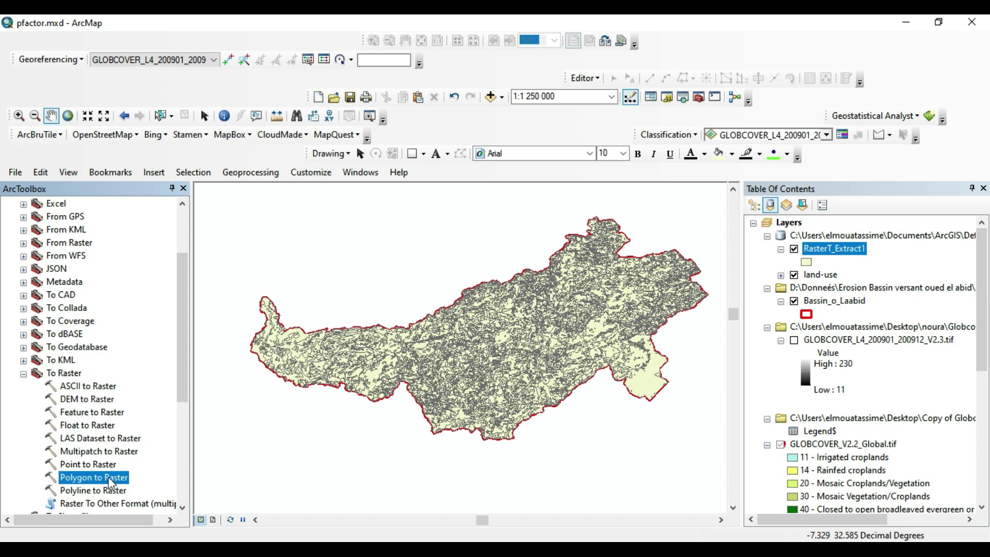
Step: Convert the RasterT_Extract1 polygons to a raster with Polygon to Raster, using RasterT_Extract1.P_VALUE as the value field
double_click(104, 480)
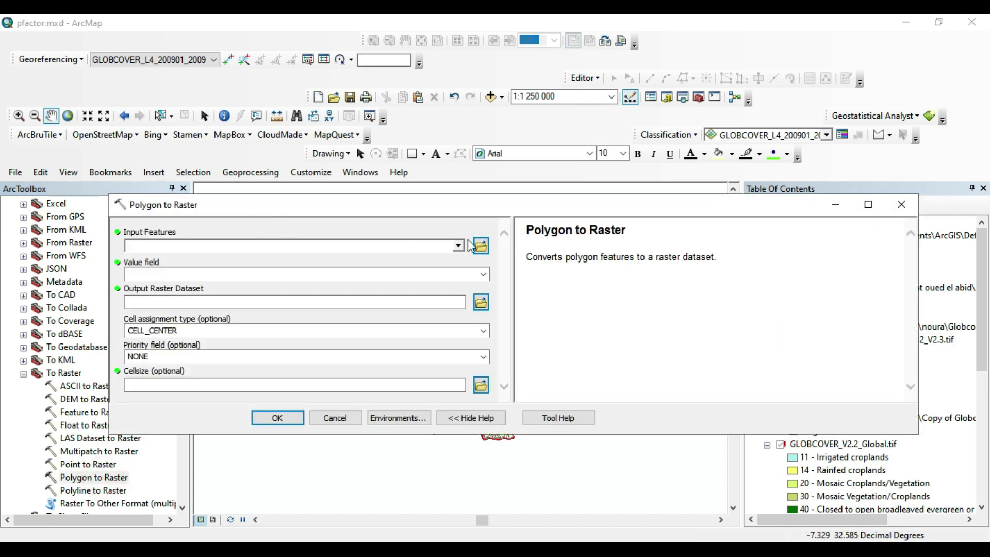
click(457, 246)
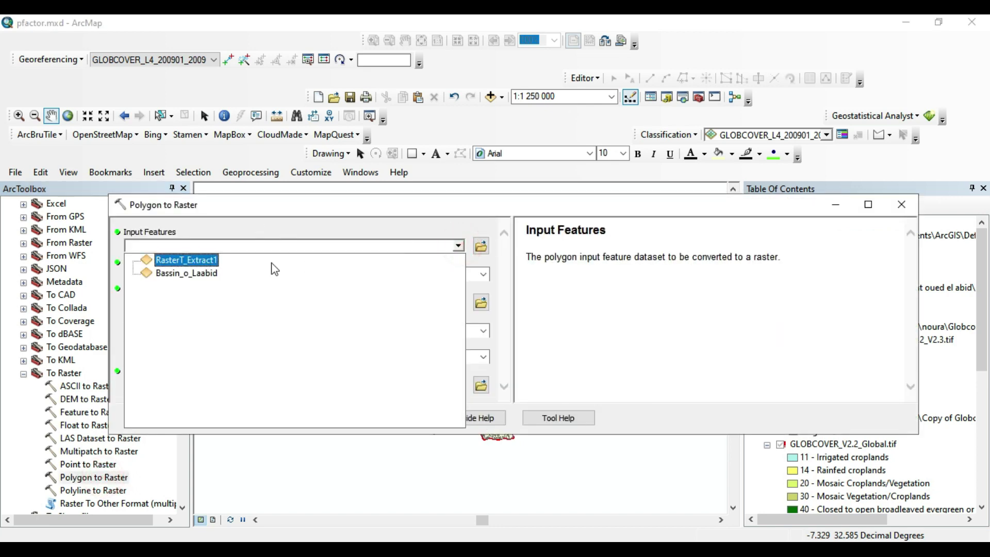
click(206, 261)
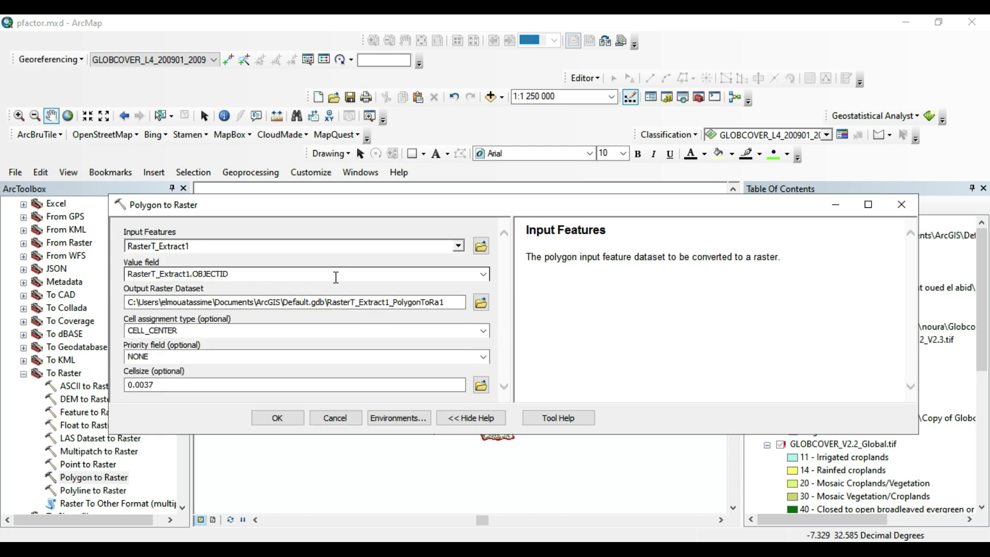
click(483, 274)
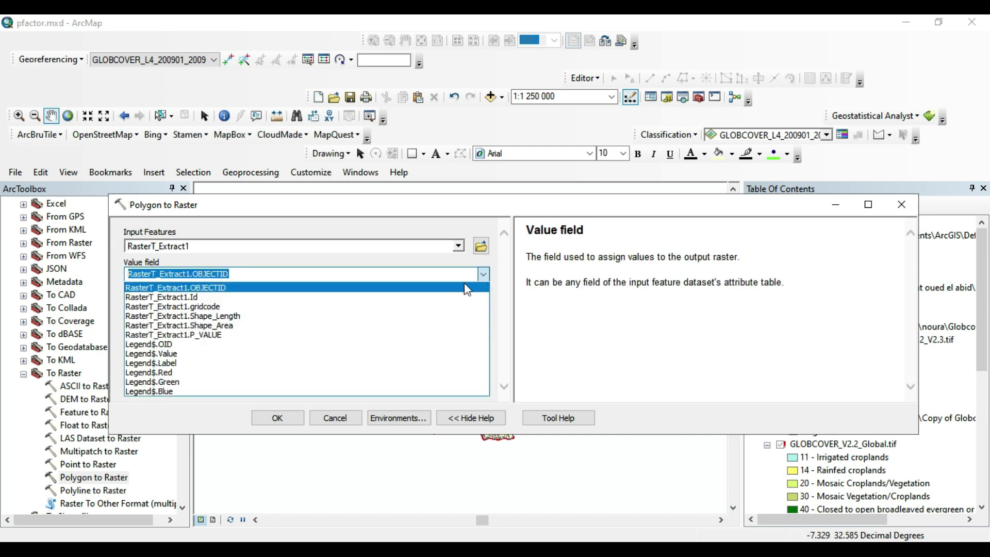
click(182, 336)
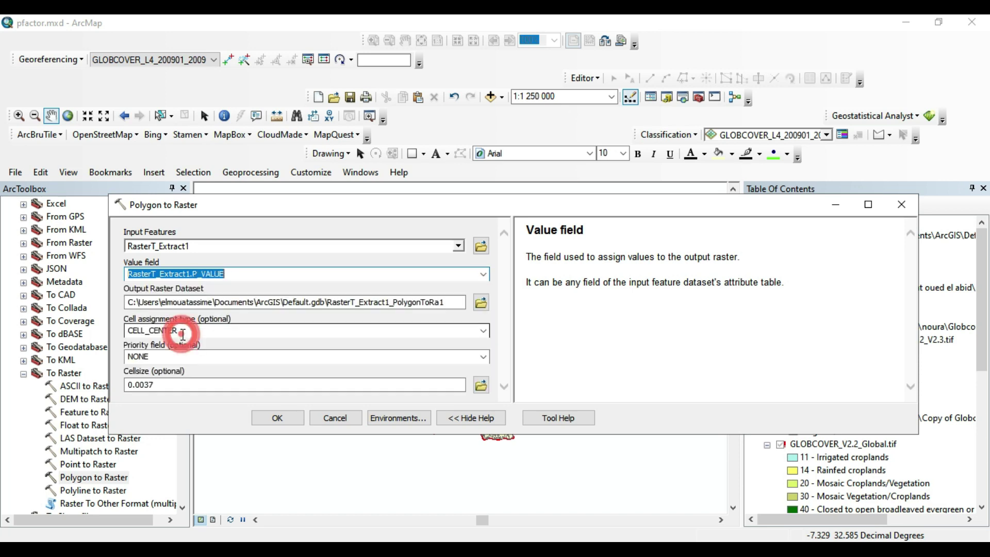
click(276, 420)
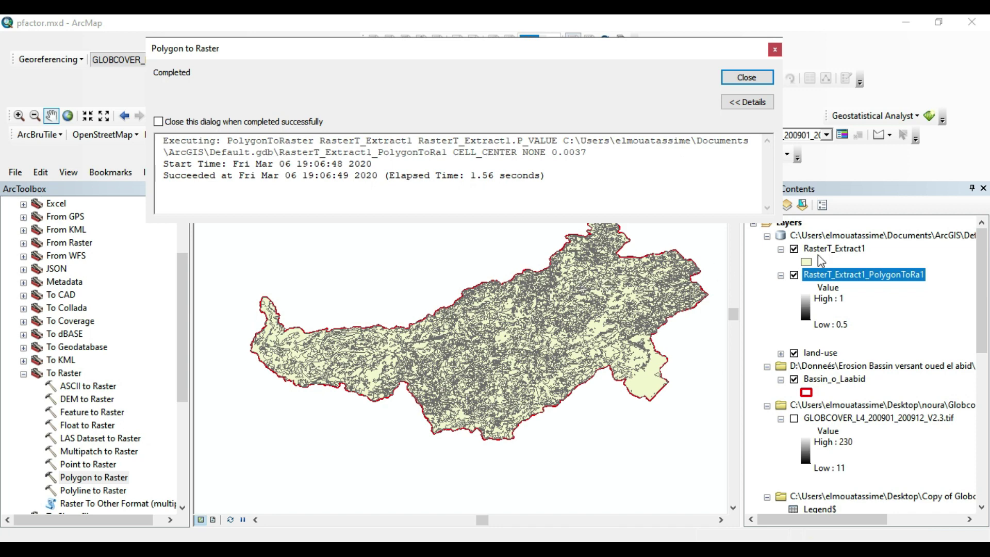
click(771, 83)
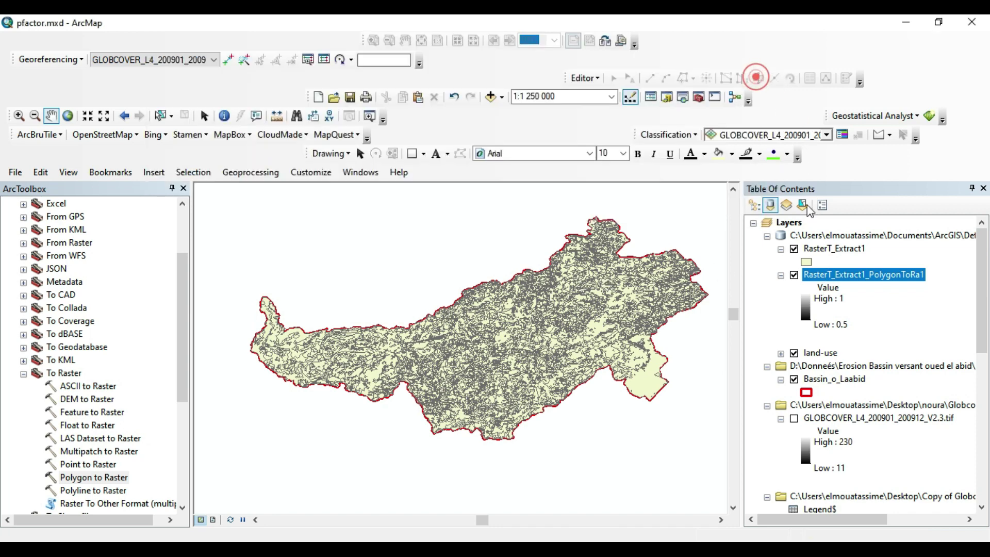
Step: Symbolize the new P value raster as Classified with the red-yellow-green-blue color ramp
right_click(827, 278)
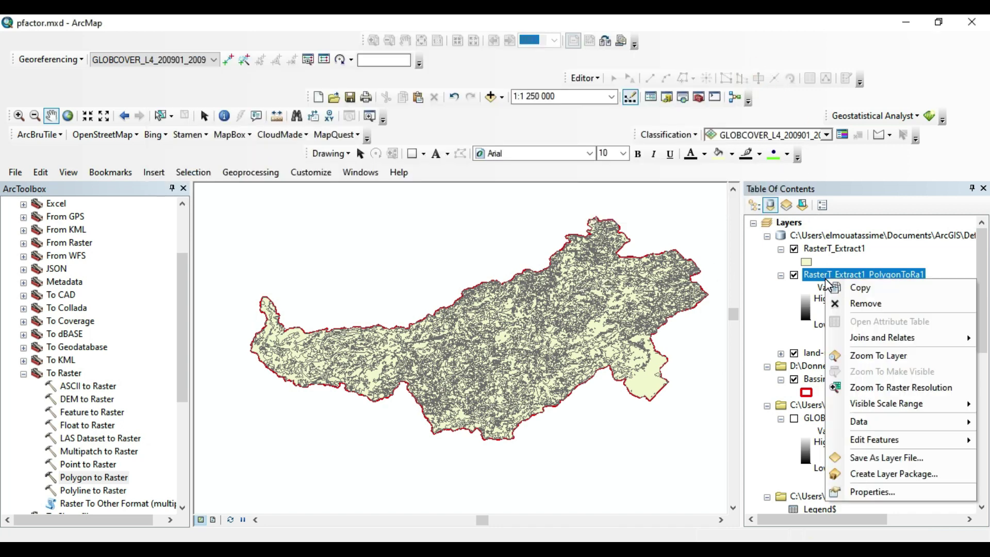
click(857, 491)
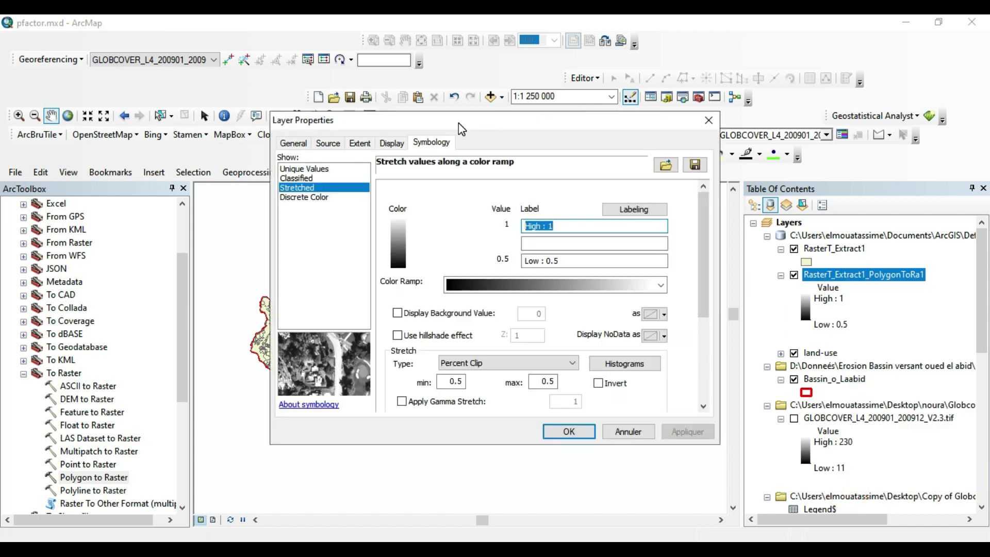
click(308, 178)
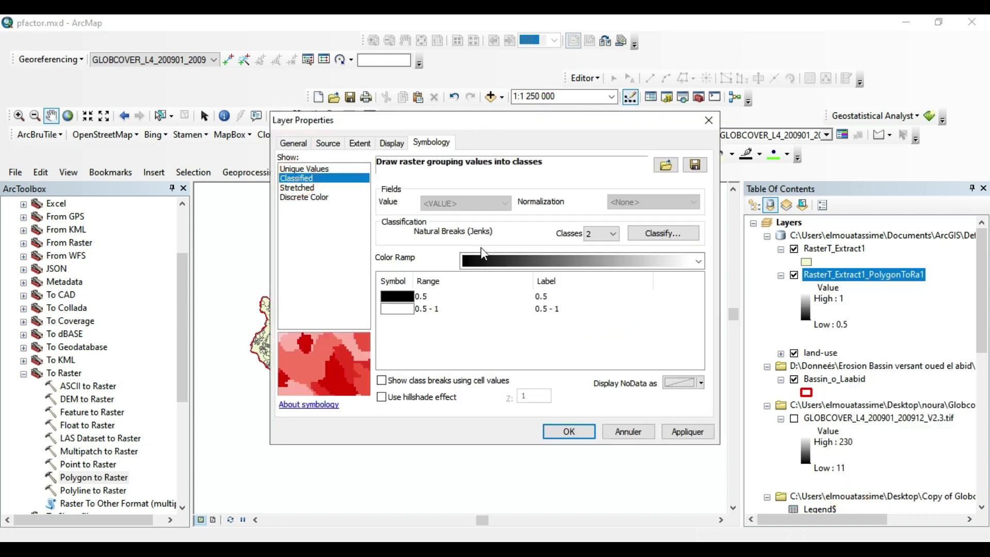
click(560, 263)
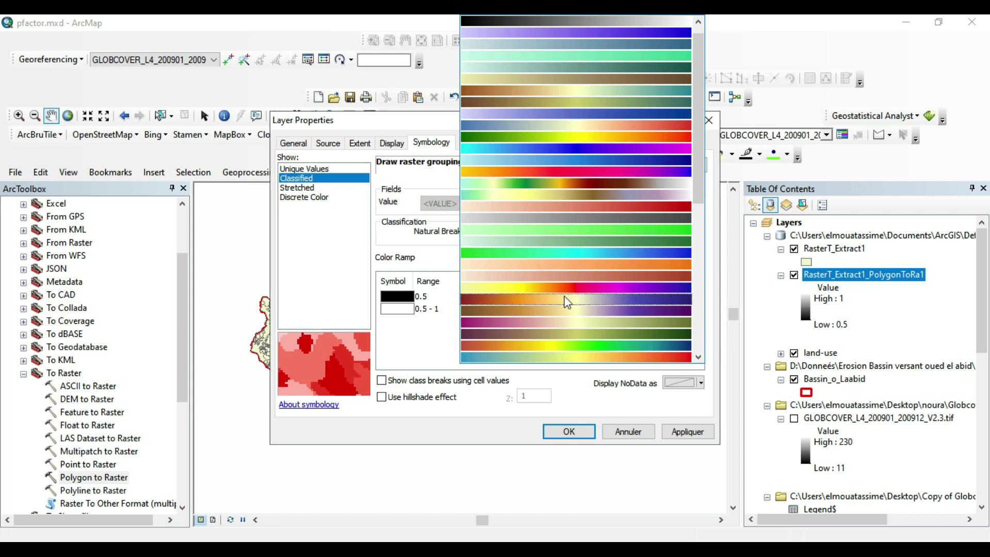
click(577, 352)
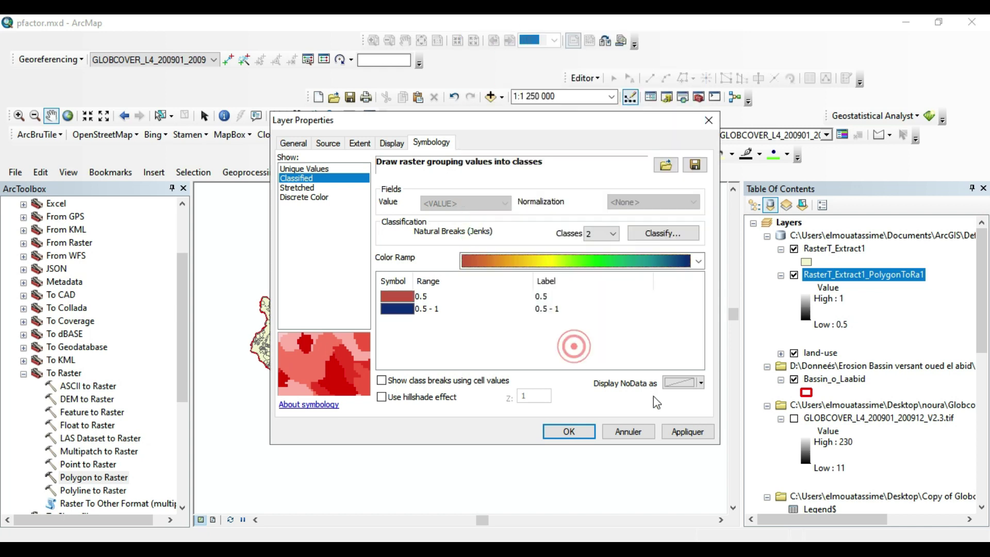
click(680, 432)
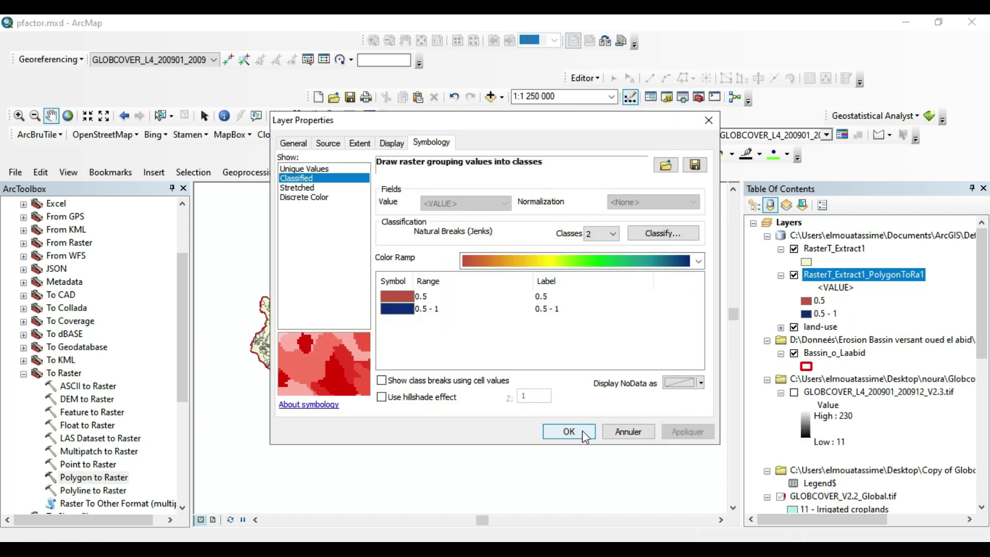
click(569, 432)
Step: Hide the RasterT_Extract1 polygon layer and collapse the basin, Globcover, legend table and GLOBCOVER_V2.2_Global.tif entries in the layer list
drag(536, 376, 520, 376)
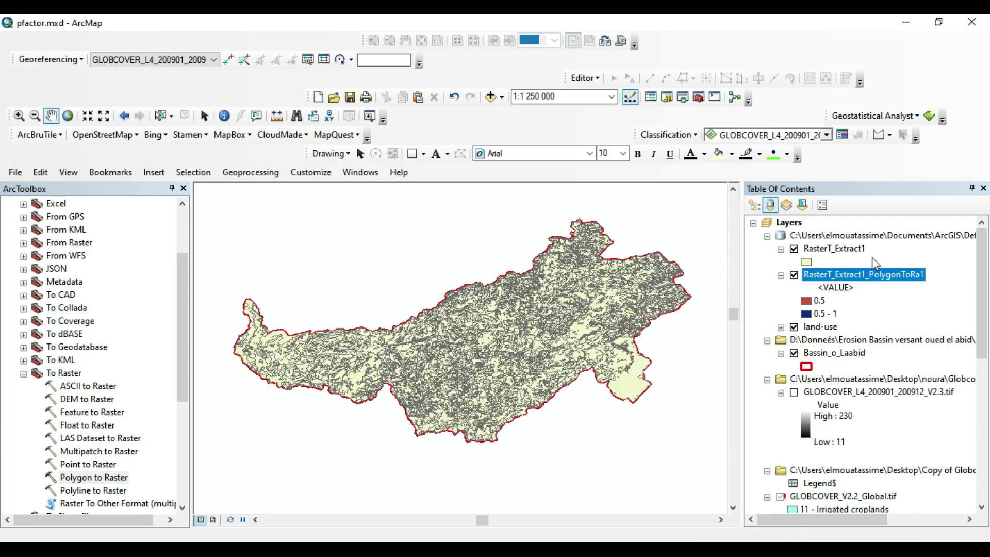
click(794, 249)
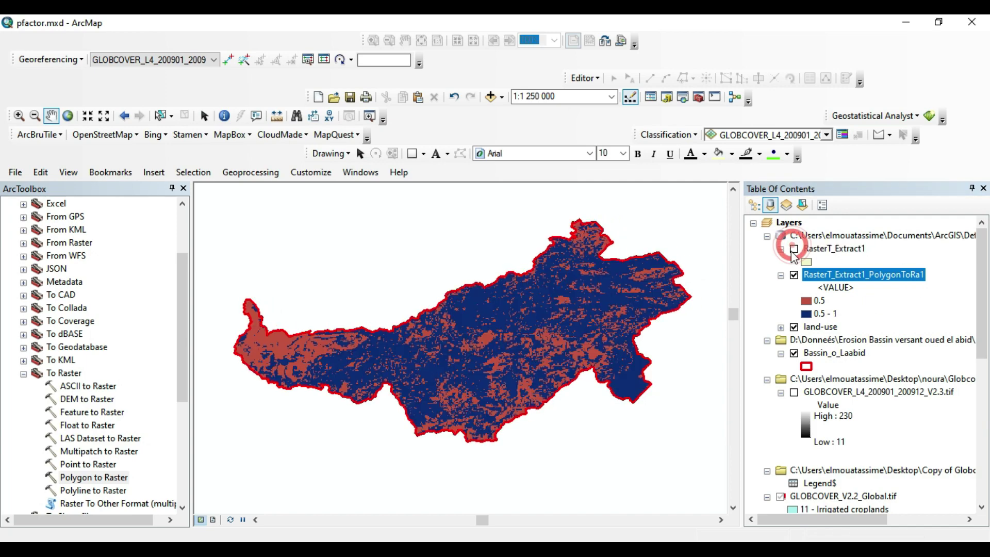
click(767, 340)
click(767, 352)
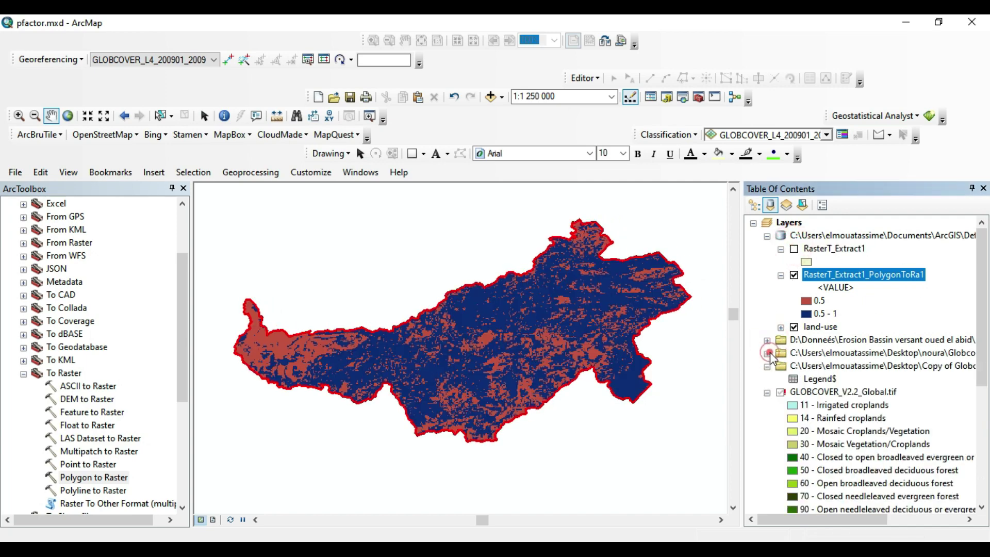
click(767, 366)
click(767, 379)
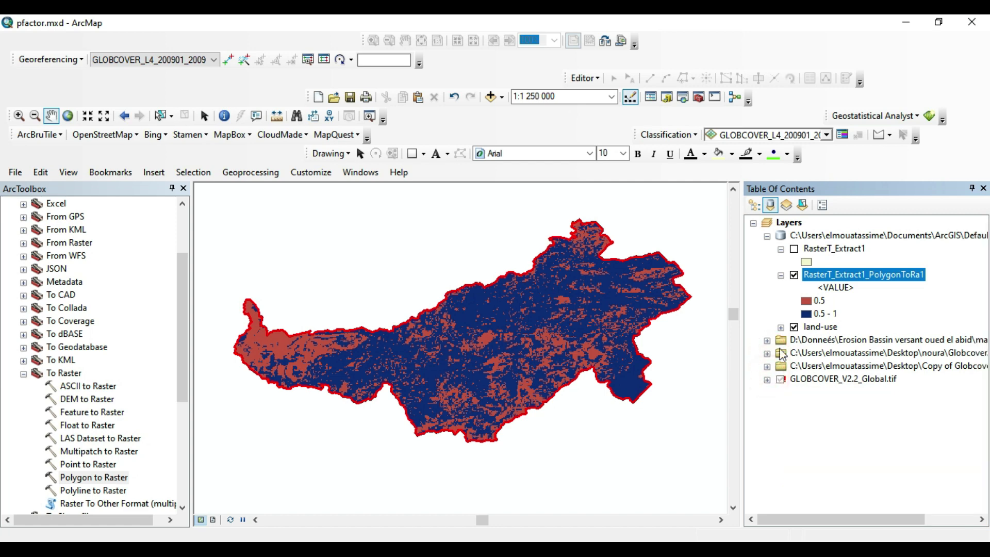
Step: Rename the RasterT_Extract1_PolygonToRa1 raster layer as P-Factor
click(841, 276)
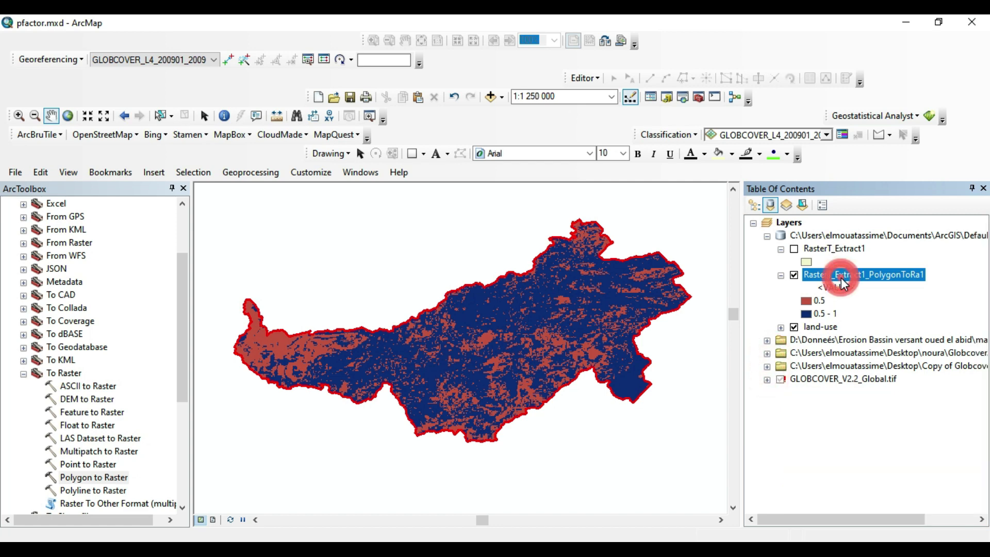
text(P)
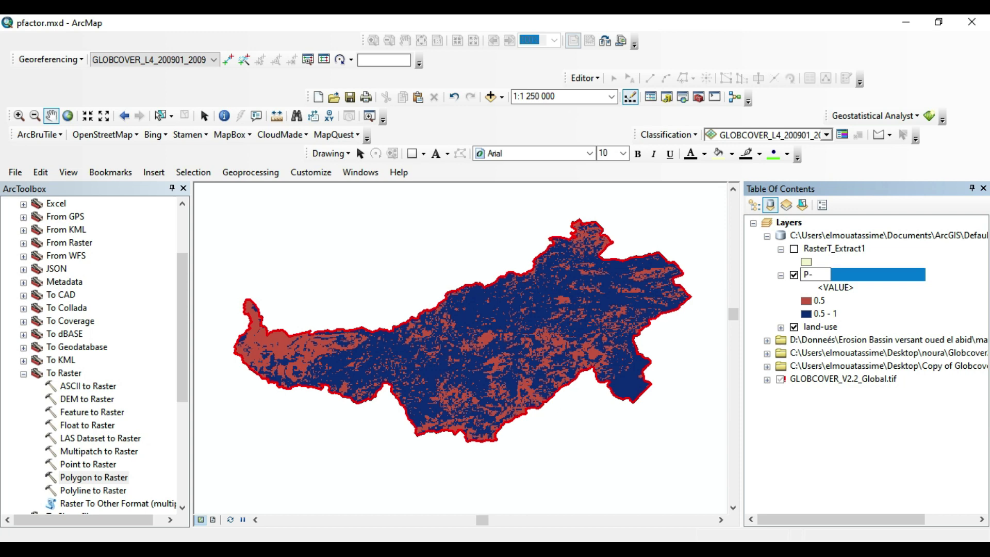
text(-VAL)
key(BackSpace)
key(BackSpace)
key(BackSpace)
key(BackSpace)
key(Return)
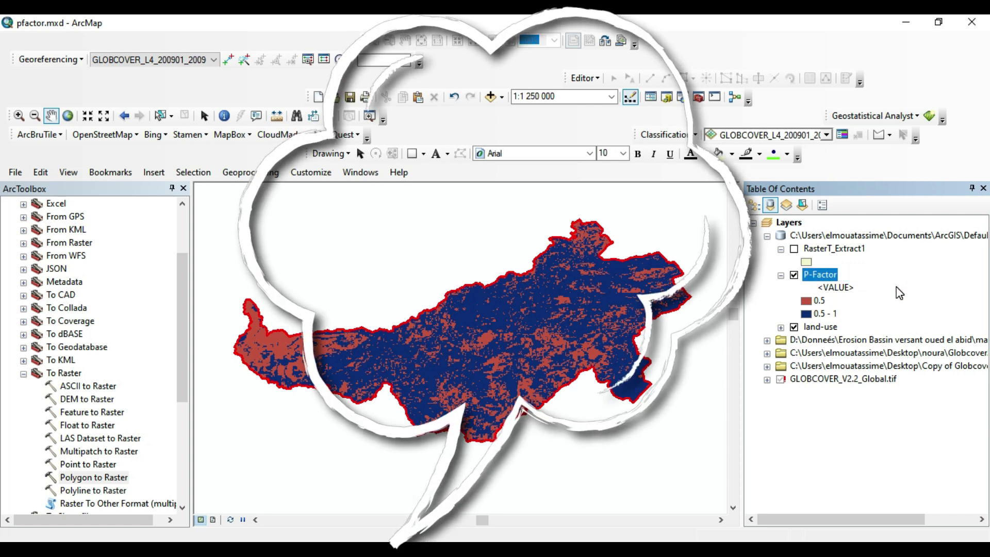